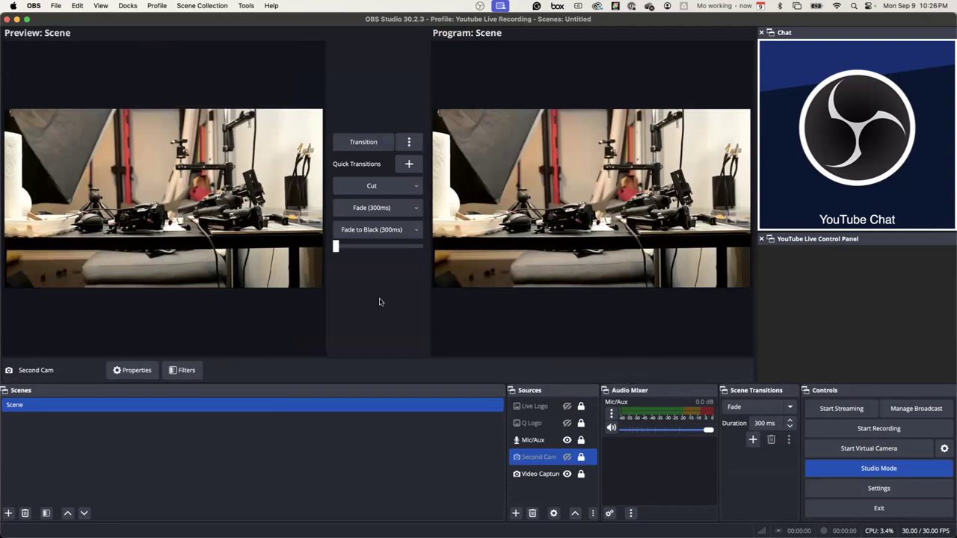
Show the Second Cam source in the preview, send it to the program with a Cut transition, and check the transition options
mouse_move(337, 246)
mouse_down()
mouse_move(419, 246)
mouse_move(338, 247)
mouse_up()
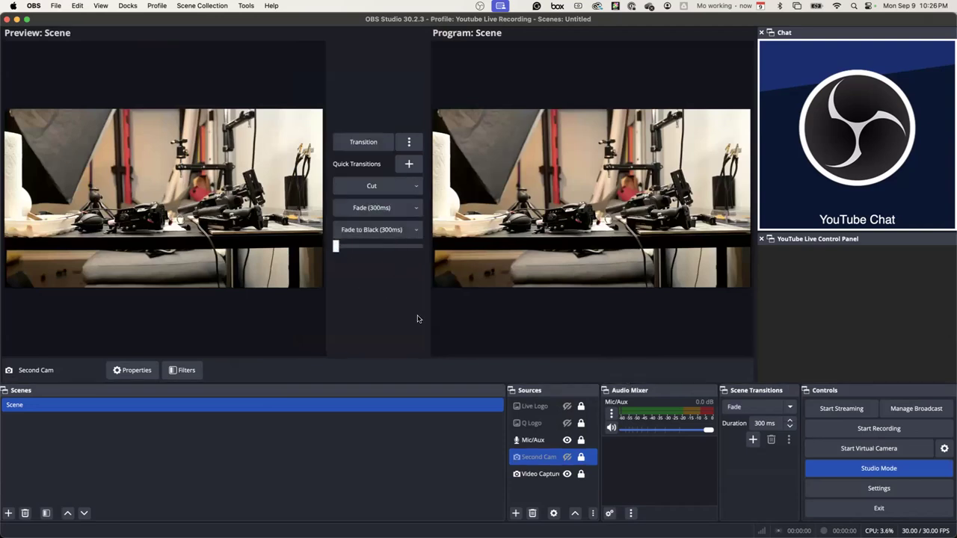
click(567, 457)
drag(336, 247, 309, 259)
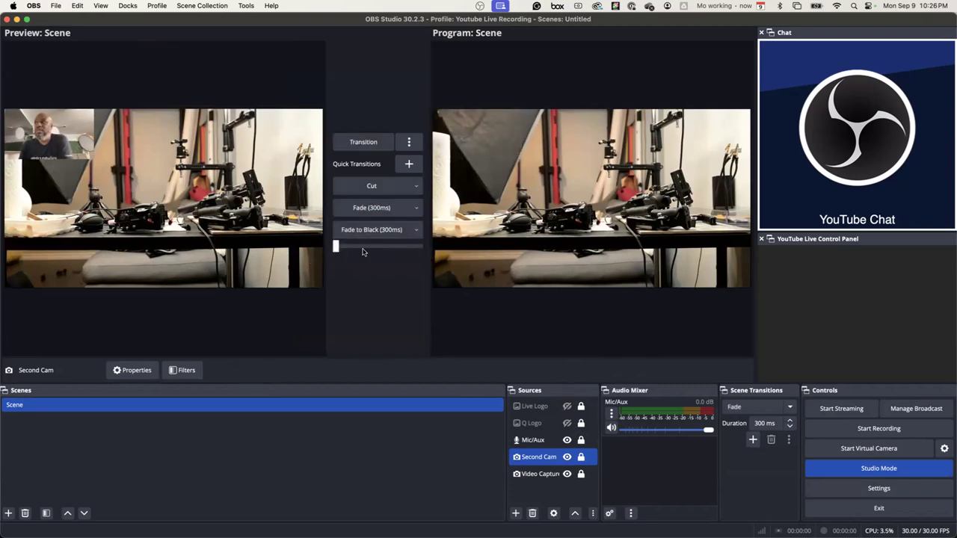
mouse_move(335, 249)
mouse_down()
mouse_move(412, 246)
mouse_move(335, 246)
mouse_up()
click(396, 187)
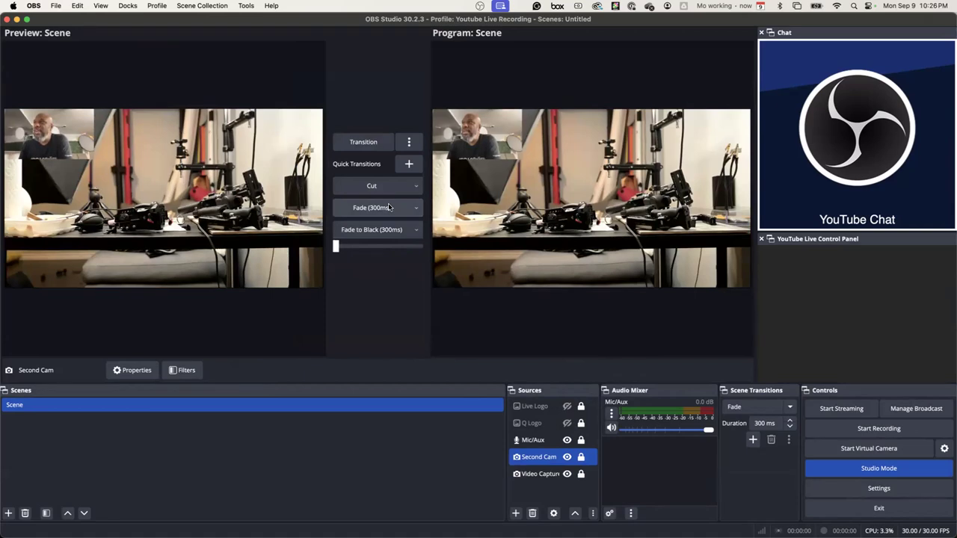
click(363, 142)
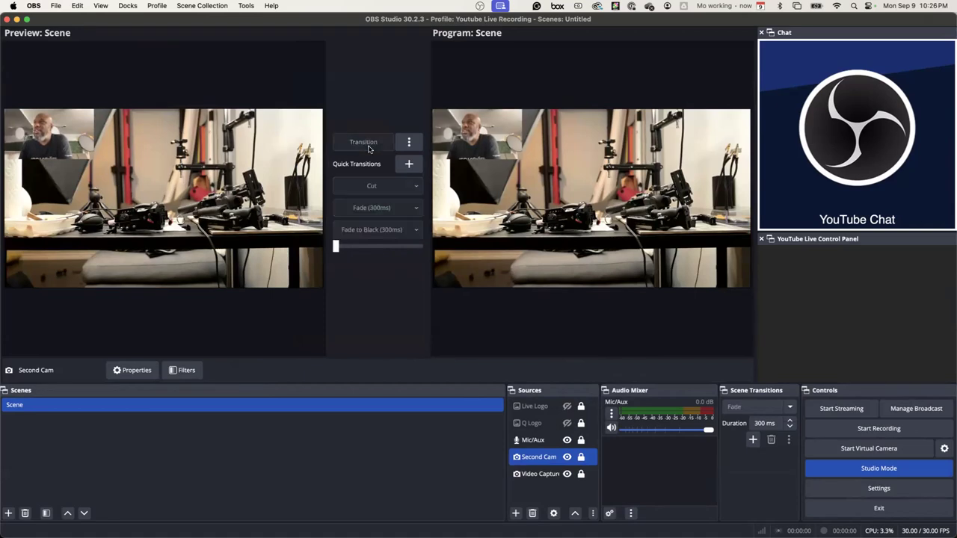
click(408, 142)
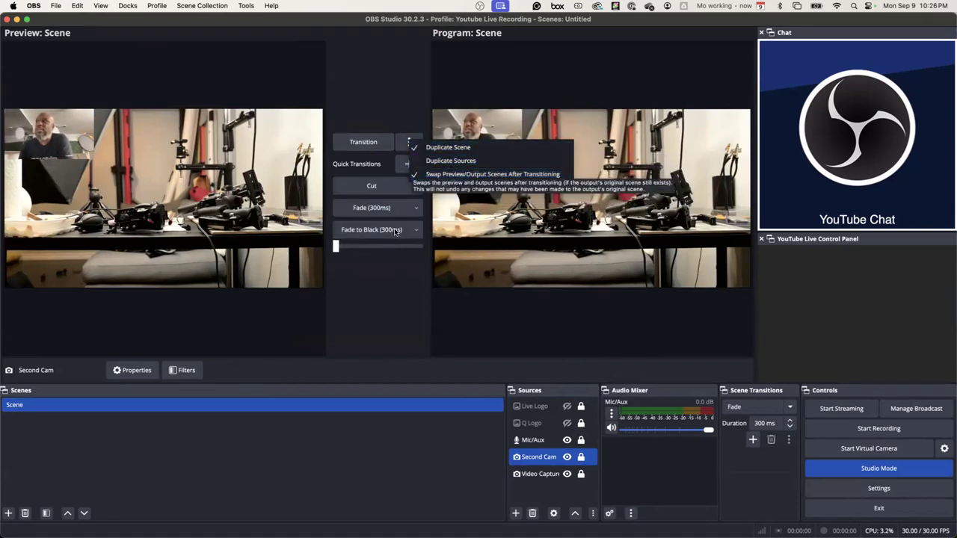
click(370, 292)
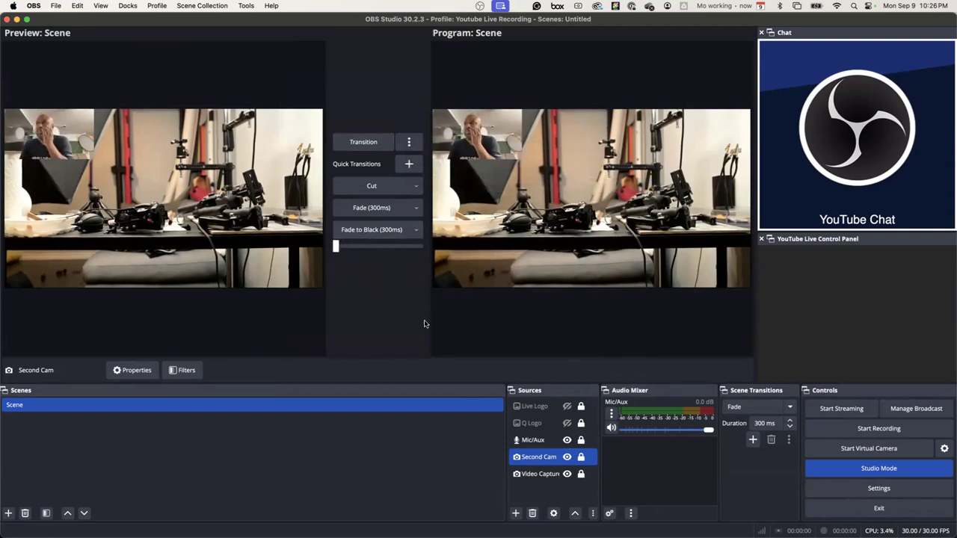
Hide the Second Cam source and turn off Studio Mode
click(861, 468)
click(861, 469)
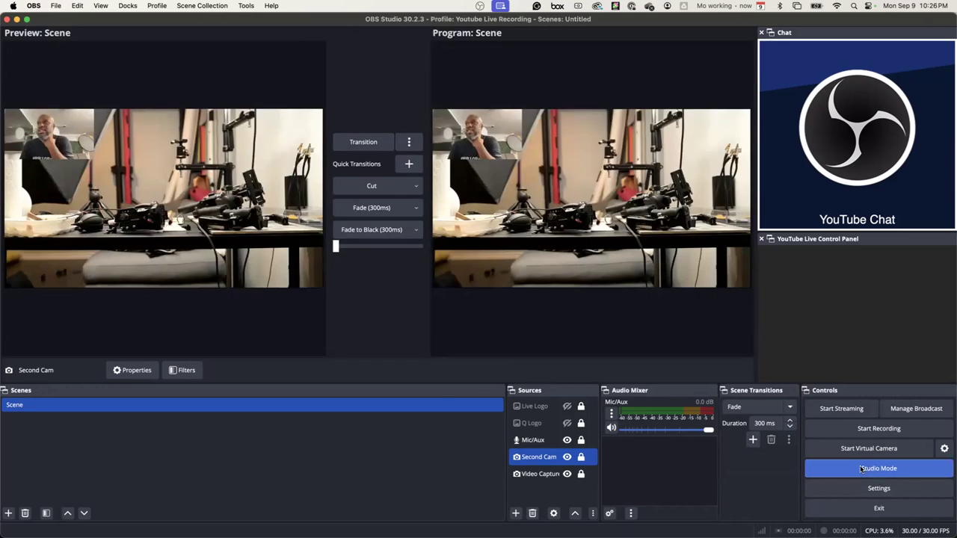
click(566, 456)
click(878, 468)
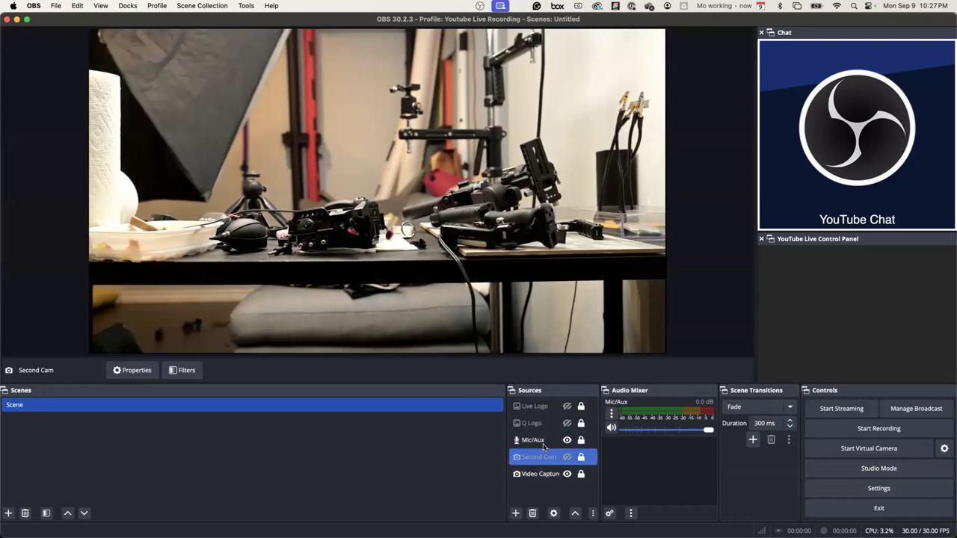
Look through the General settings, including the output confirmation, source alignment snapping and projector options
click(878, 489)
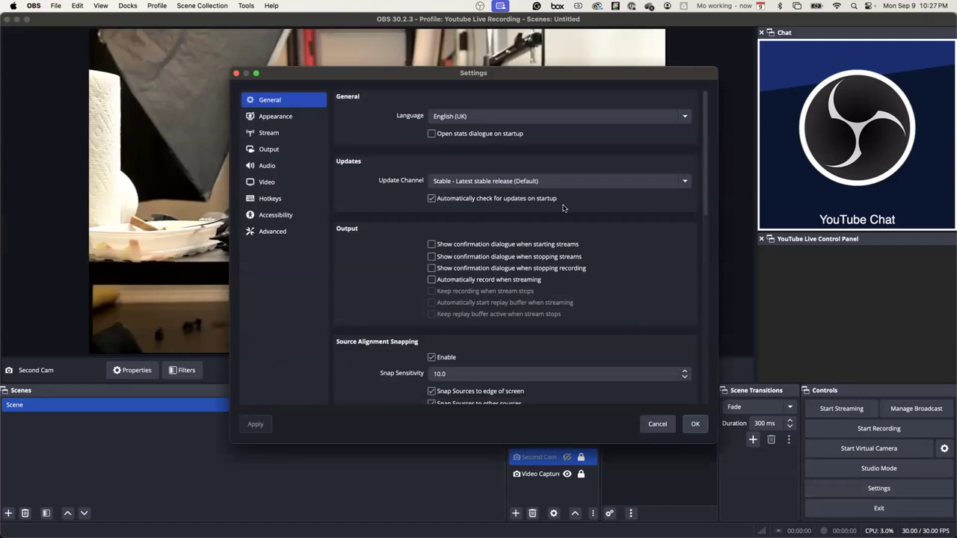
scroll(610, 229, down, 3)
scroll(610, 230, down, 5)
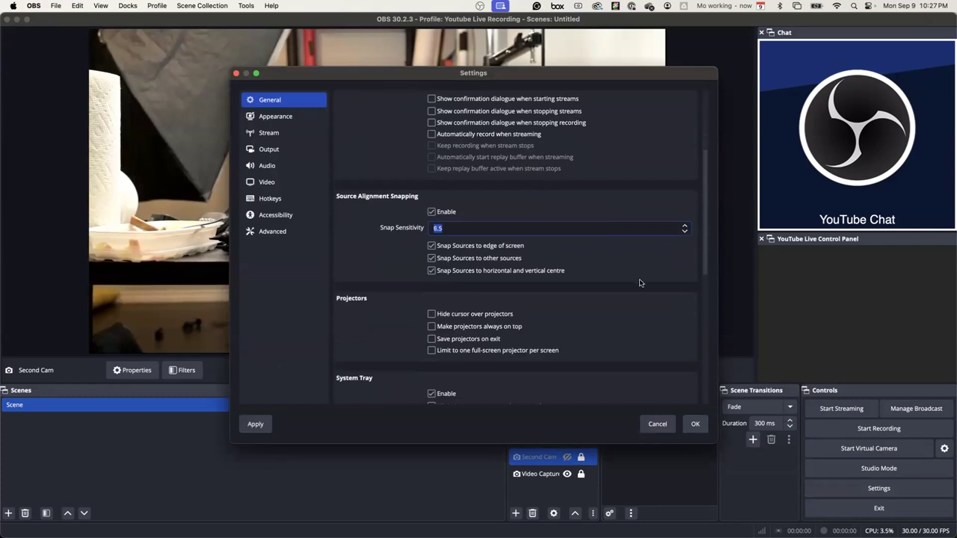
scroll(639, 282, down, 10)
scroll(640, 282, up, 15)
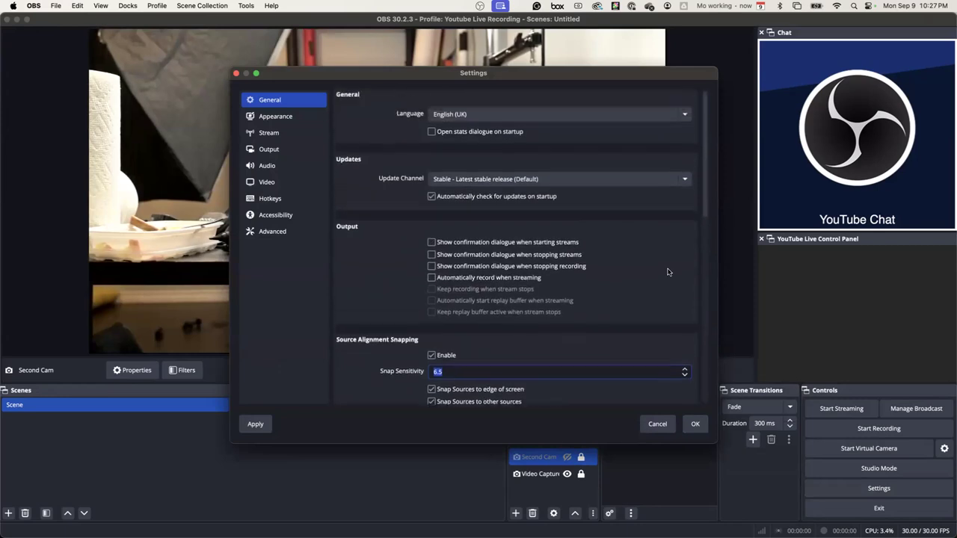
scroll(703, 226, down, 1)
drag(703, 226, 697, 191)
Check the theme in the Appearance settings and the service, server and connected account in the Stream settings
click(278, 120)
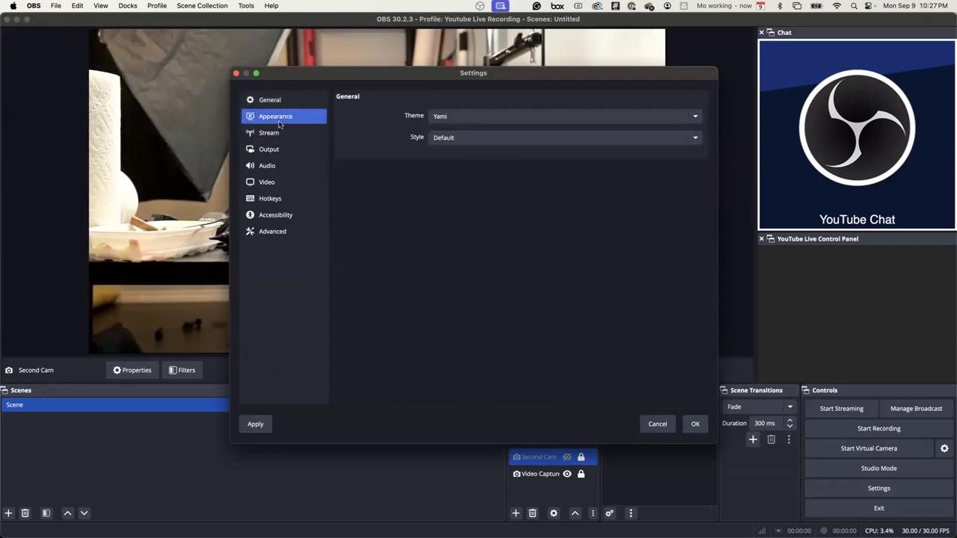
click(274, 131)
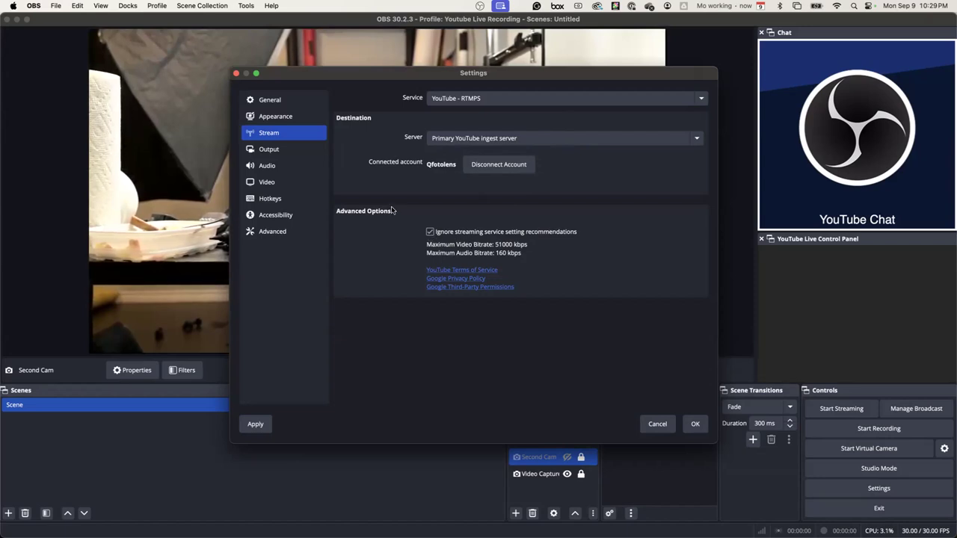
click(274, 152)
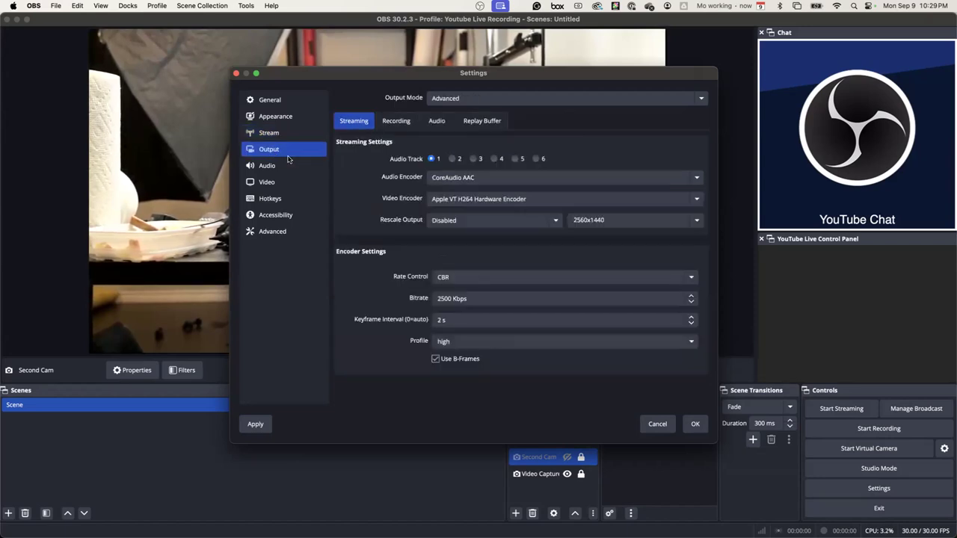
click(270, 133)
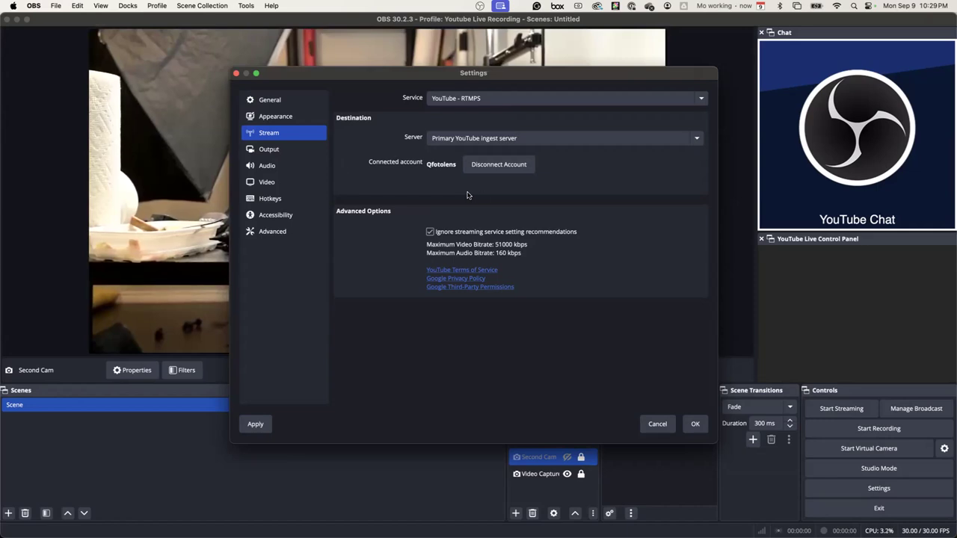
Examine the advanced output settings for replay buffer, audio tracks, streaming and recording, including the recording encoder settings
click(269, 149)
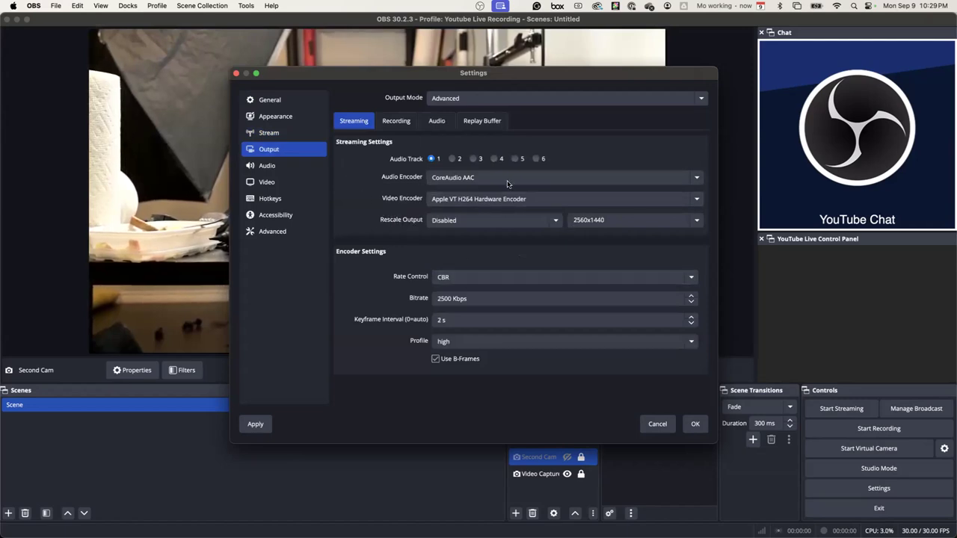
click(486, 122)
click(431, 126)
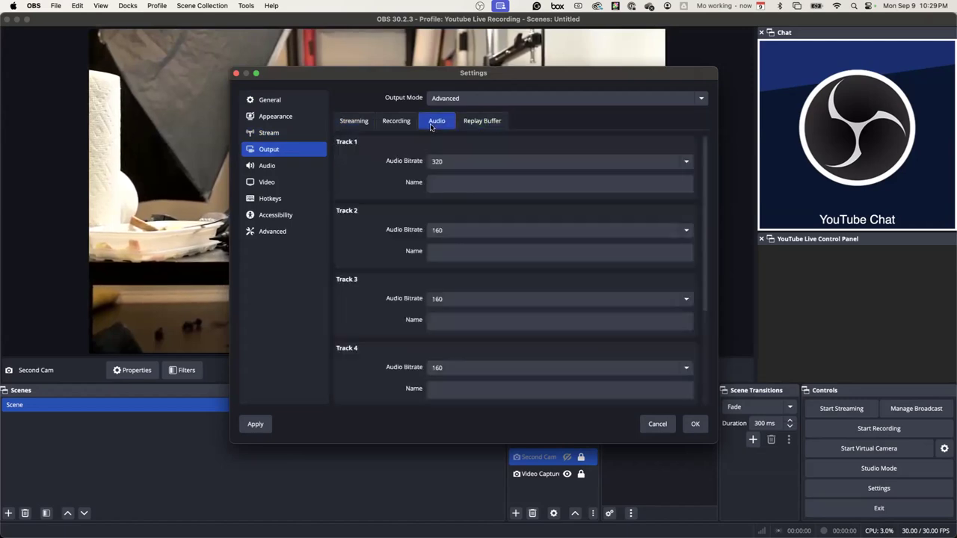
click(395, 126)
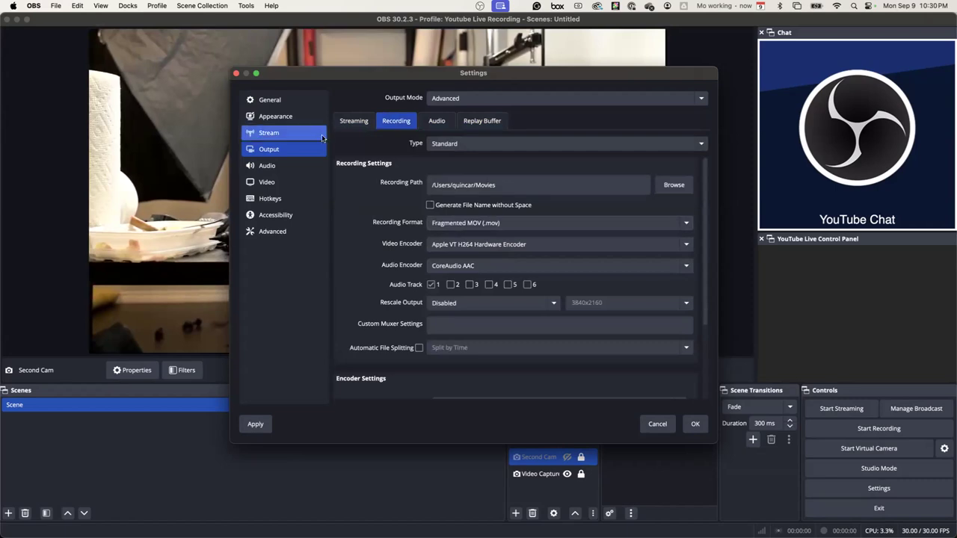
click(353, 121)
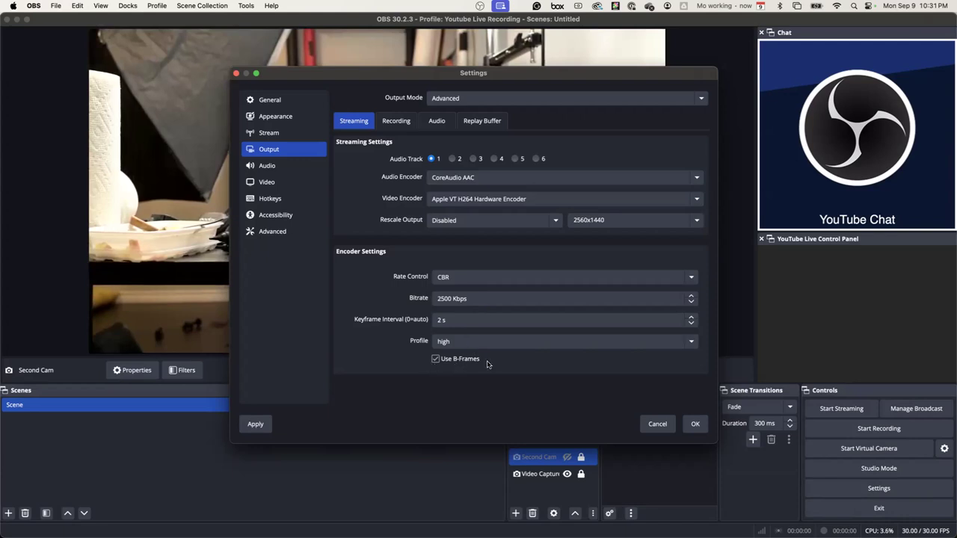
click(391, 123)
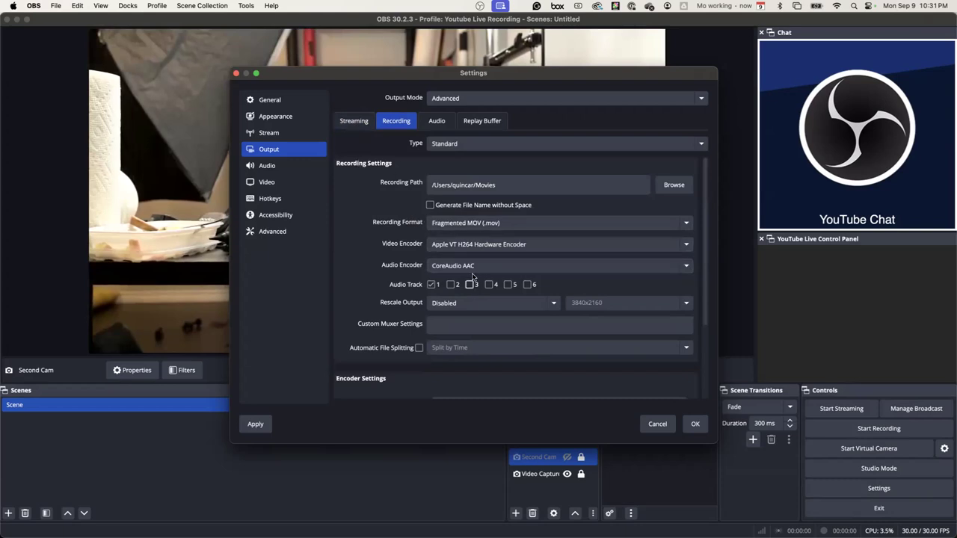
scroll(478, 255, down, 3)
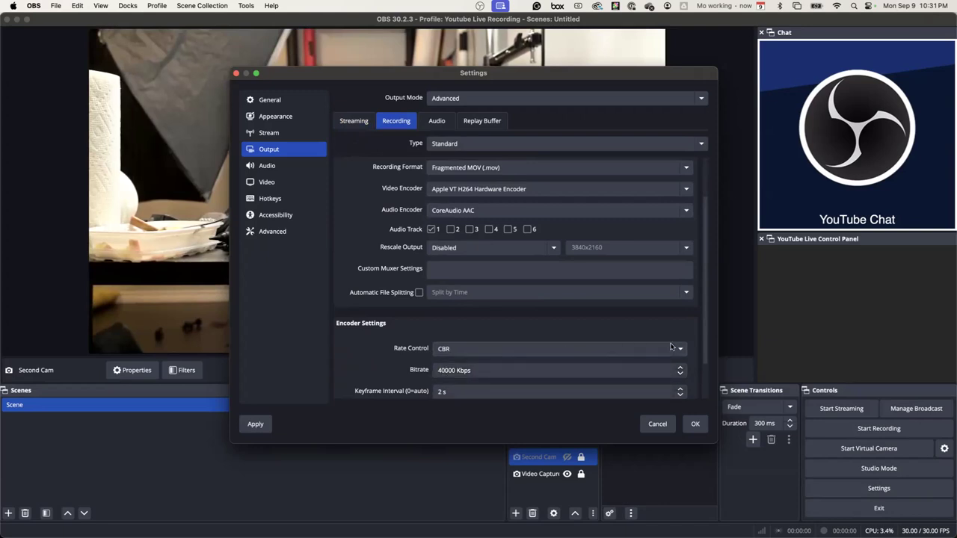
scroll(684, 370, down, 3)
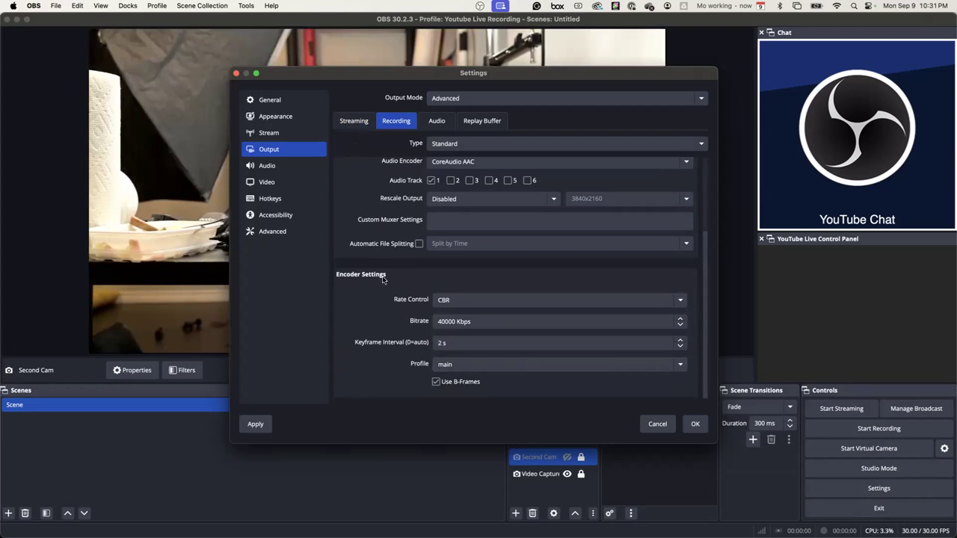
Check the global audio devices, the stream destination and the streaming output settings, and accept the settings
click(278, 168)
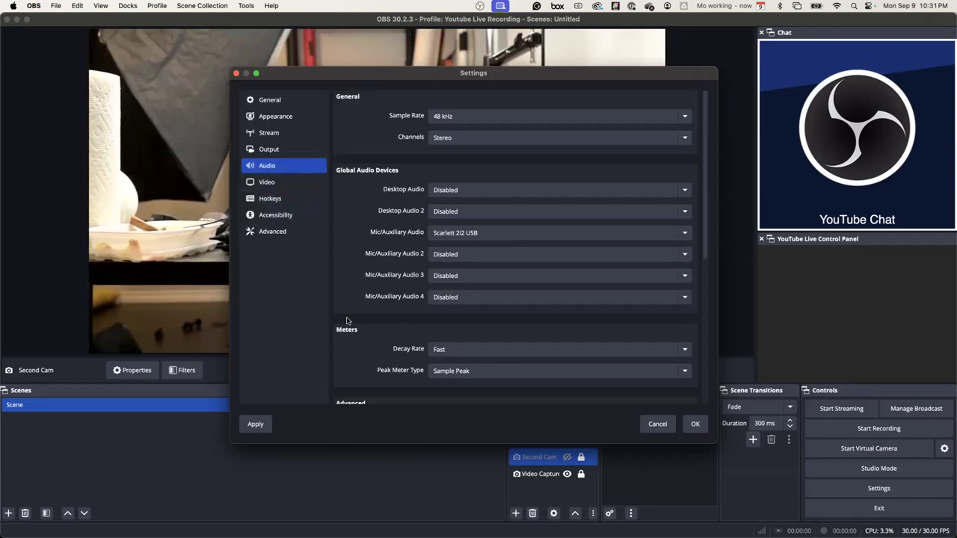
click(274, 138)
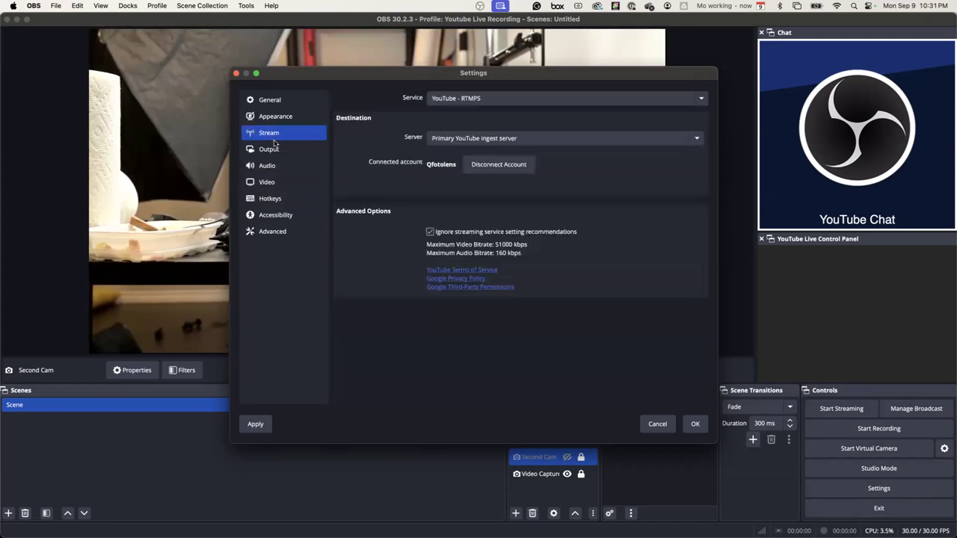
click(274, 145)
click(363, 124)
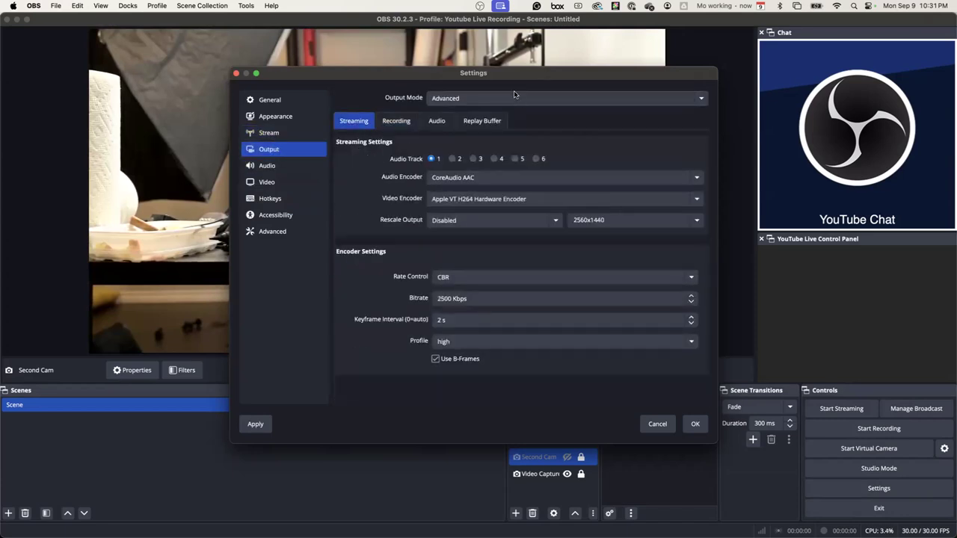
click(692, 424)
Inspect the device properties of the Mic/Aux source and dismiss them
click(548, 442)
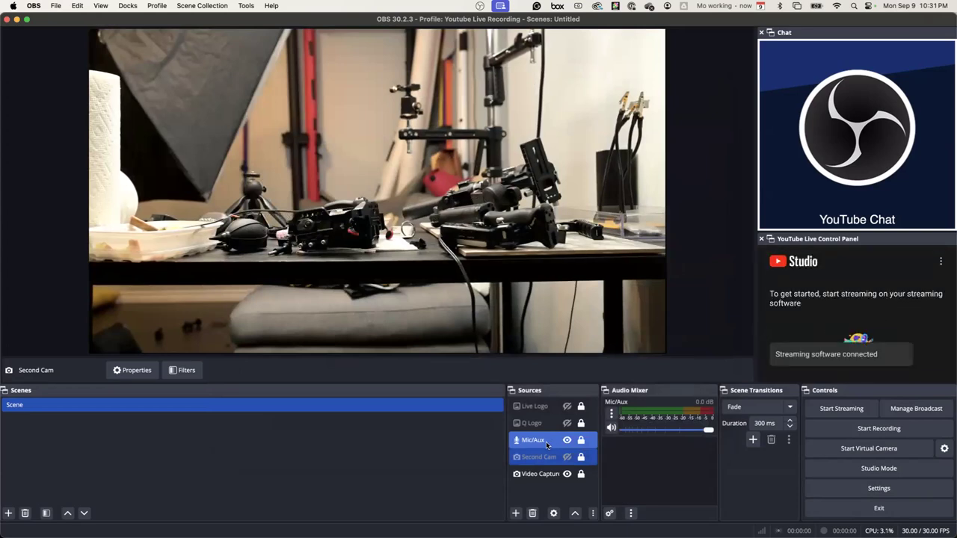
click(546, 445)
right_click(557, 443)
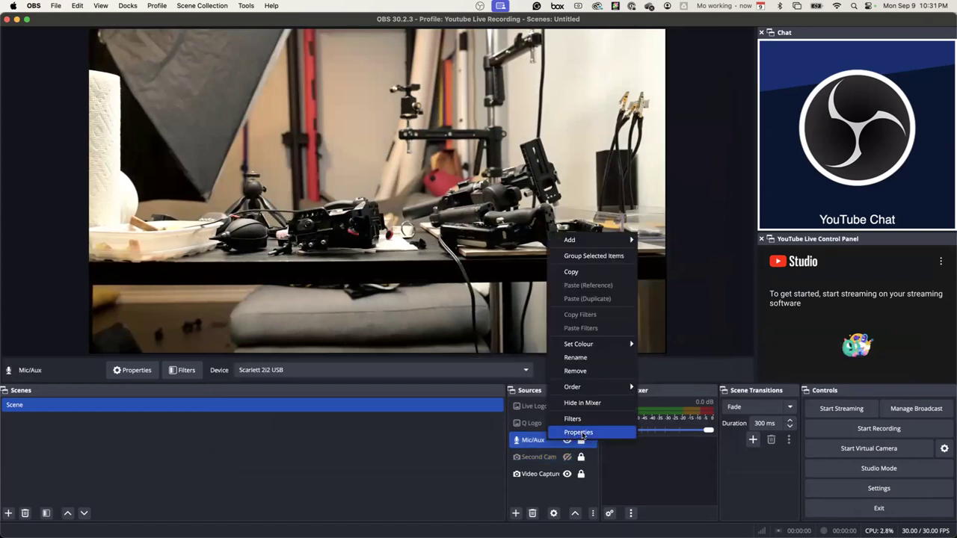
click(580, 432)
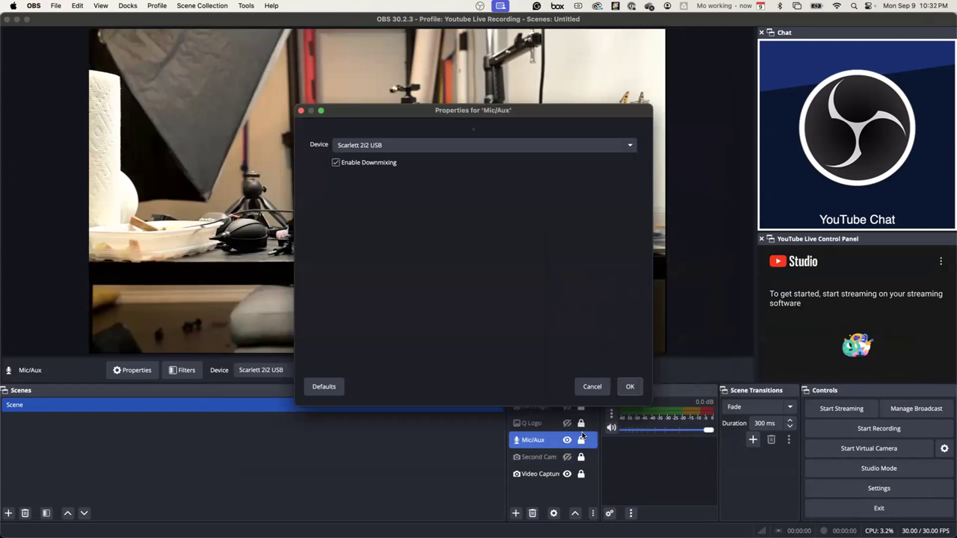
click(592, 386)
right_click(545, 440)
mouse_move(588, 385)
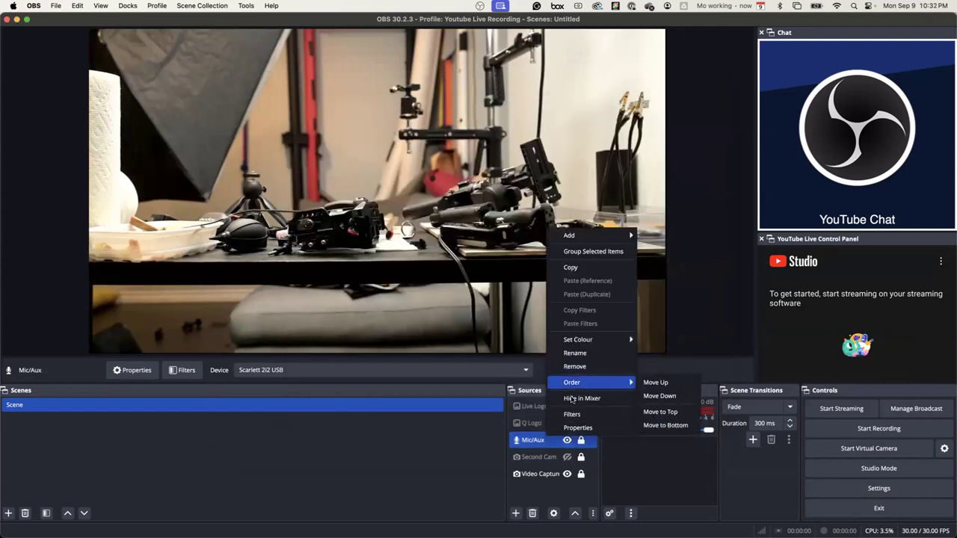
double_click(529, 441)
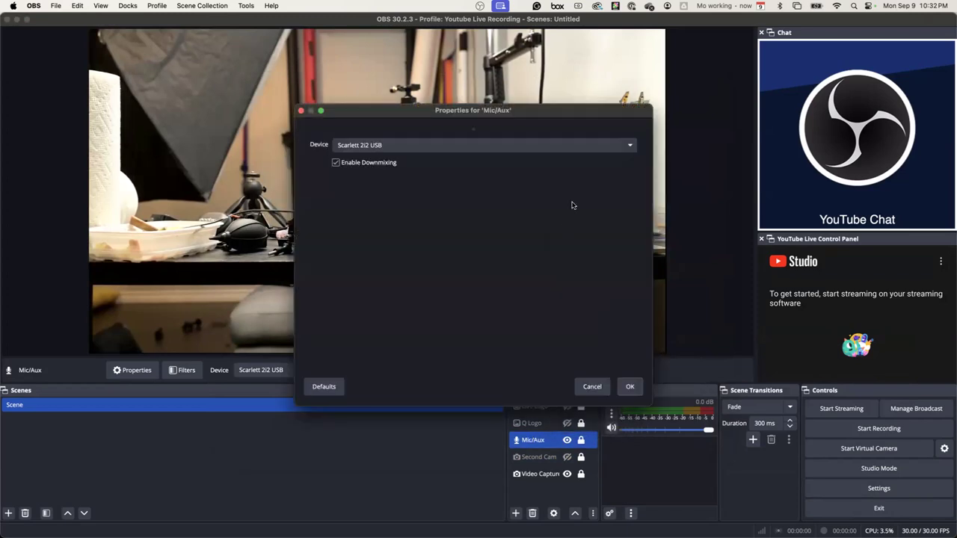
click(591, 386)
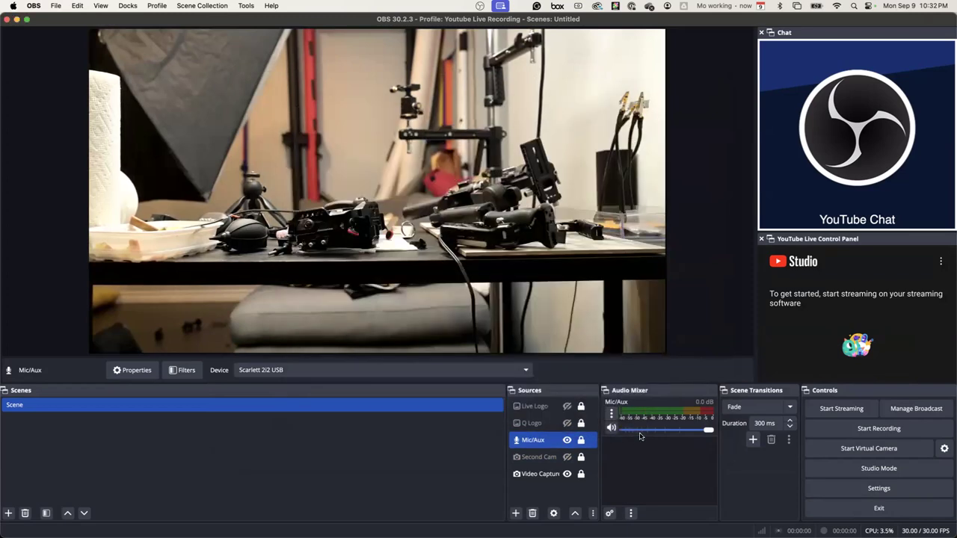
Review the Mic/Aux advanced audio properties, including volume, sync offset, monitoring and tracks, and close them
right_click(651, 415)
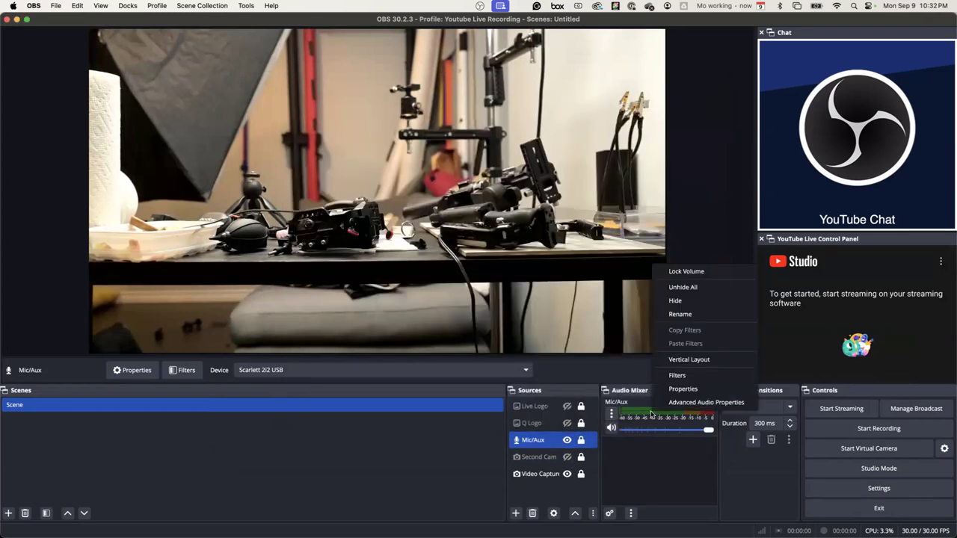
click(694, 404)
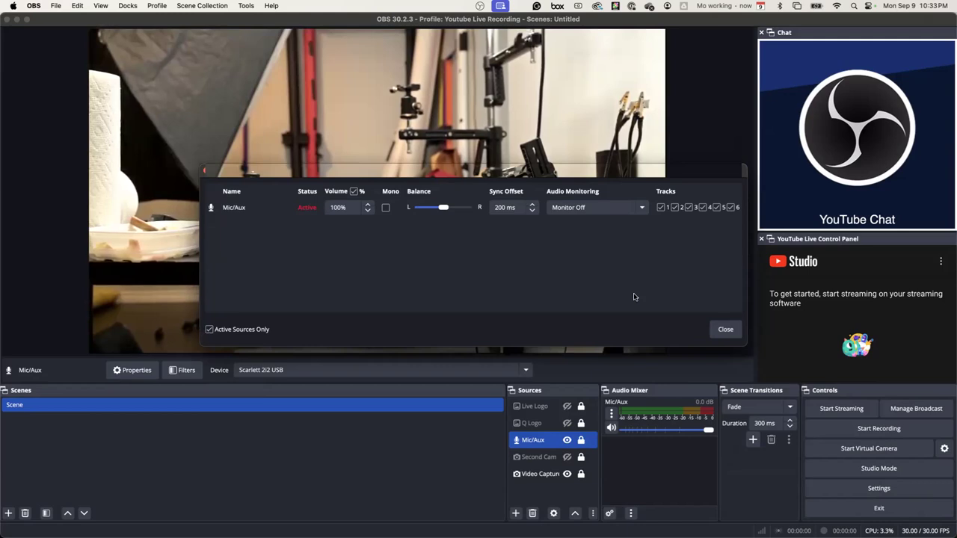
click(722, 330)
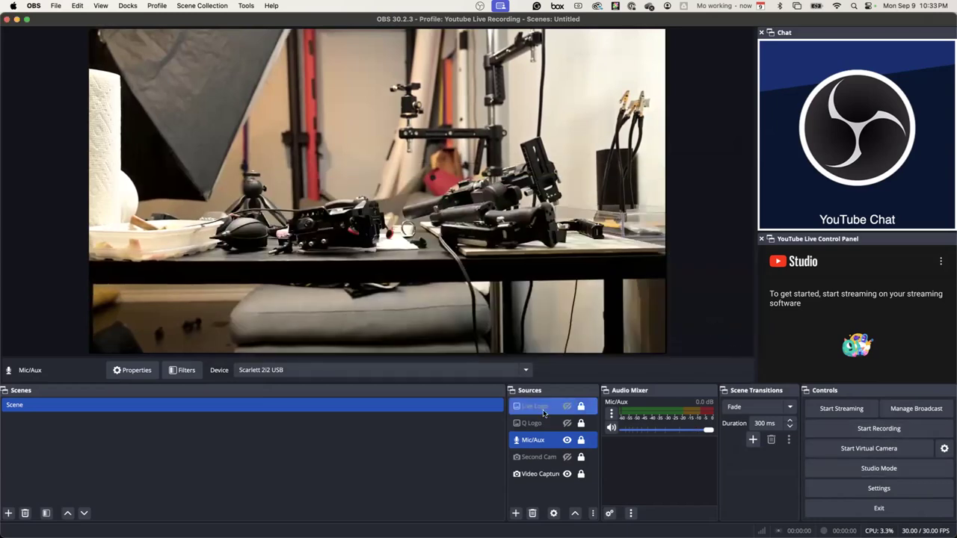
Make the Q Logo source visible in the scene
click(566, 424)
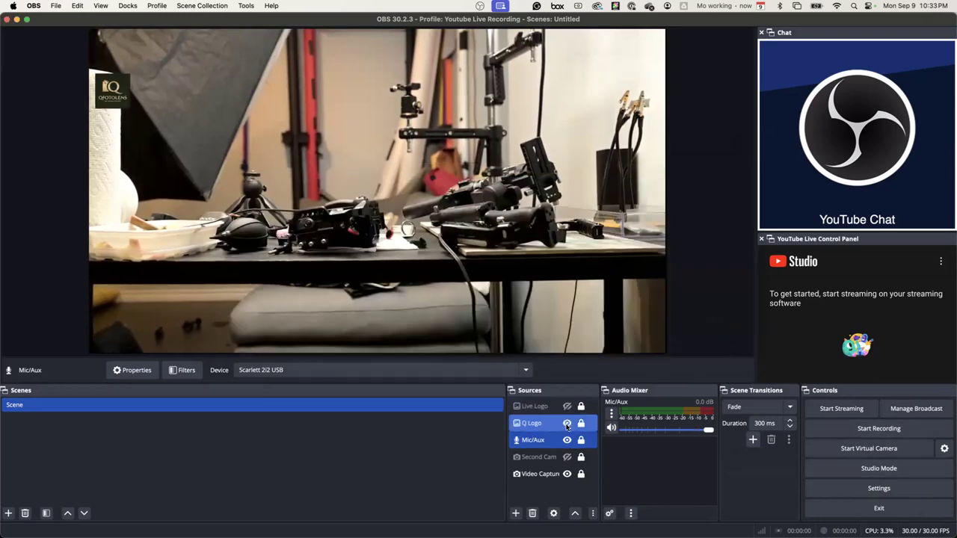
Make the Live Logo source visible in the scene and turn on Studio Mode
click(567, 406)
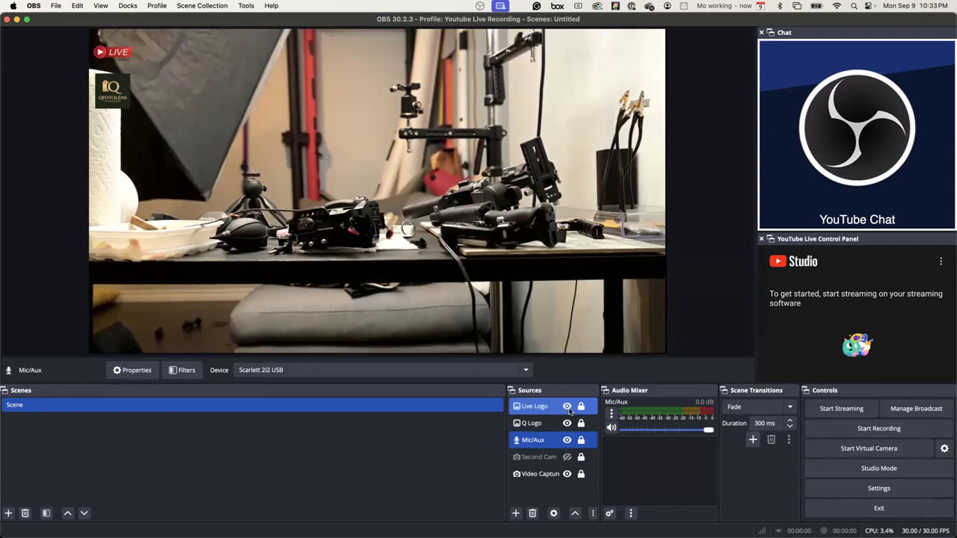
click(870, 469)
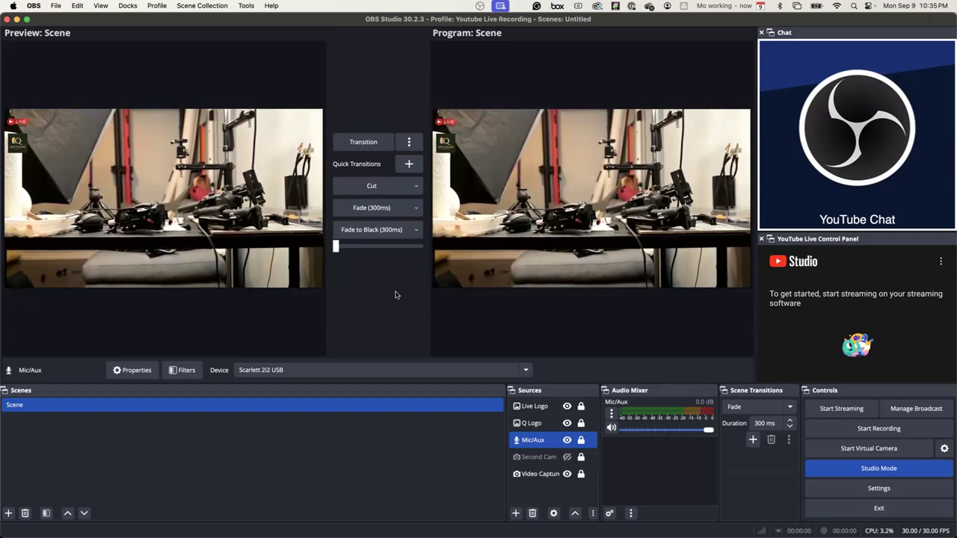
Add a new Text (FreeType 2) source with the placeholder text "ΩcjvhbSChvbkscbvkzcbvkjzbcvkzjbcvlkzsj" to the scene
shift+click(532, 424)
click(521, 513)
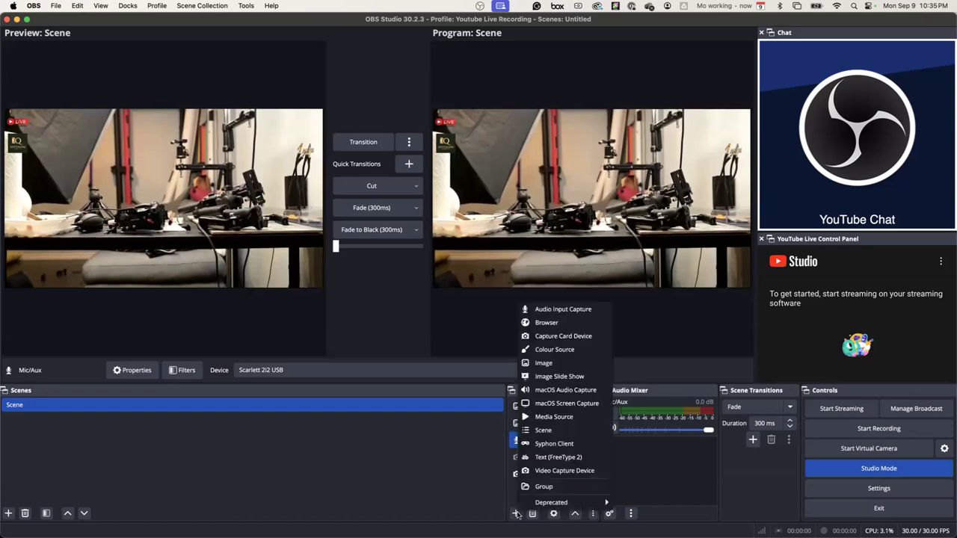
click(559, 457)
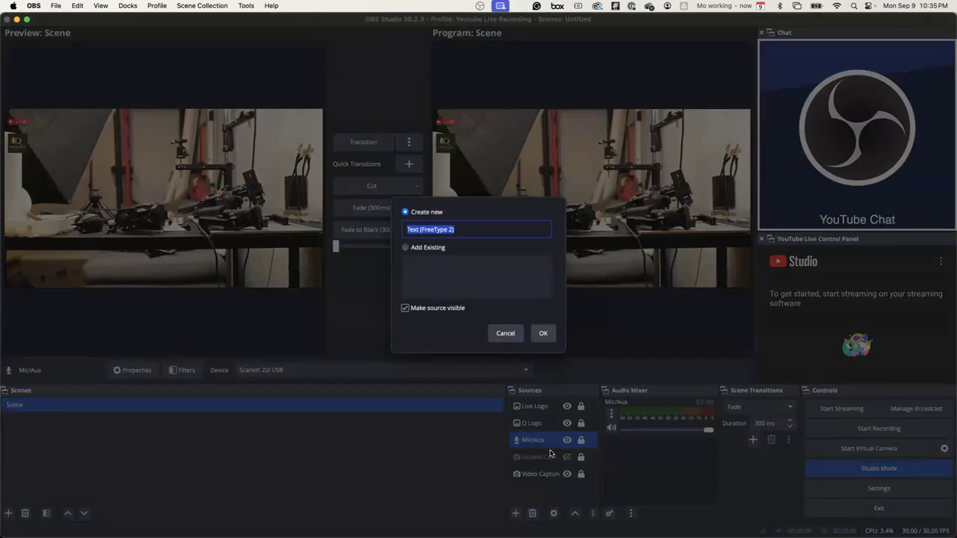
click(533, 330)
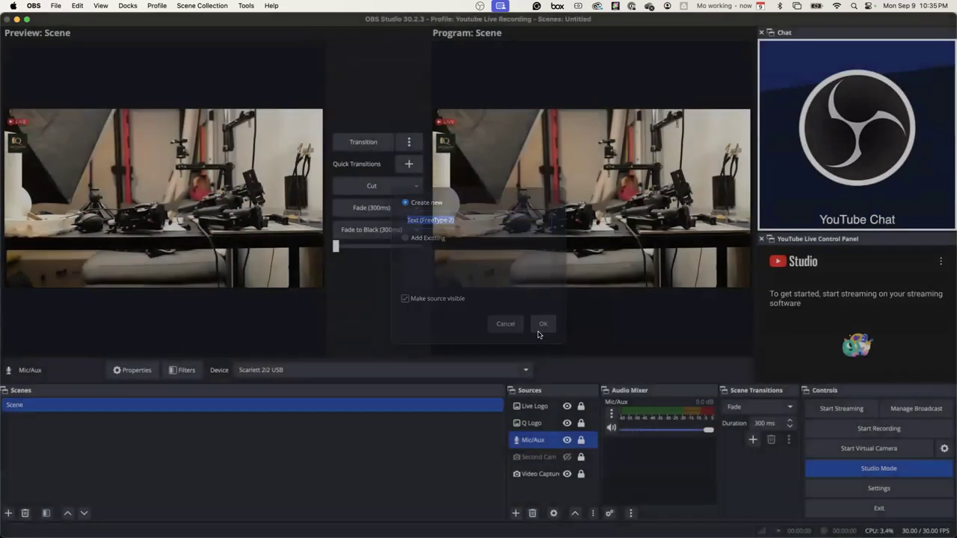
click(432, 326)
text(ΩcjvhbSChvbkscbvkzcbvkjzbcvkzjbcvlkzsj)
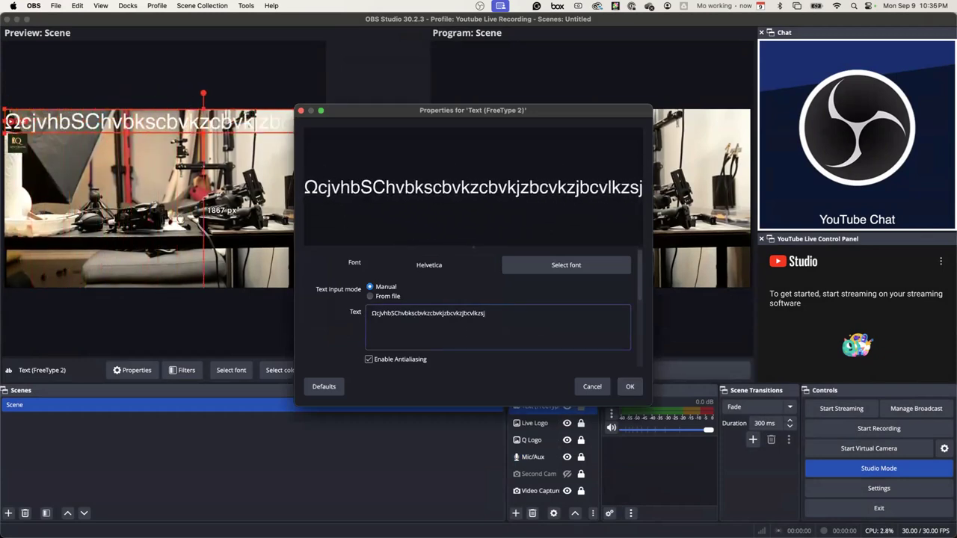
drag(536, 114, 607, 331)
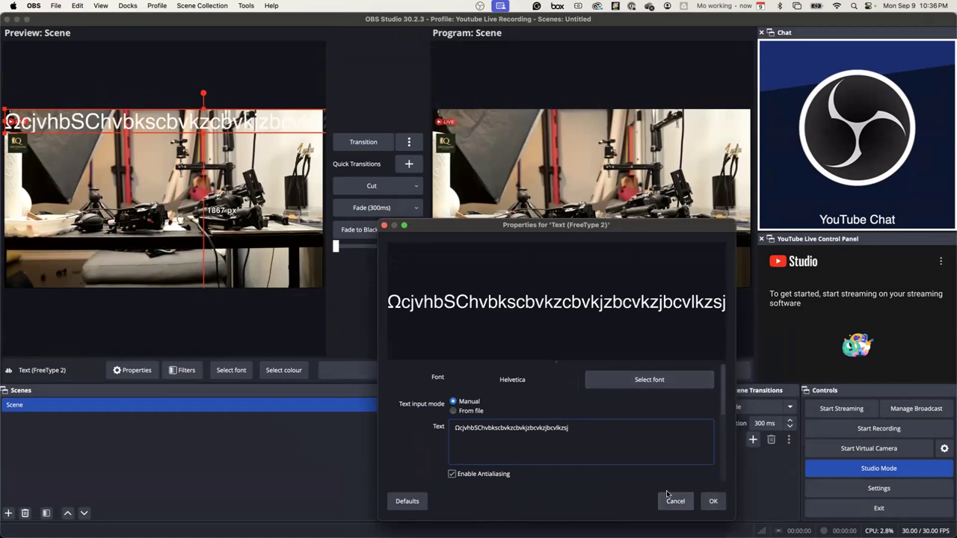
drag(627, 232, 626, 230)
Manually transition the preview containing the text overlay fully to the program output
drag(903, 237, 265, 461)
drag(335, 247, 433, 253)
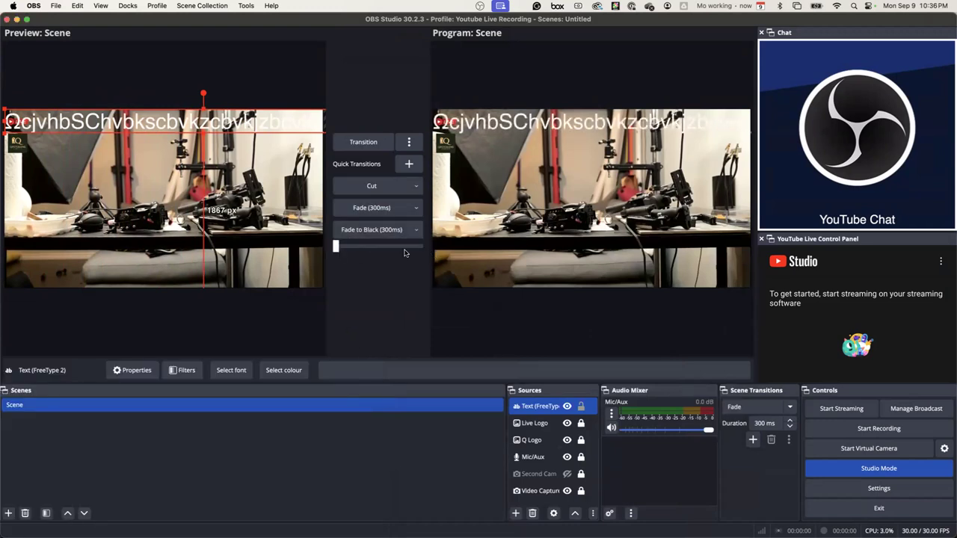
click(557, 468)
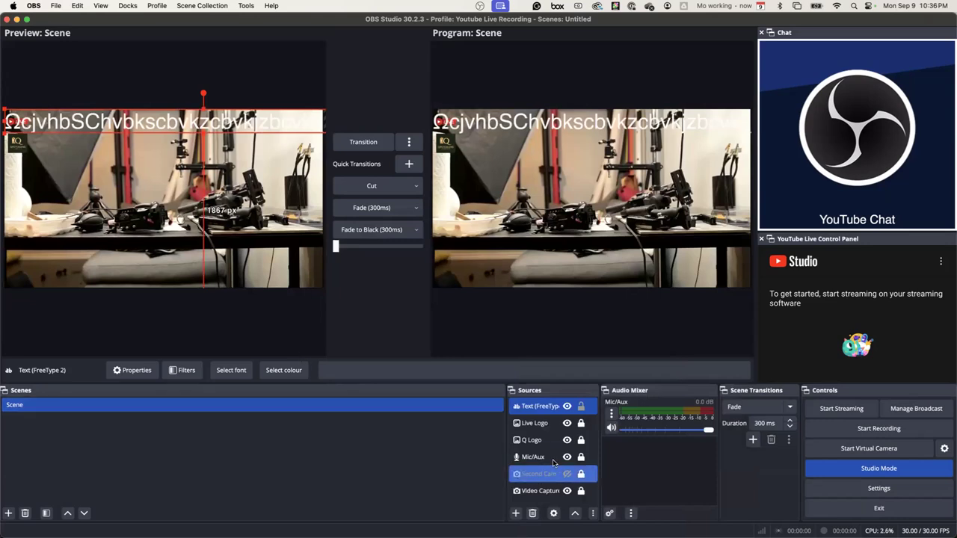
Remove the Text (FreeType 2) source from the scene
click(550, 406)
right_click(543, 407)
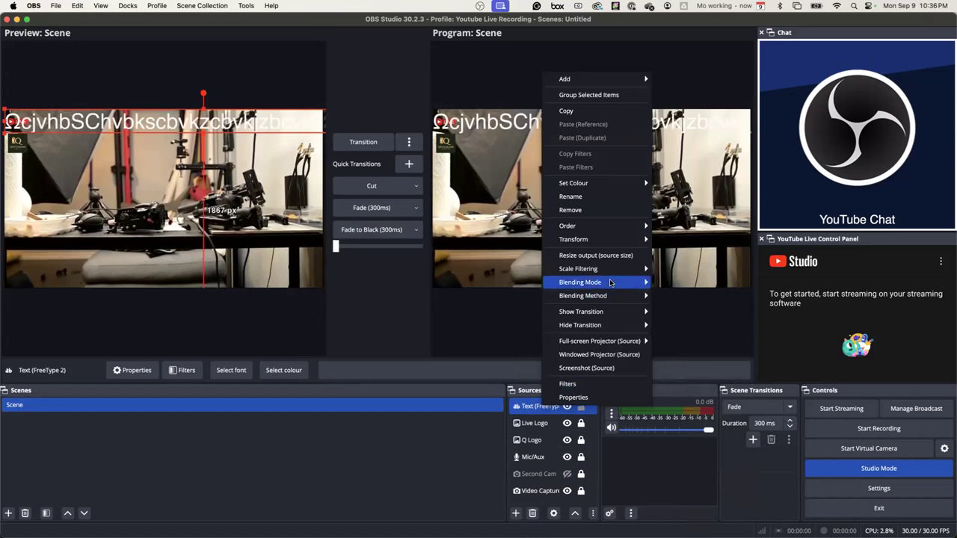
click(592, 210)
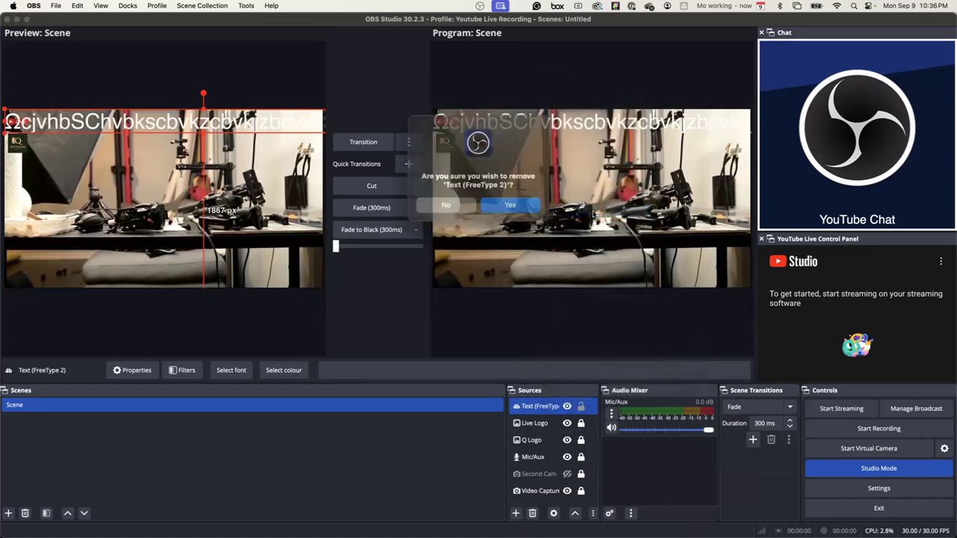
click(508, 202)
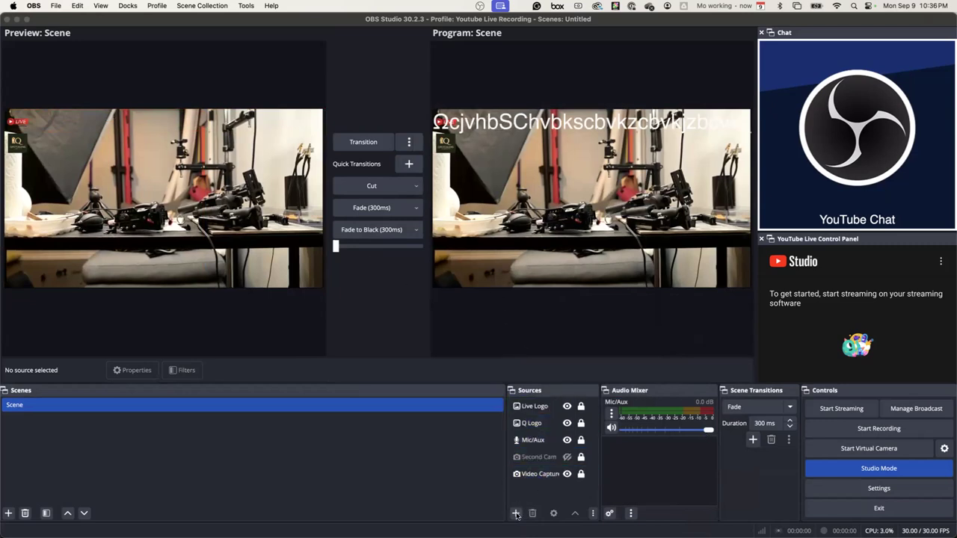
click(527, 110)
click(515, 514)
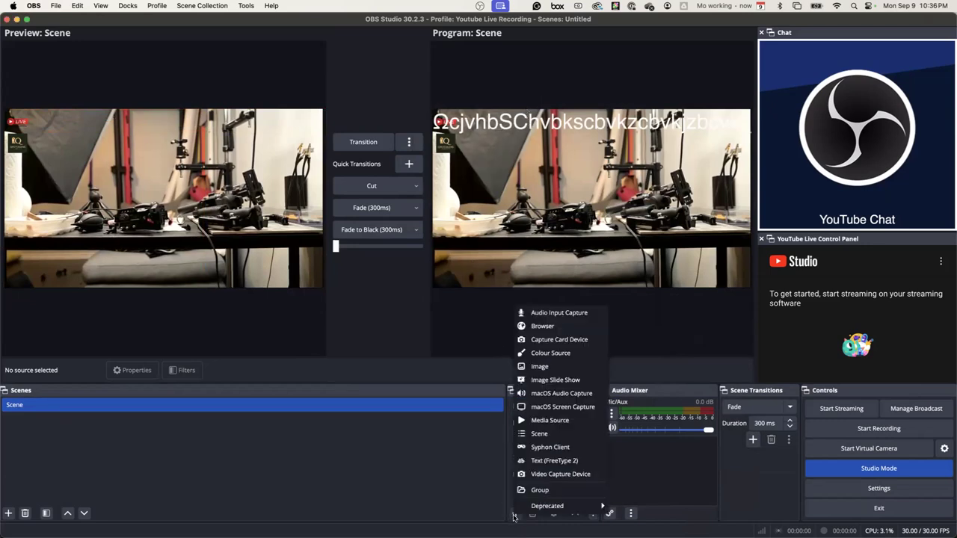
click(539, 366)
click(506, 335)
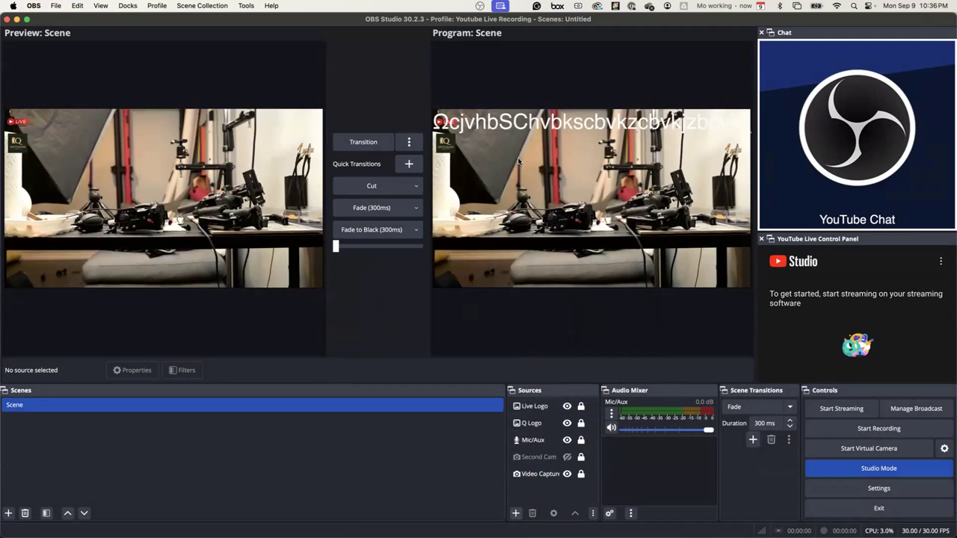
Turn off Studio Mode to return to the single scene view
click(852, 471)
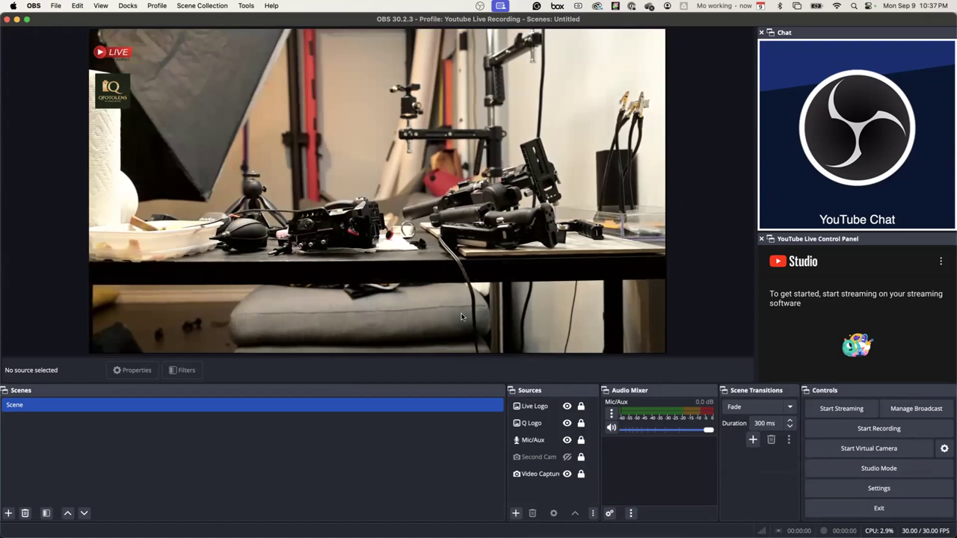
click(532, 423)
click(552, 495)
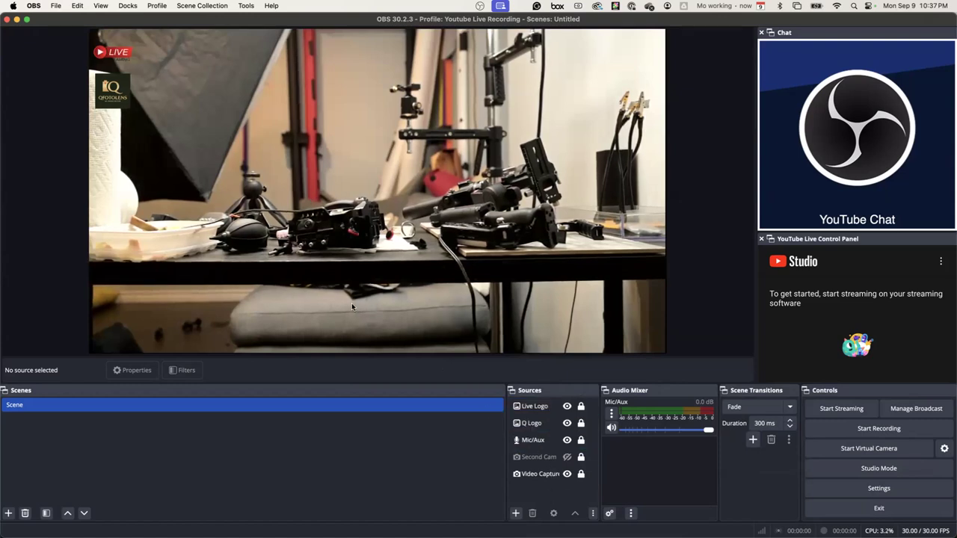
Switch to the Untitled profile to compare its setup, and return to the Youtube Live Recording profile
click(158, 7)
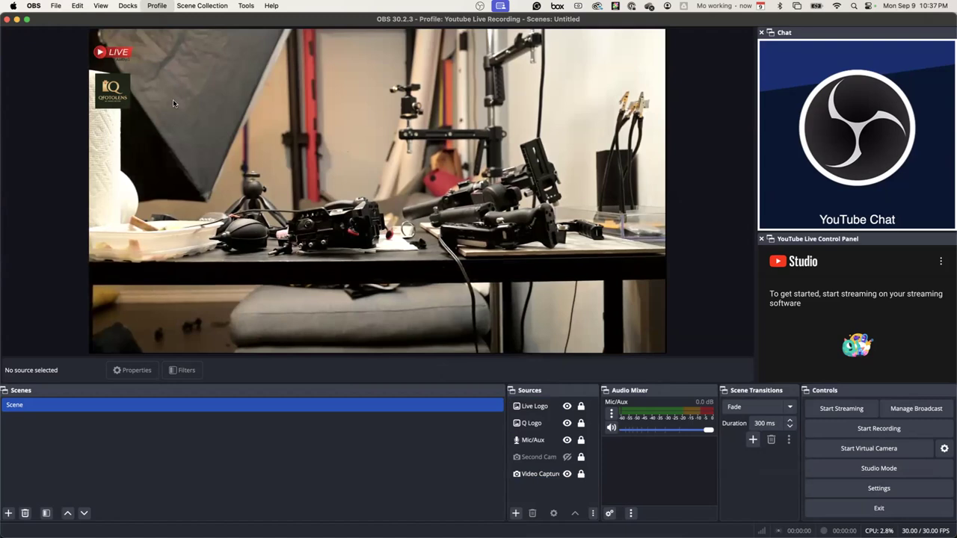
click(156, 5)
click(172, 92)
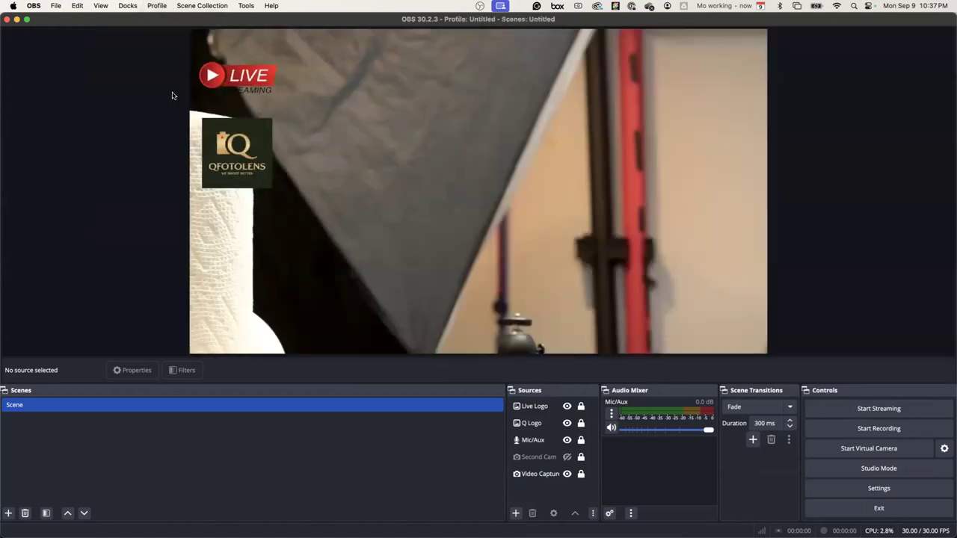
click(158, 7)
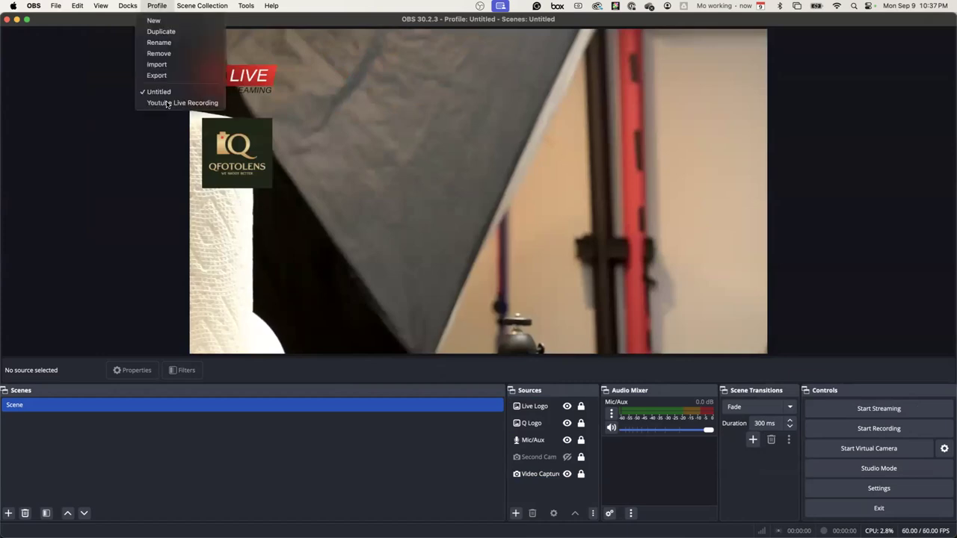
click(168, 100)
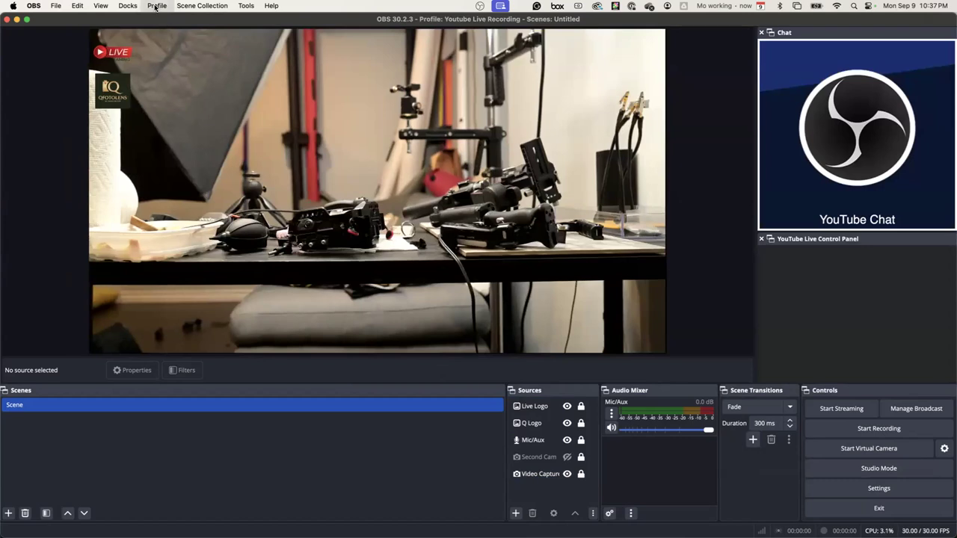
click(56, 6)
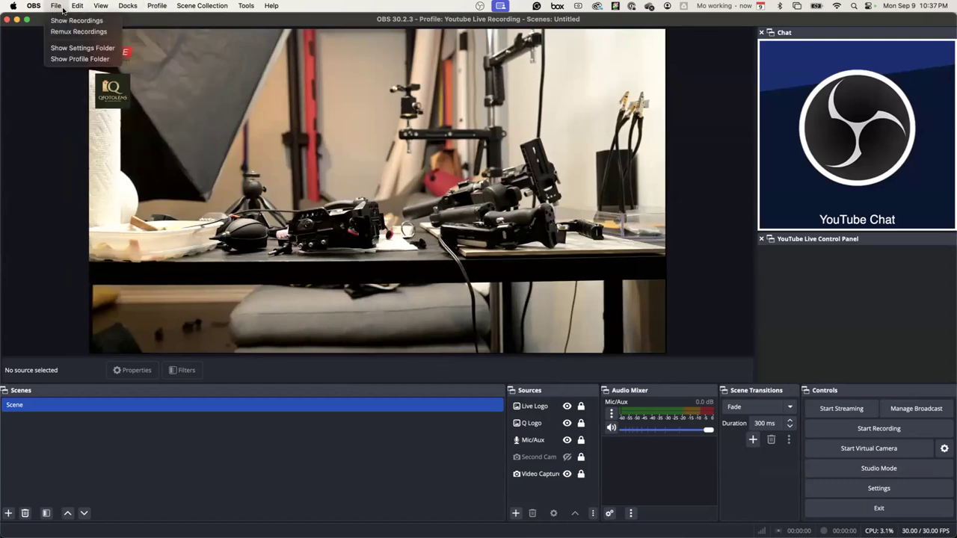
mouse_move(202, 6)
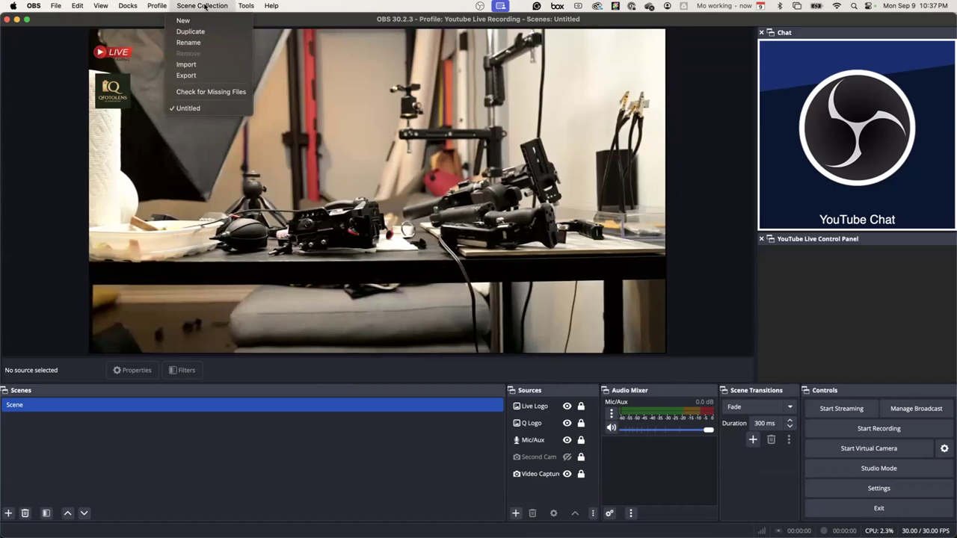
mouse_move(263, 6)
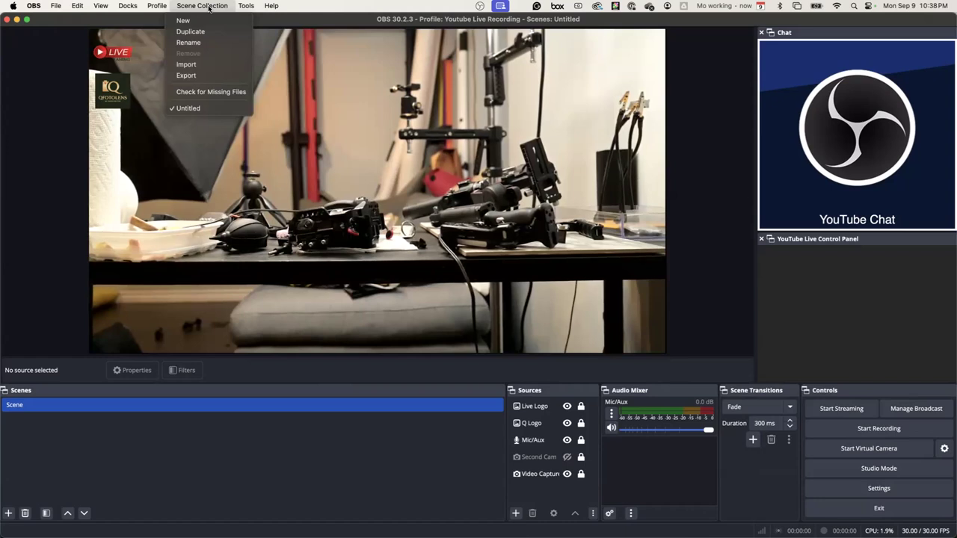
click(209, 6)
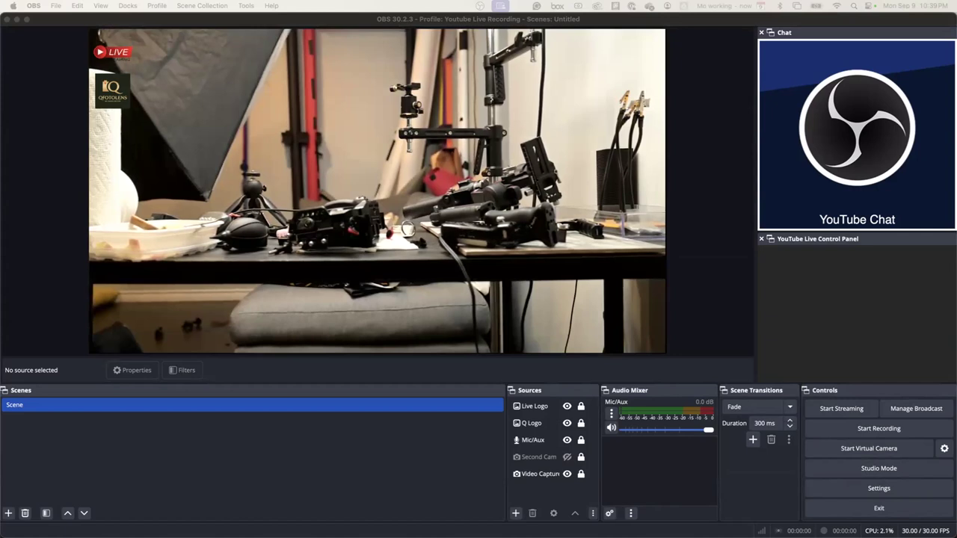
Switch to Safari and open the Live section of YouTube
key(super+Tab)
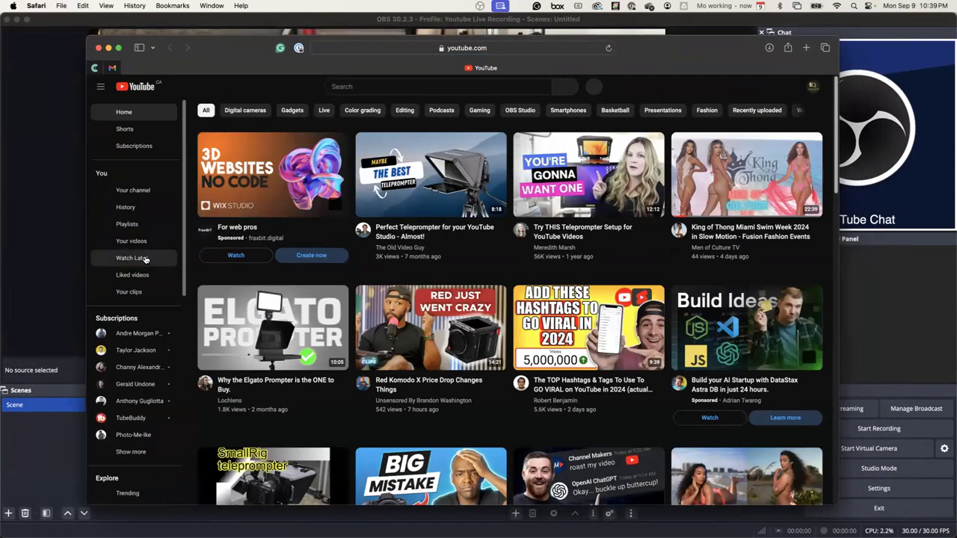
scroll(146, 259, down, 2)
scroll(146, 260, down, 3)
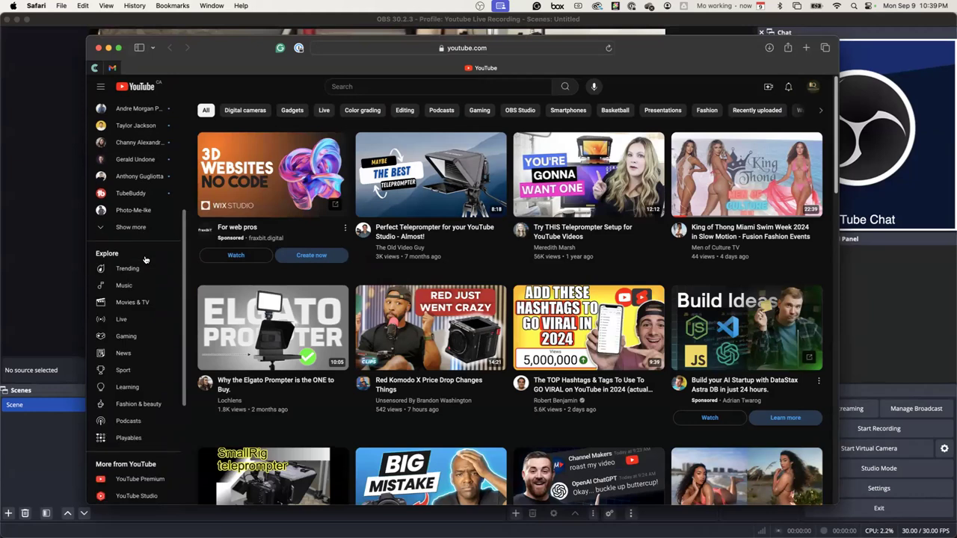
click(121, 321)
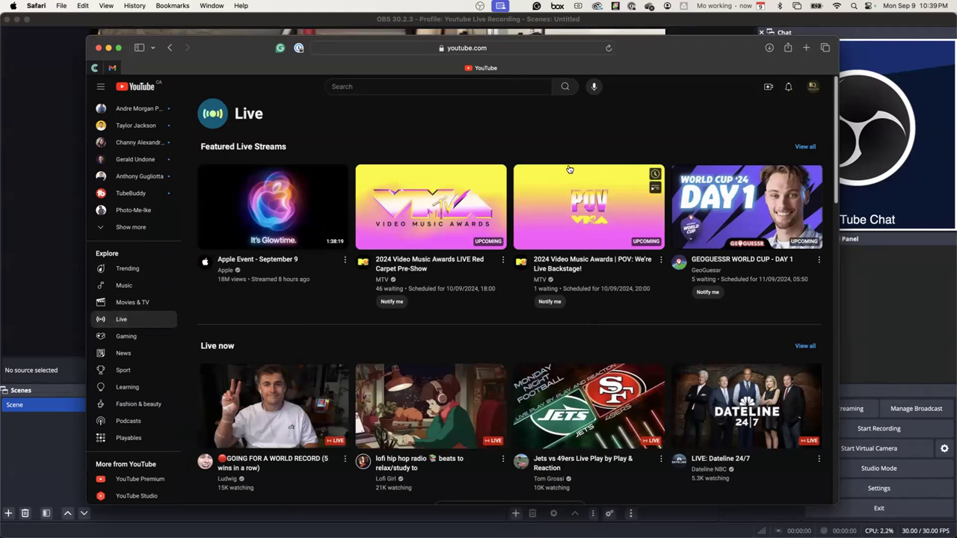
Return to OBS, inspect the new and existing broadcast options in YouTube Broadcast Setup, and dismiss the setup
click(889, 291)
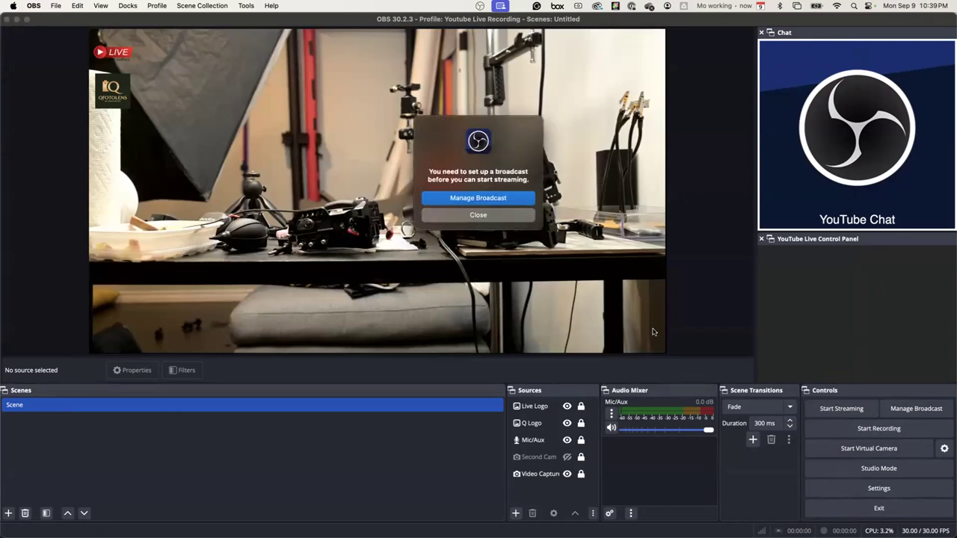
click(481, 199)
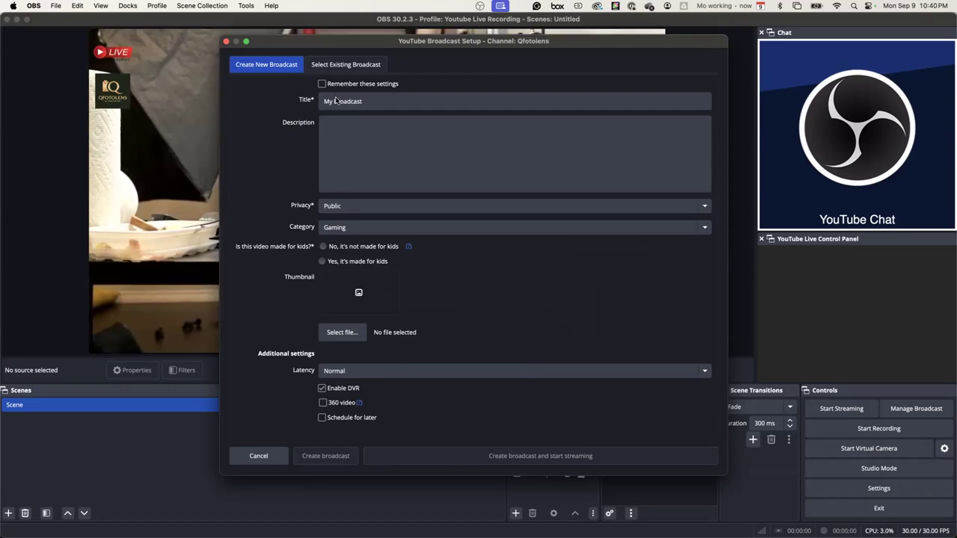
click(350, 66)
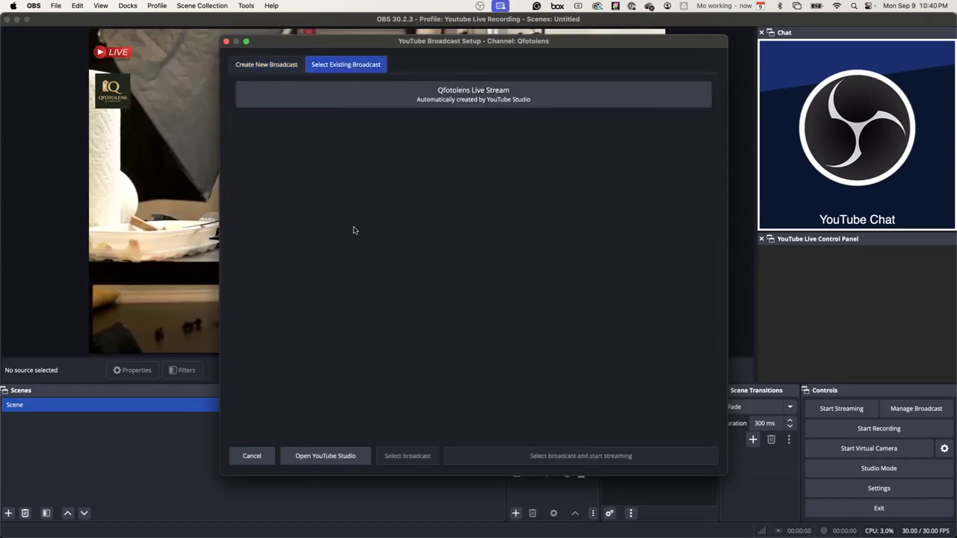
click(248, 459)
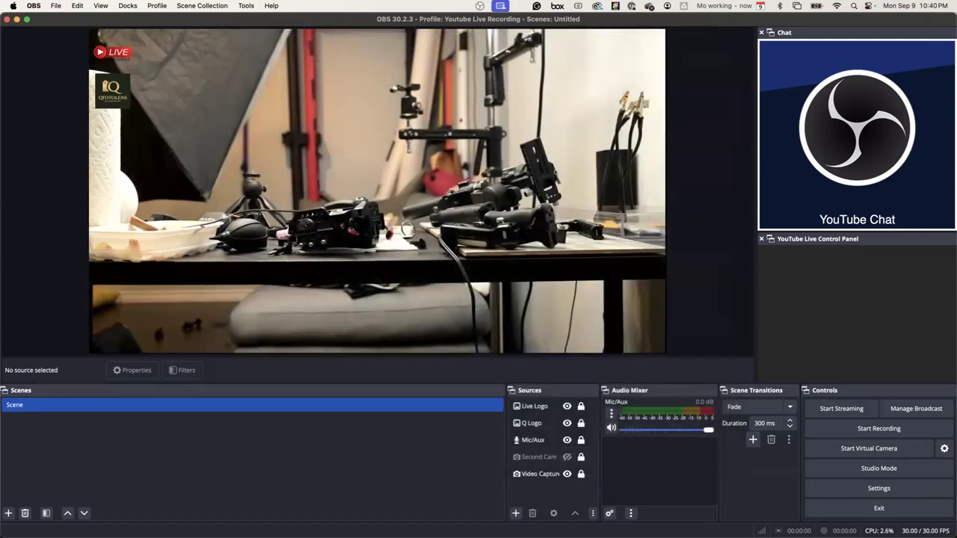
Switch to the browser windows and minimize the Chrome gallery window to get to the YouTube Live page in Safari
key(super+Tab)
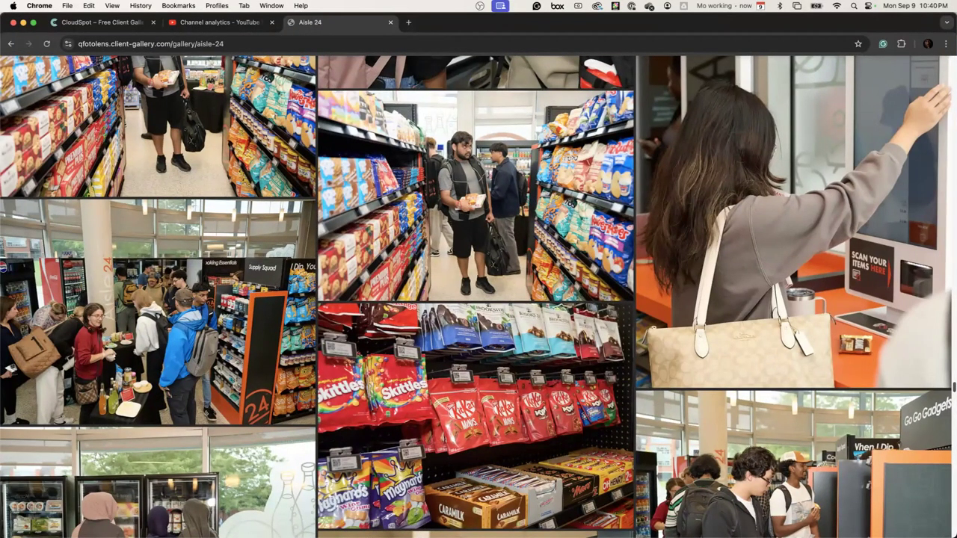
key(super+Tab)
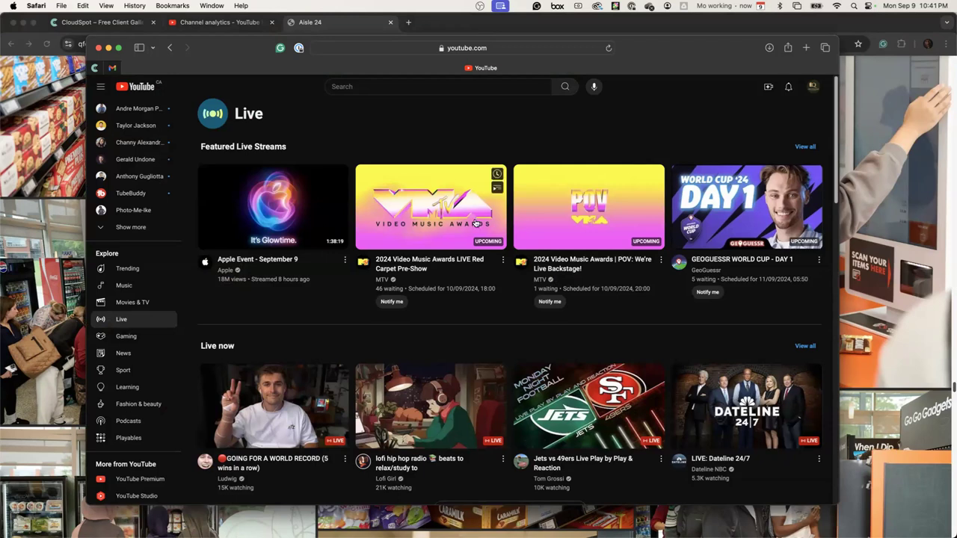
click(557, 29)
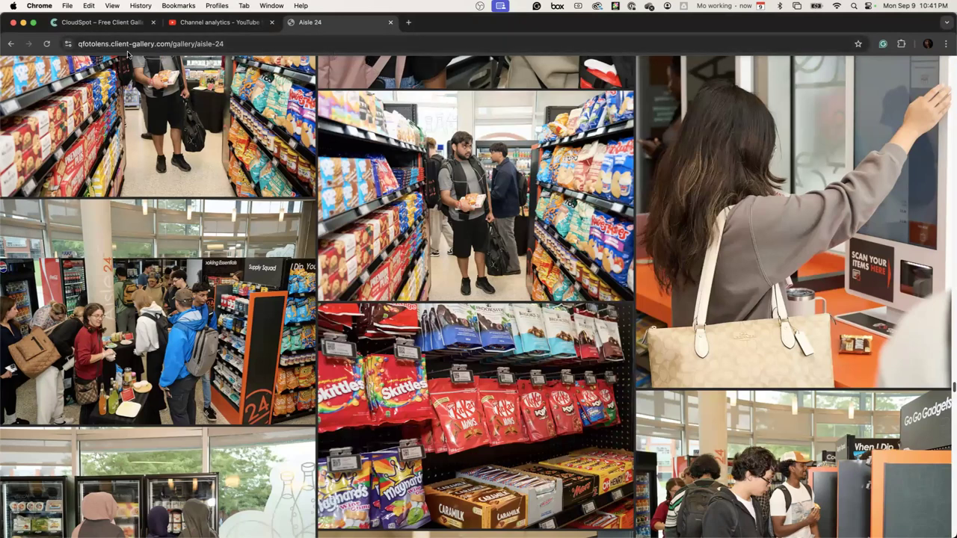
click(24, 24)
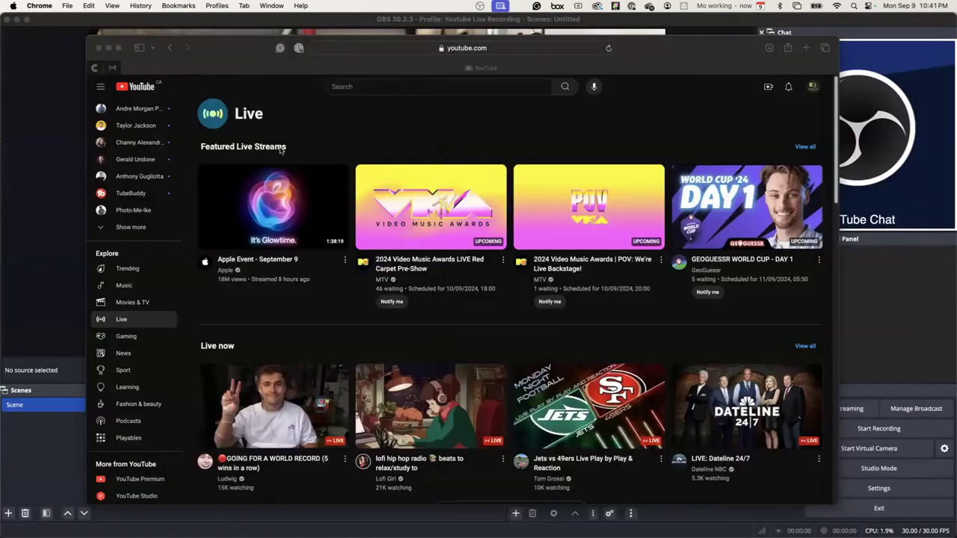
Return to OBS, review the recording output and encoder settings, and dismiss the settings without changes
click(901, 342)
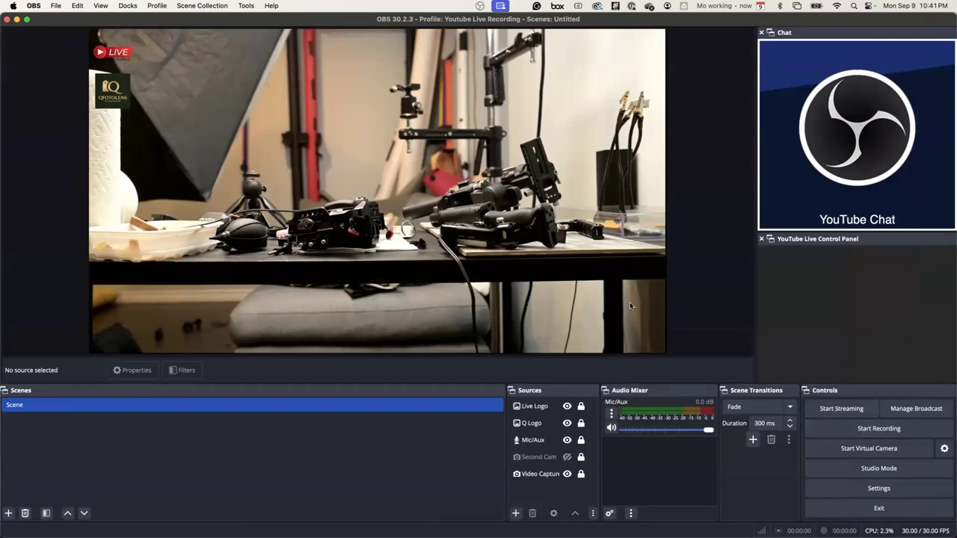
click(884, 494)
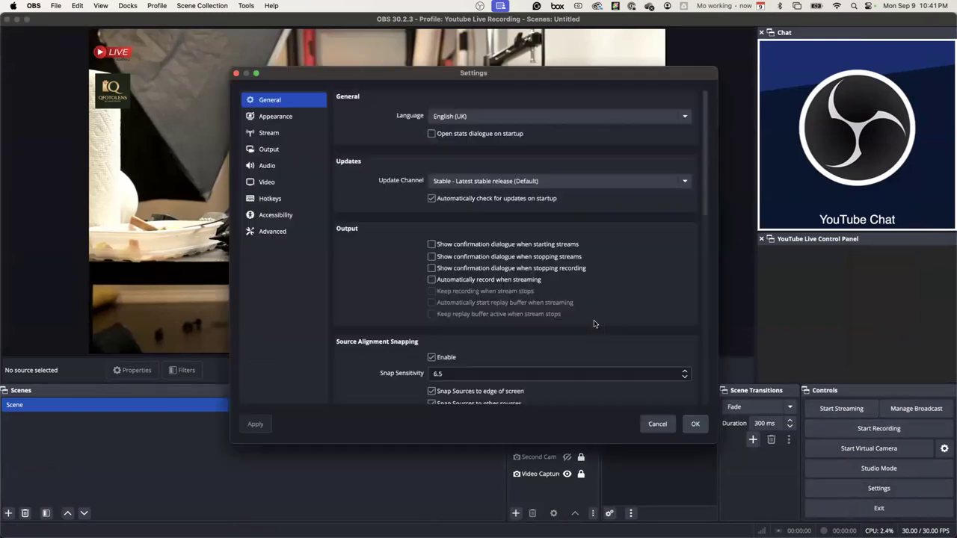
click(289, 155)
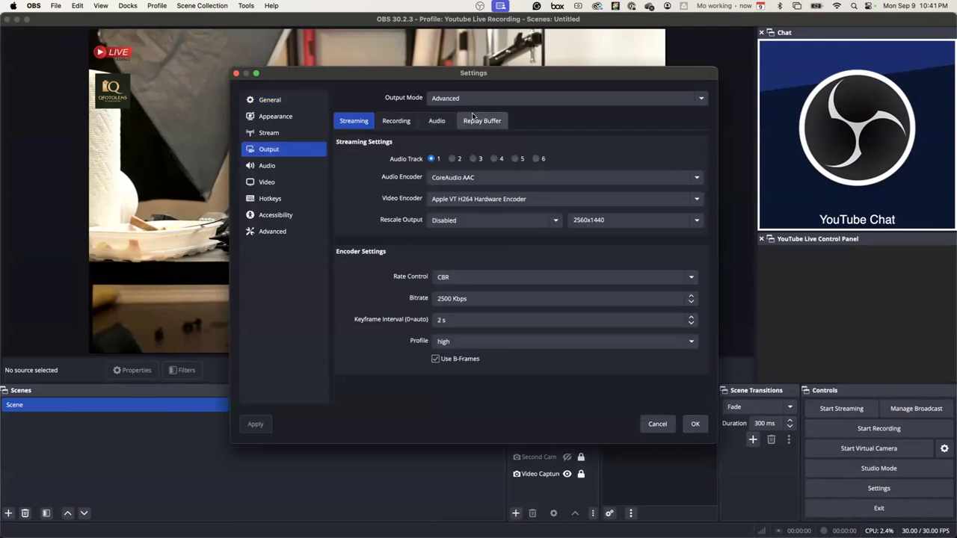
click(396, 121)
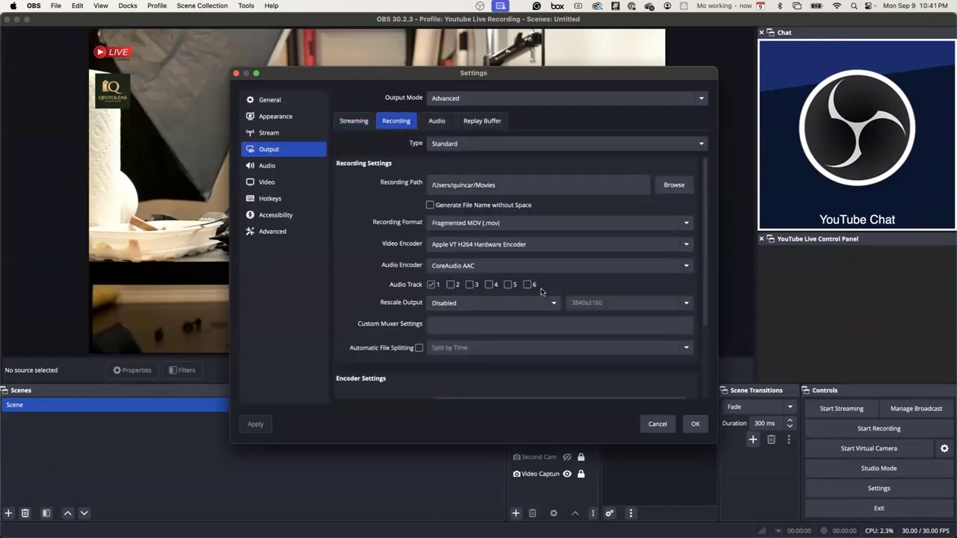
scroll(544, 289, down, 3)
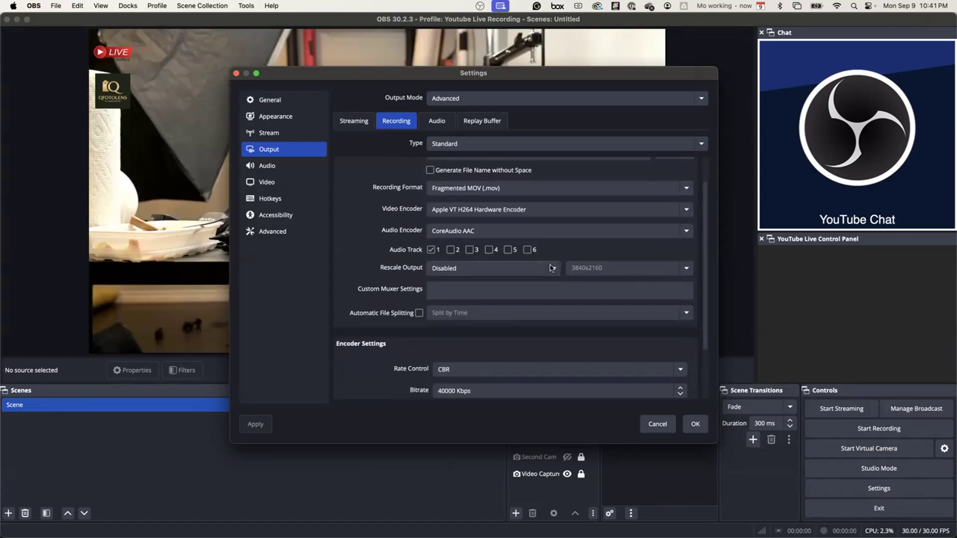
scroll(533, 312, down, 5)
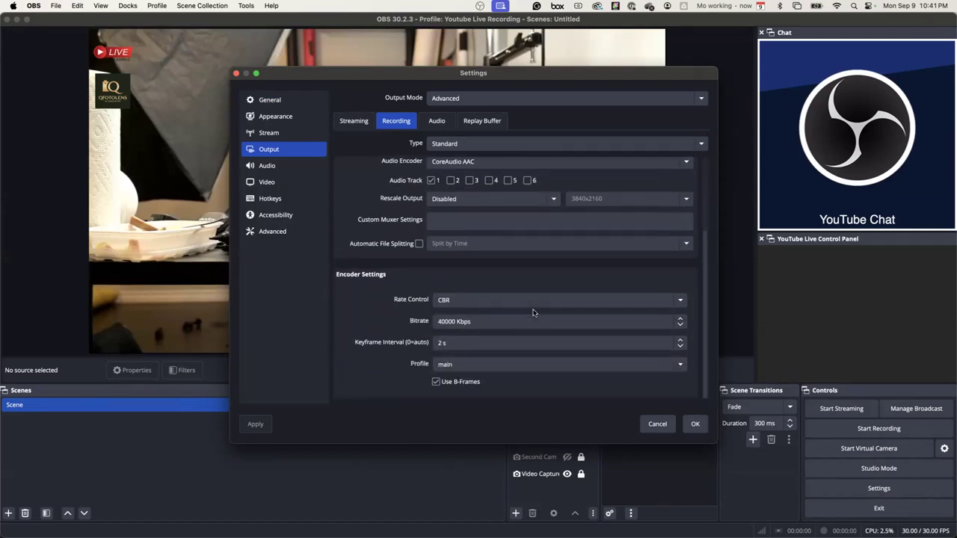
click(654, 424)
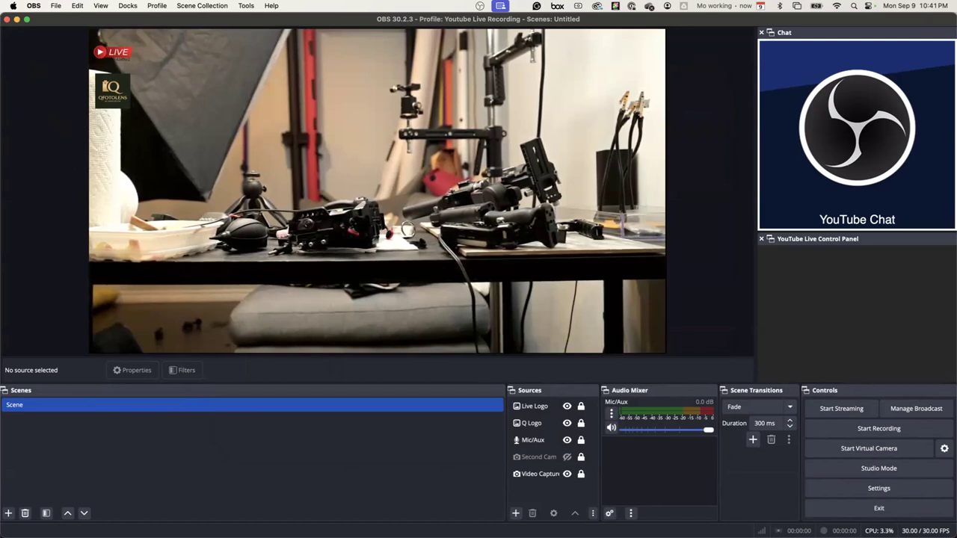
Switch to Safari, reload YouTube's Live section, and open the full list of Live now streams
key(super+Tab)
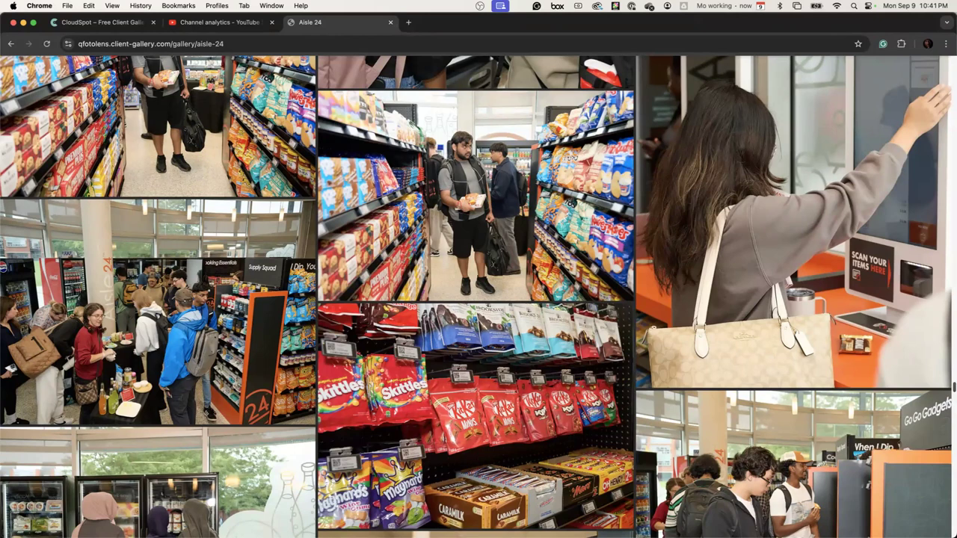
key(super+Tab)
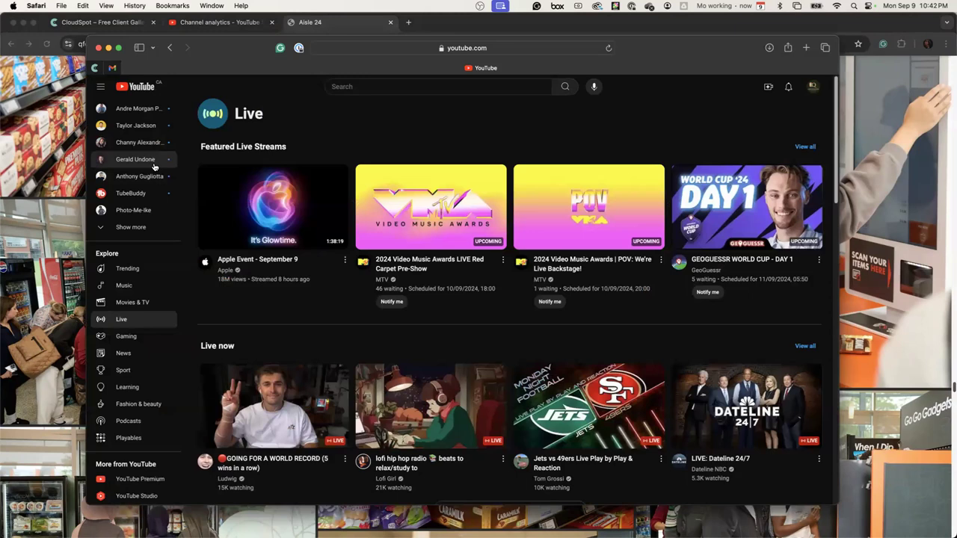
click(135, 319)
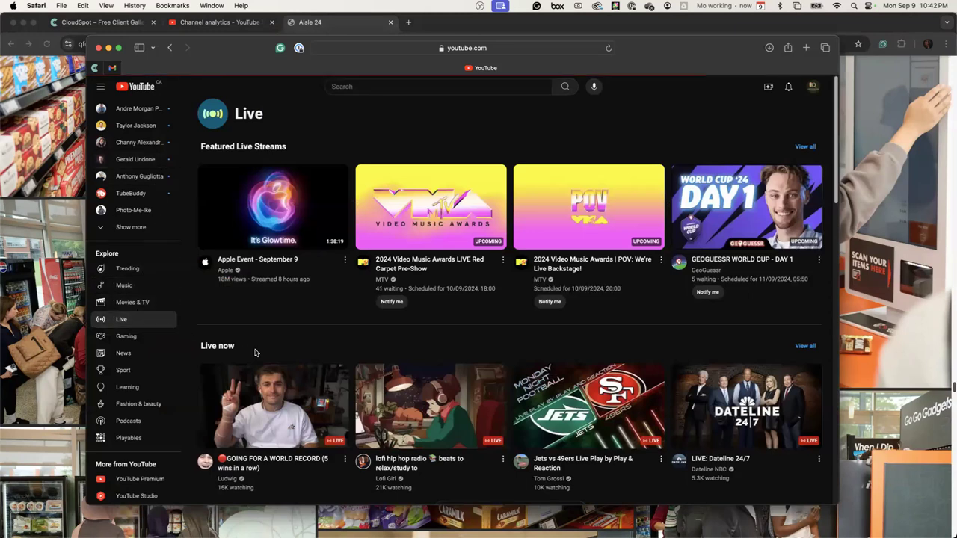
scroll(255, 353, down, 3)
scroll(256, 353, down, 3)
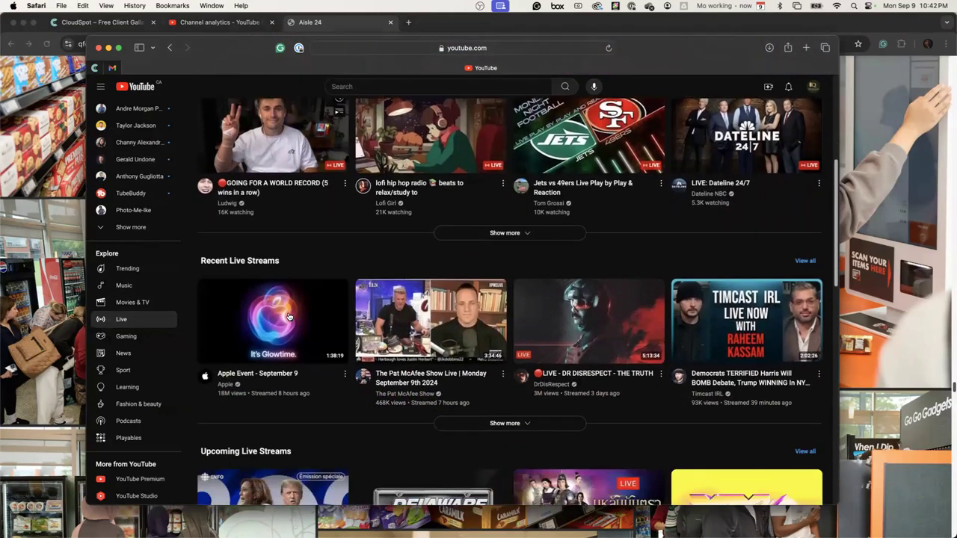
scroll(289, 317, up, 4)
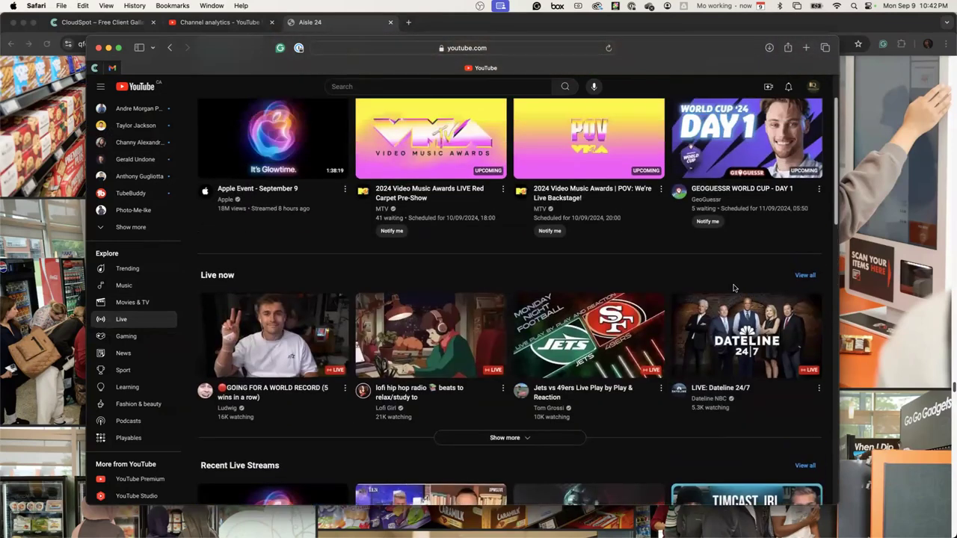
click(793, 277)
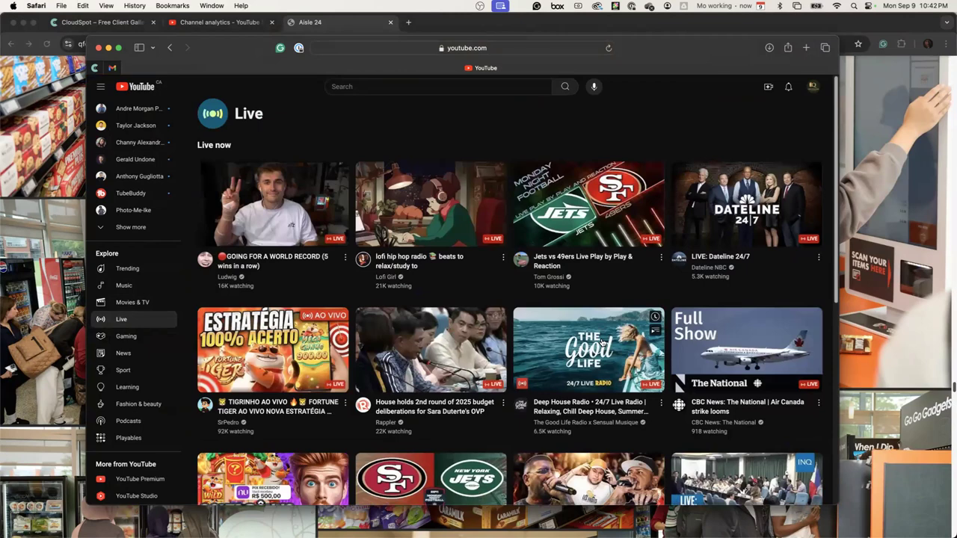
Browse the Live now streams and open the "Understanding Dreams & Their Meaning" broadcast
scroll(602, 343, down, 4)
scroll(602, 342, down, 2)
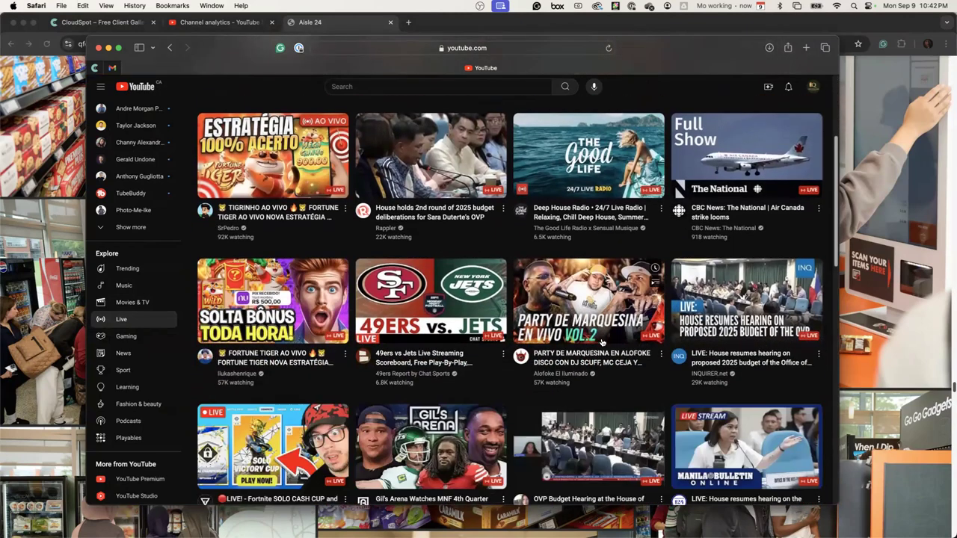
scroll(602, 342, down, 3)
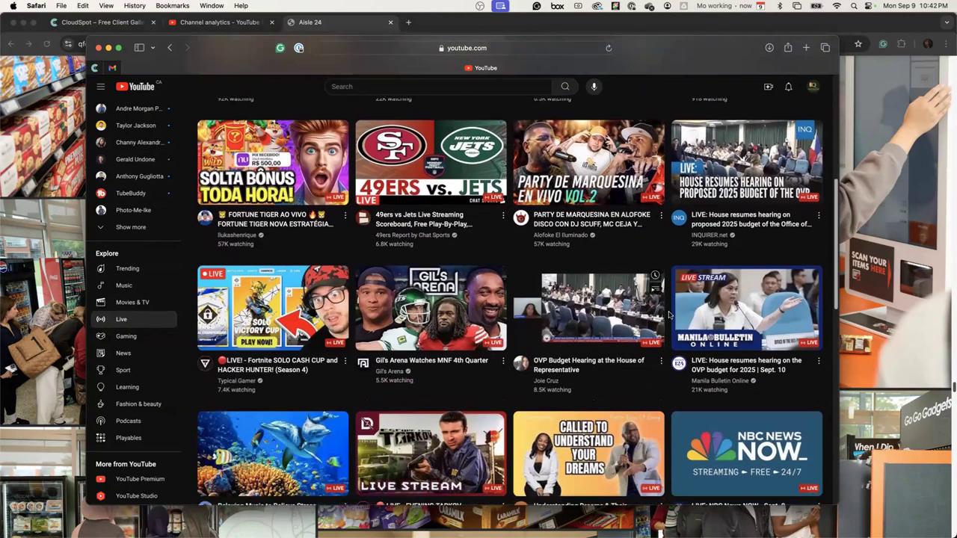
scroll(493, 314, down, 3)
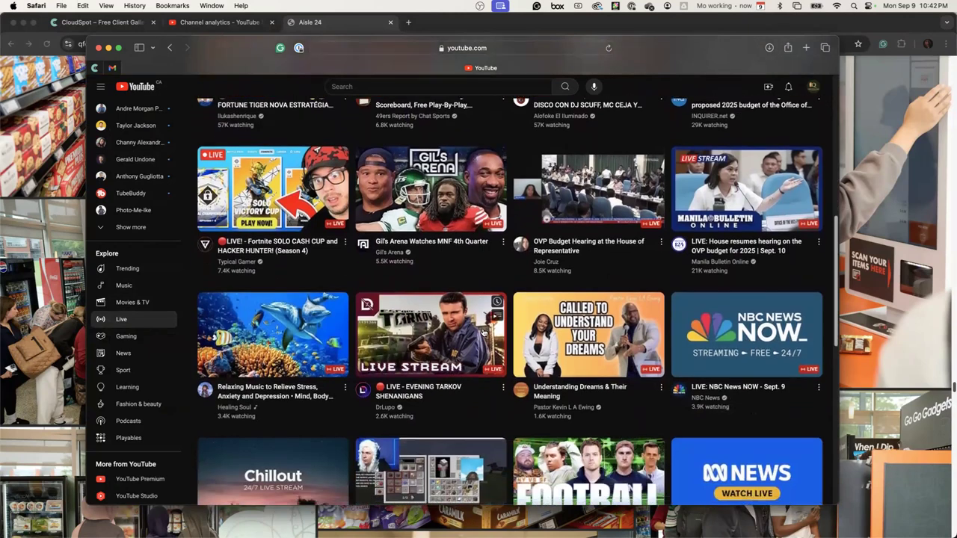
click(580, 338)
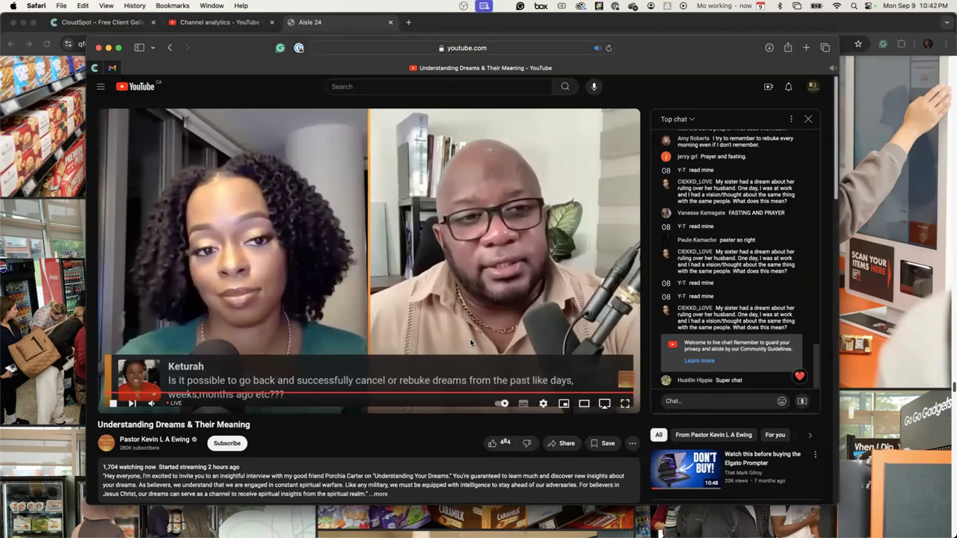
Inspect the broadcast's playback quality options, choose 720p, and go back to the Live now list
click(543, 404)
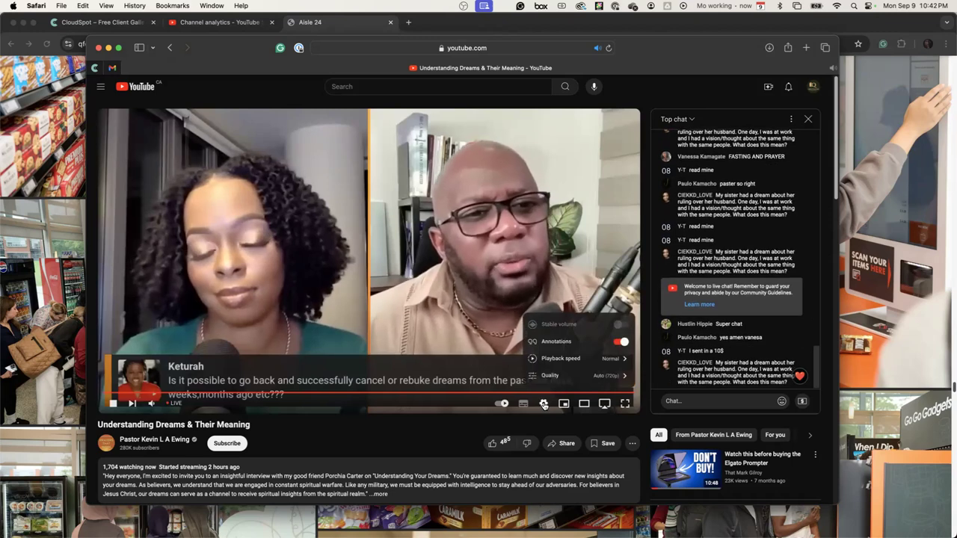
click(619, 377)
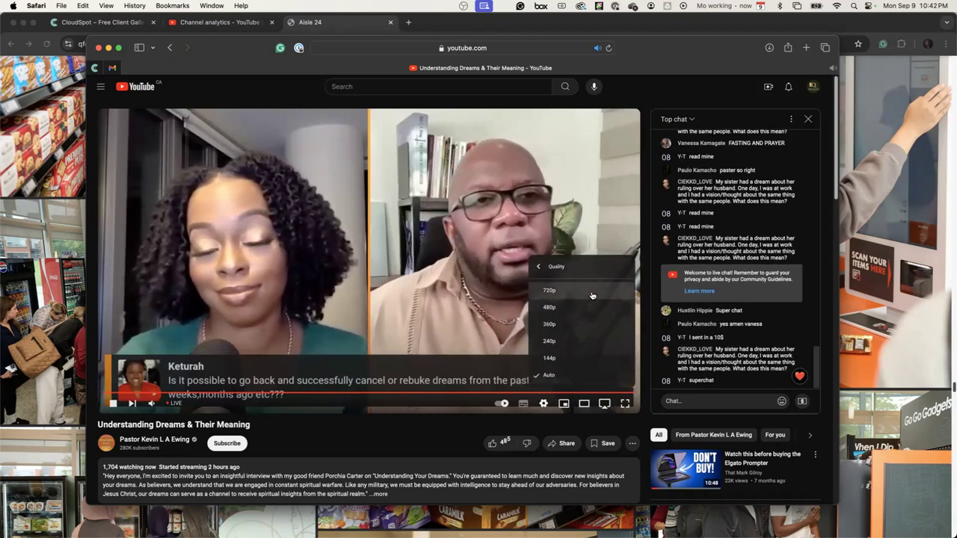
click(592, 296)
click(544, 405)
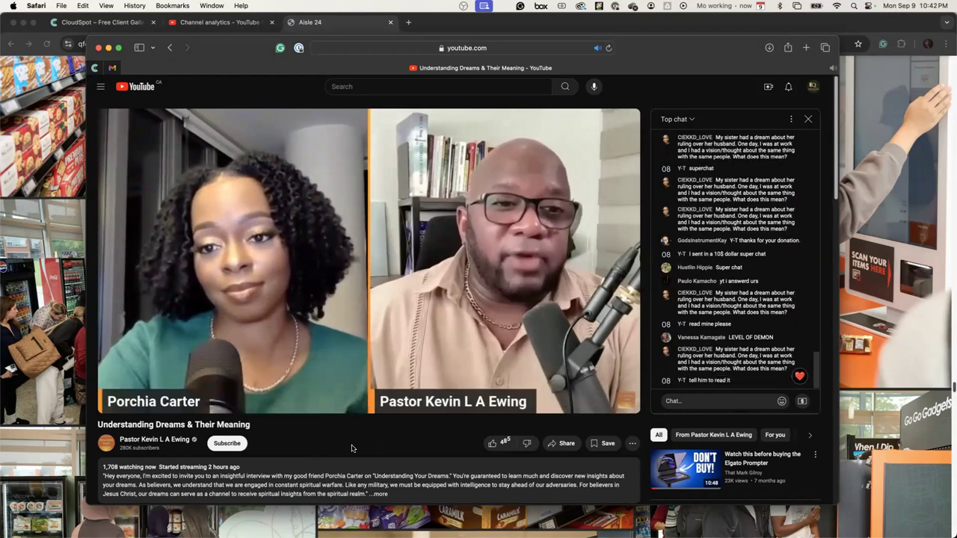
scroll(352, 447, down, 1)
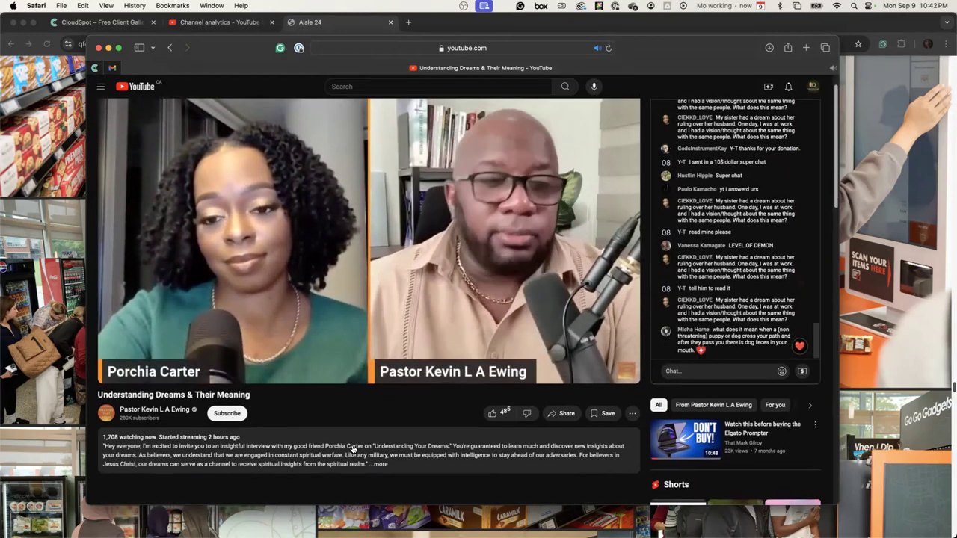
scroll(353, 449, up, 1)
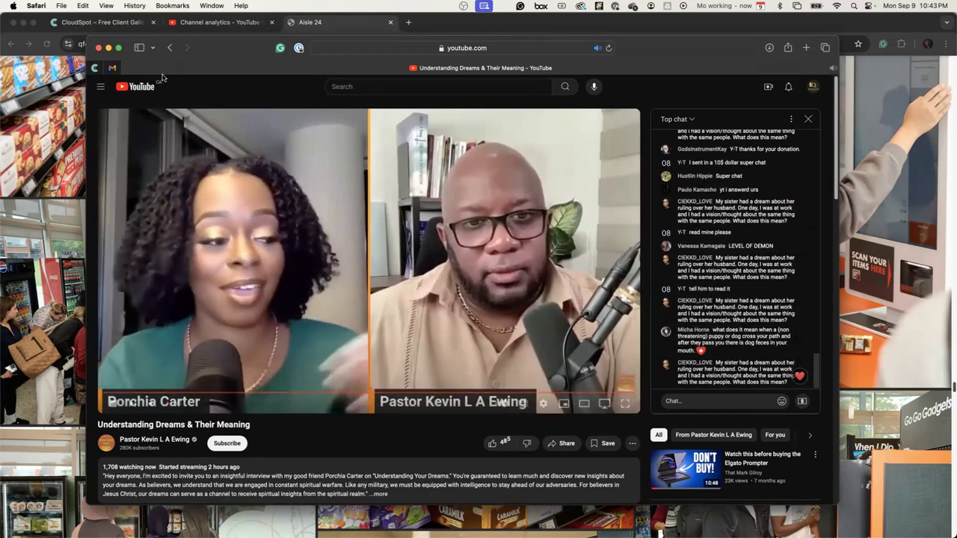
click(171, 48)
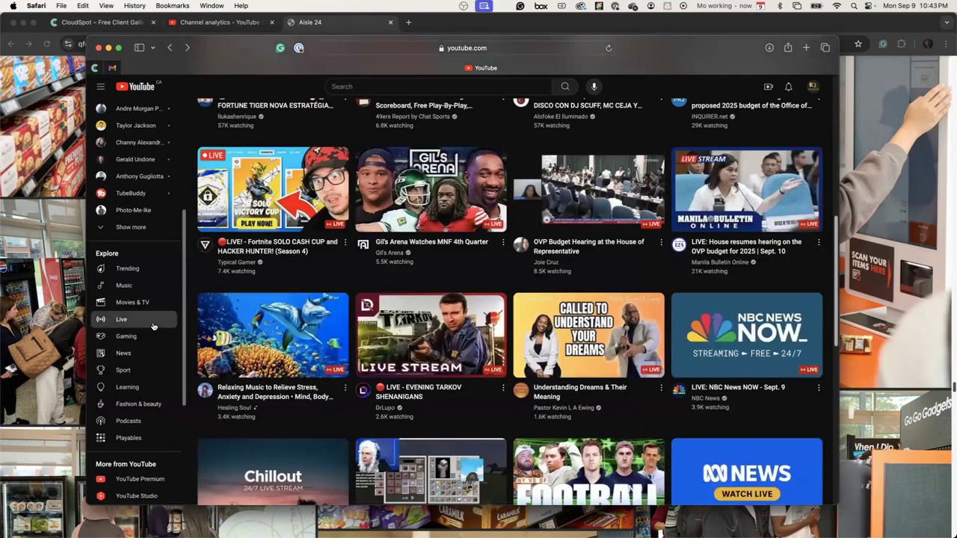
Open the Fortnite SOLO CASH CUP live stream, examine its available playback qualities, and go back to the Live now list
scroll(292, 299, up, 1)
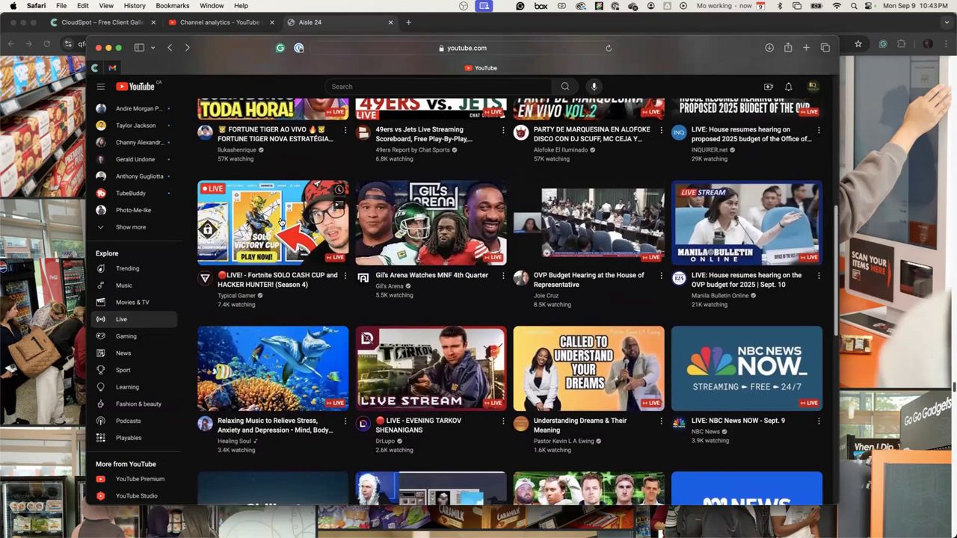
click(282, 221)
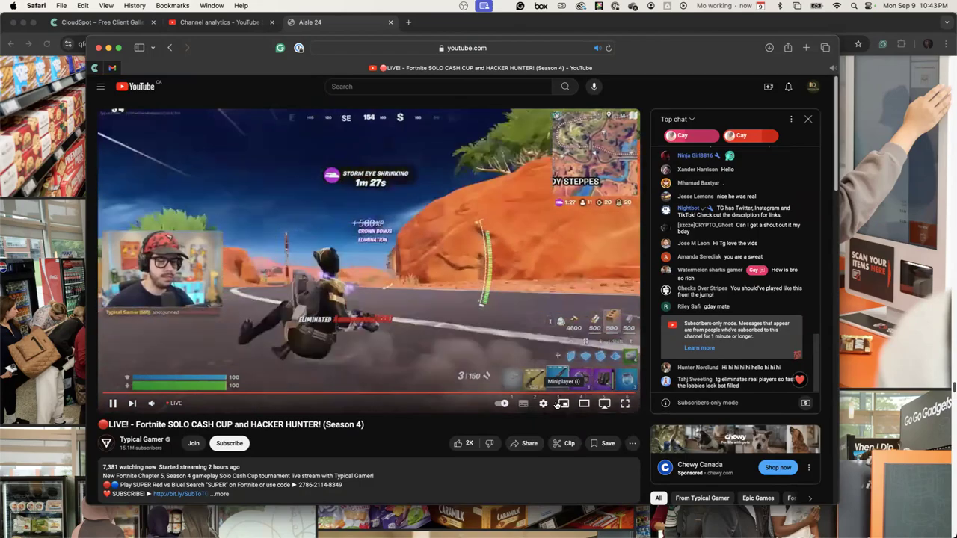
click(543, 404)
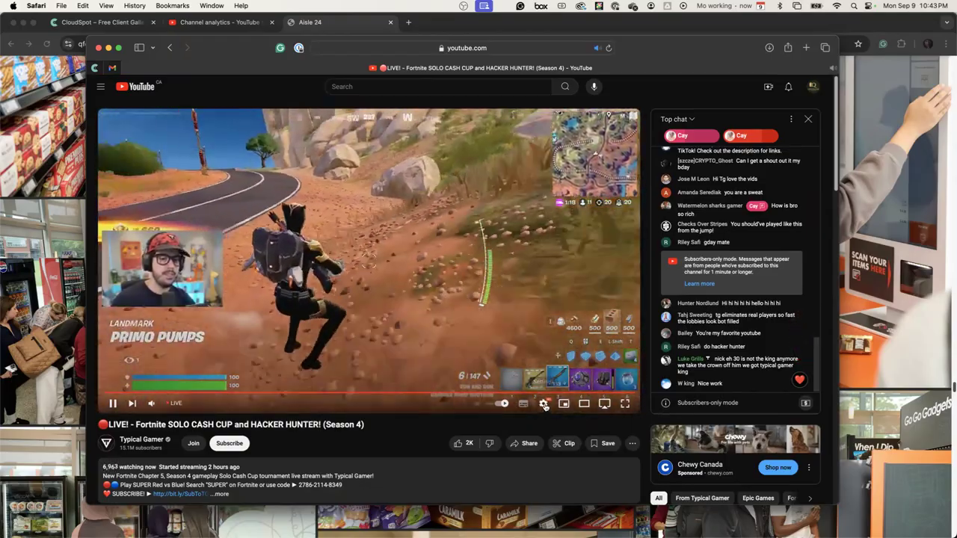
click(587, 376)
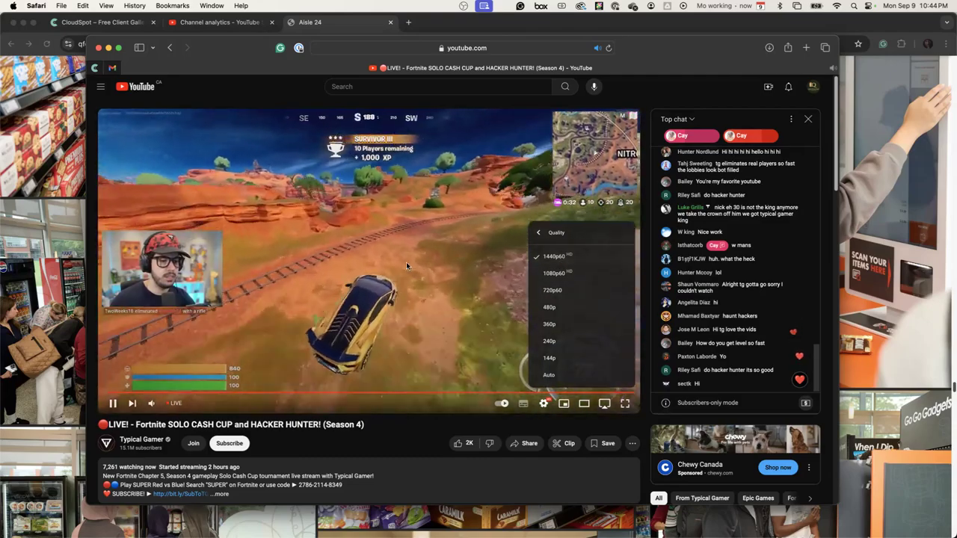
click(424, 301)
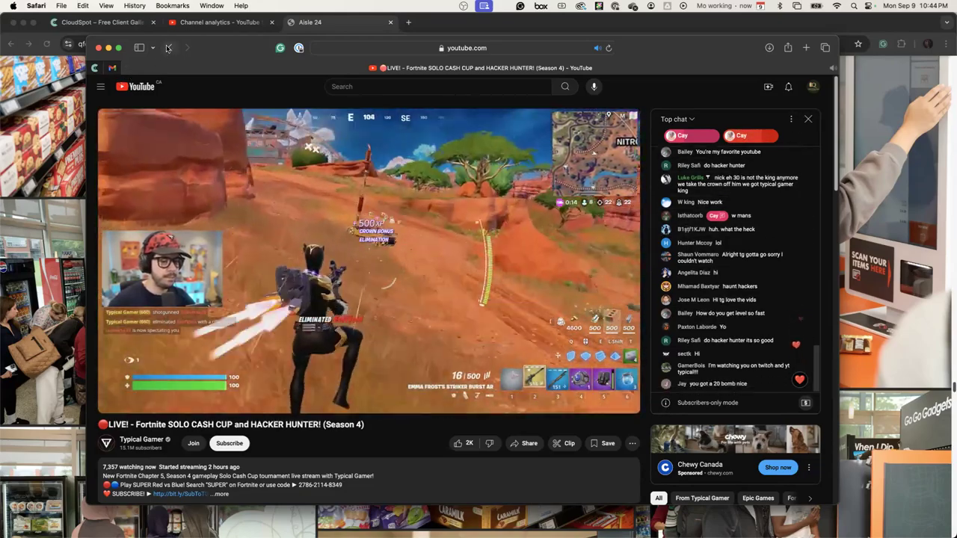
click(169, 47)
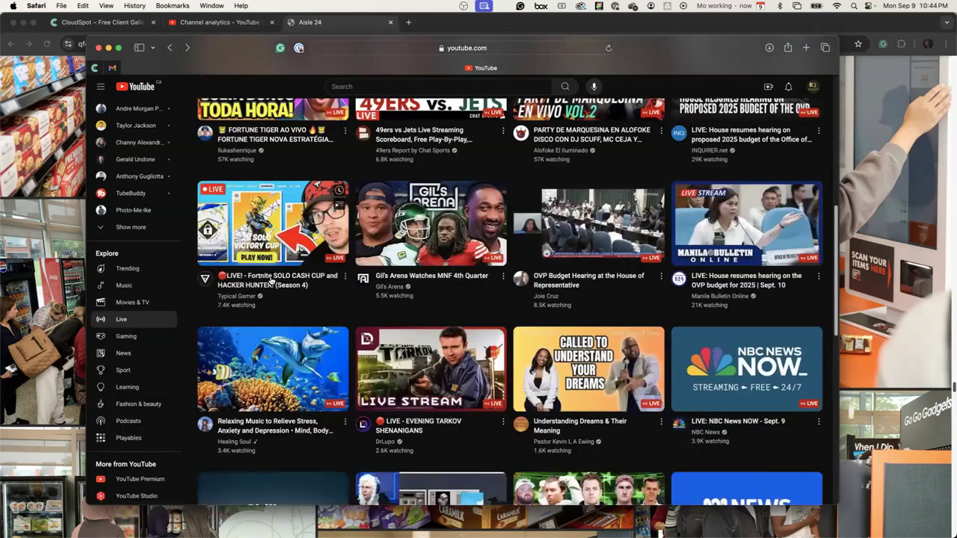
Open the "GOING FOR A WORLD RECORD (5 wins in a row)" live stream and check its playback quality setting
scroll(302, 331, up, 5)
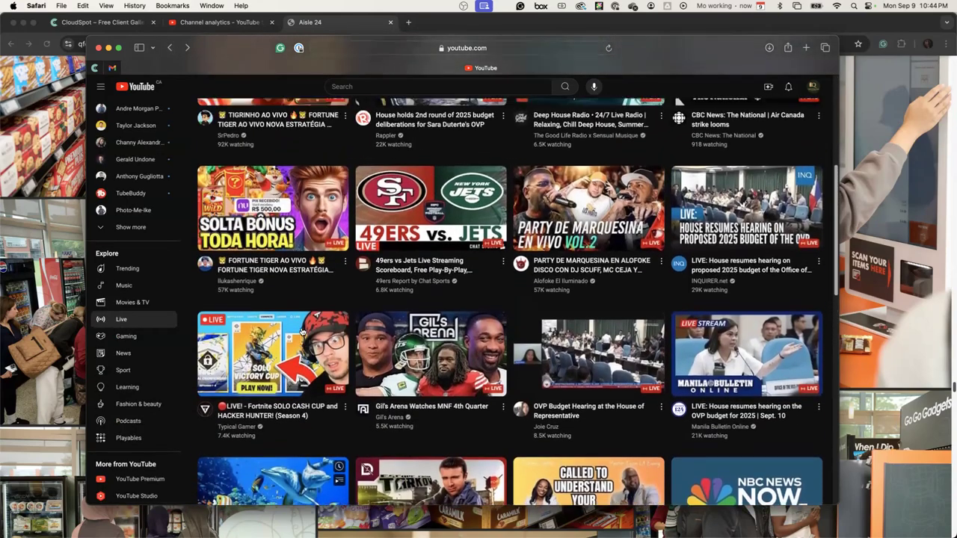
scroll(302, 331, up, 1)
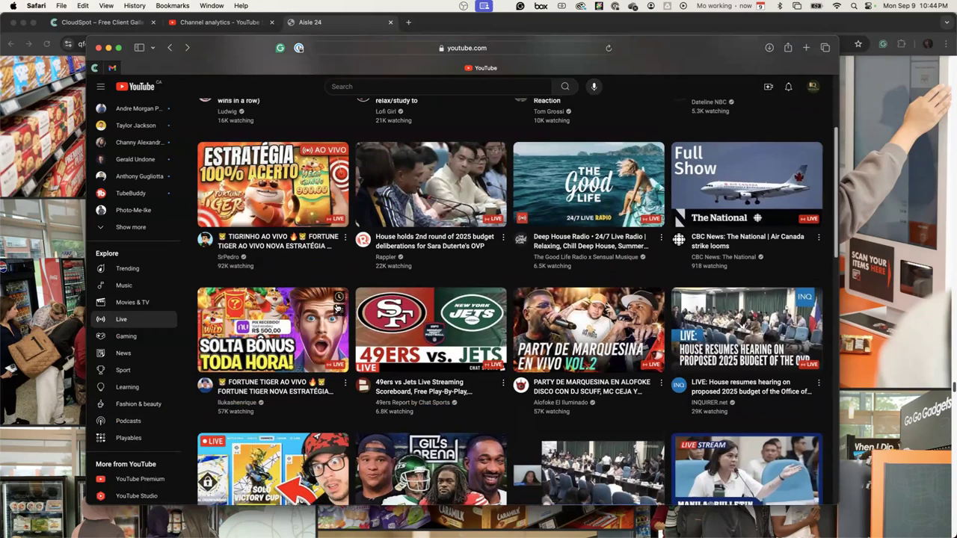
scroll(337, 308, up, 3)
scroll(299, 259, up, 3)
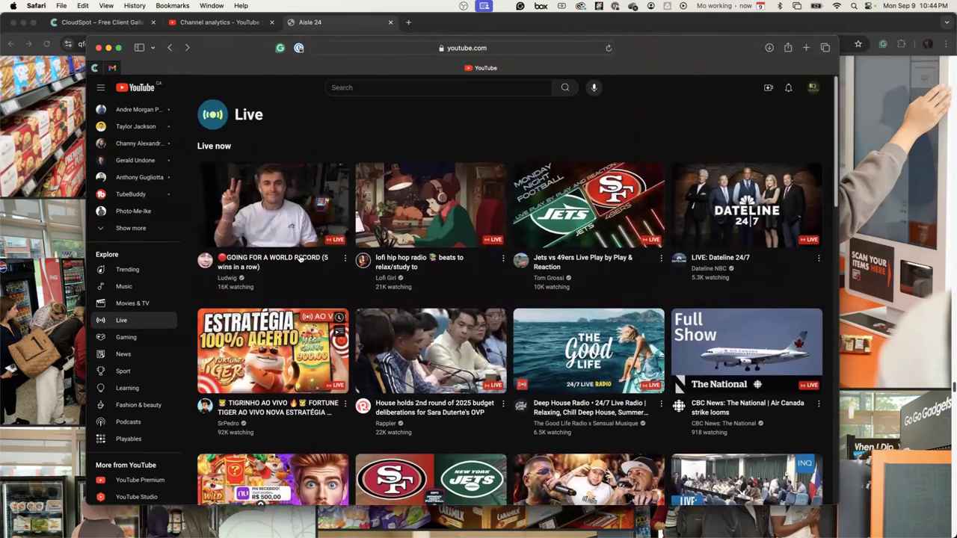
click(277, 226)
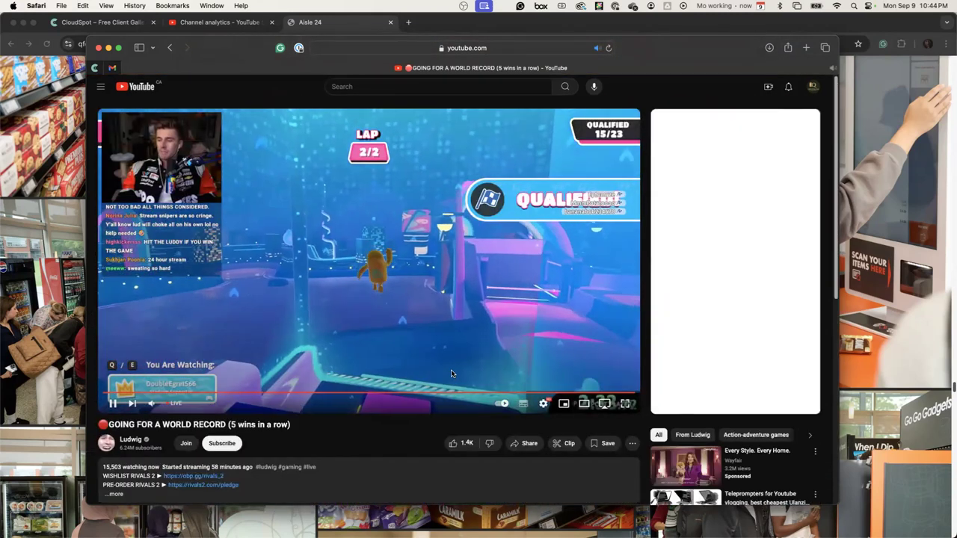
click(543, 404)
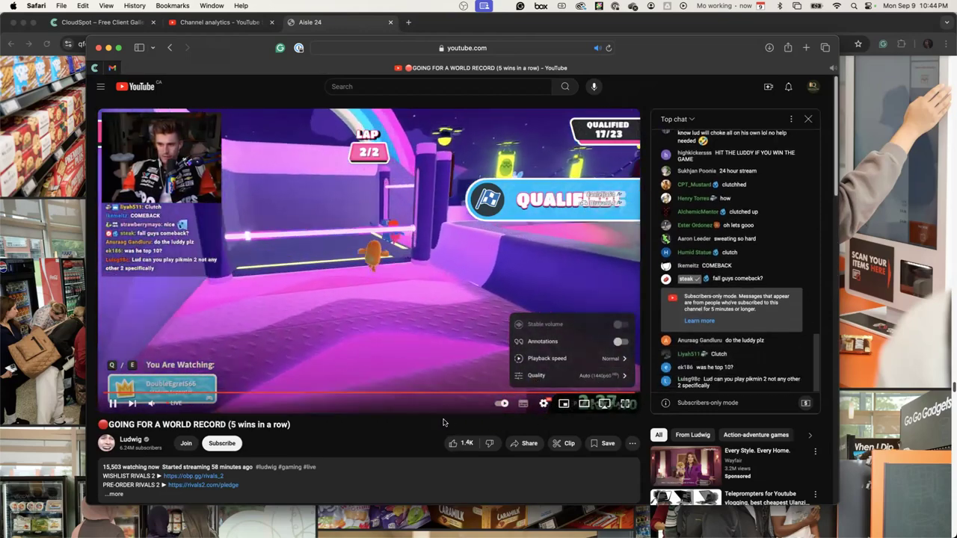
click(415, 430)
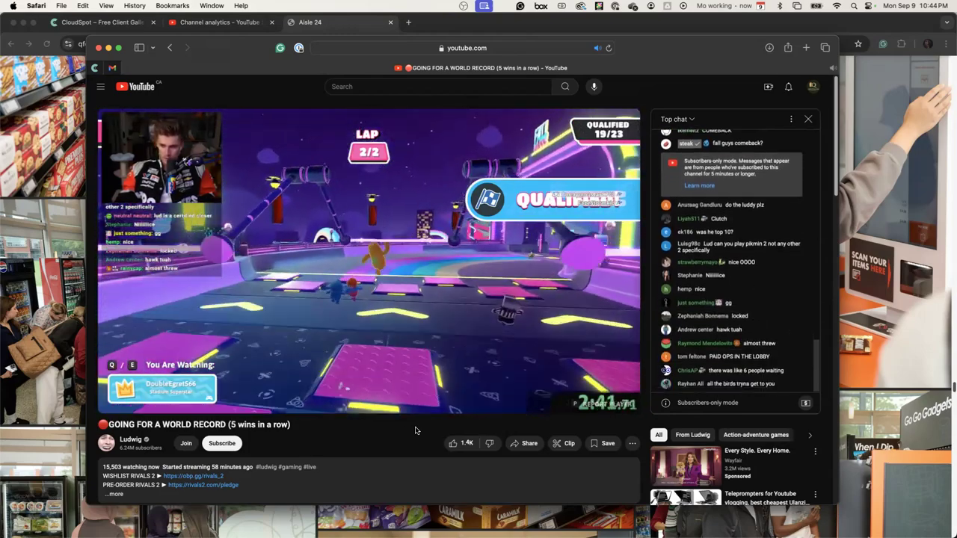
Examine the playback qualities offered for the "GOING FOR A WORLD RECORD" live stream, then close its window and switch back to OBS
mouse_move(418, 258)
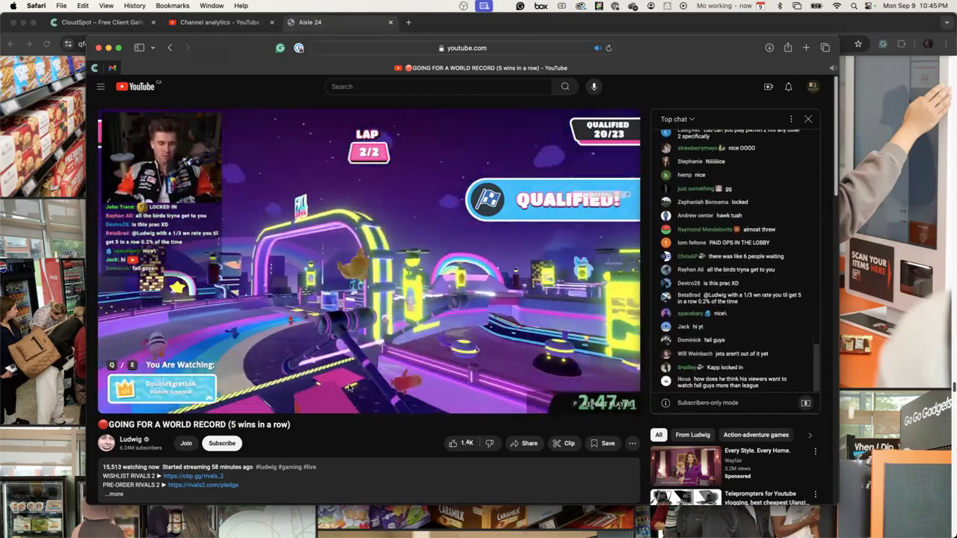
mouse_move(357, 165)
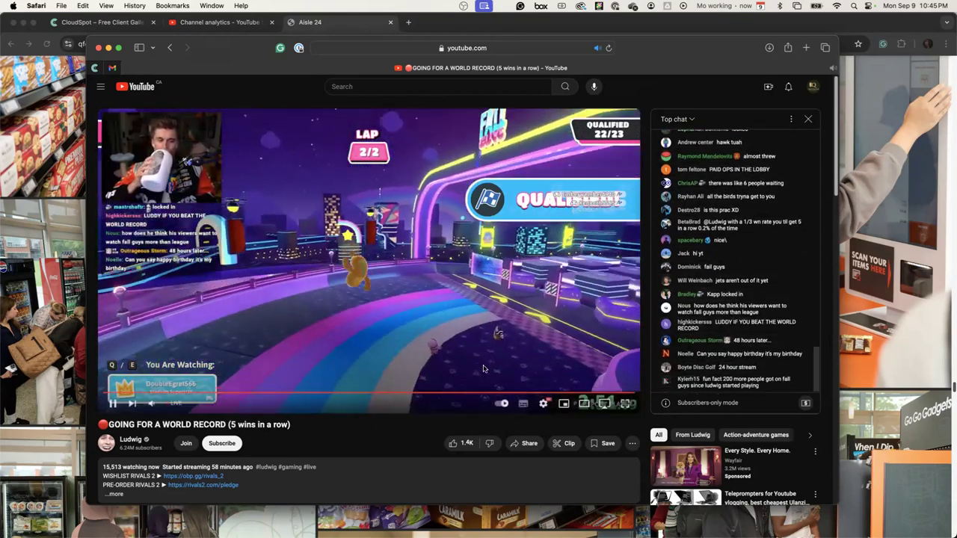
mouse_move(315, 362)
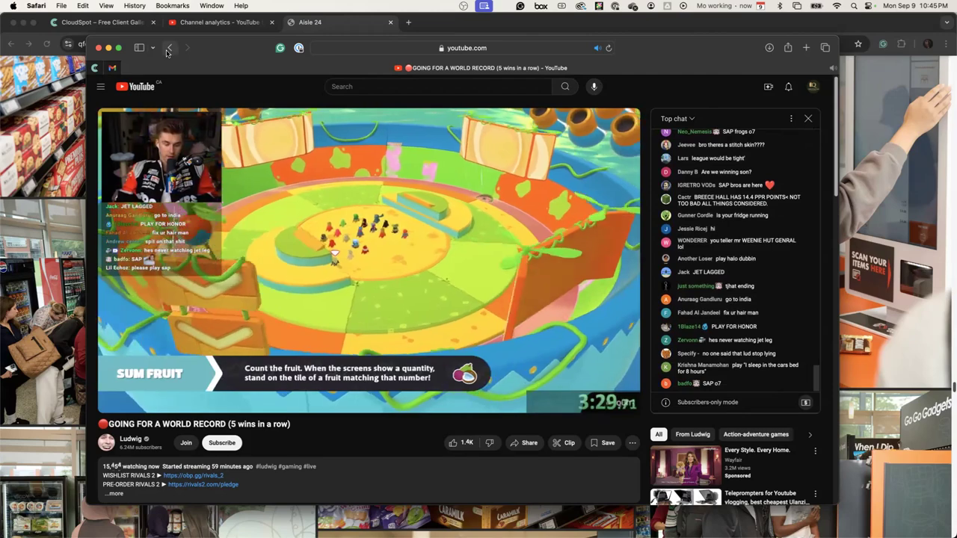
click(544, 404)
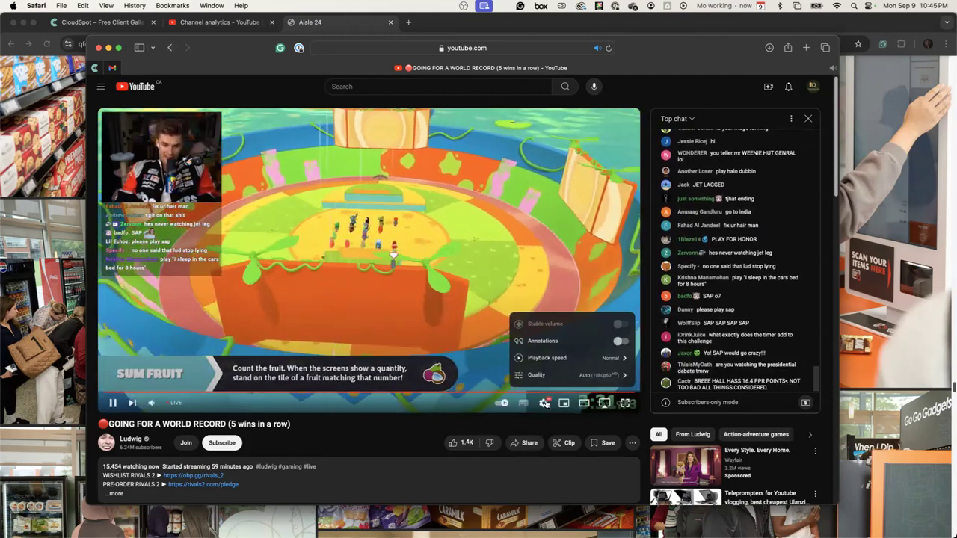
click(590, 374)
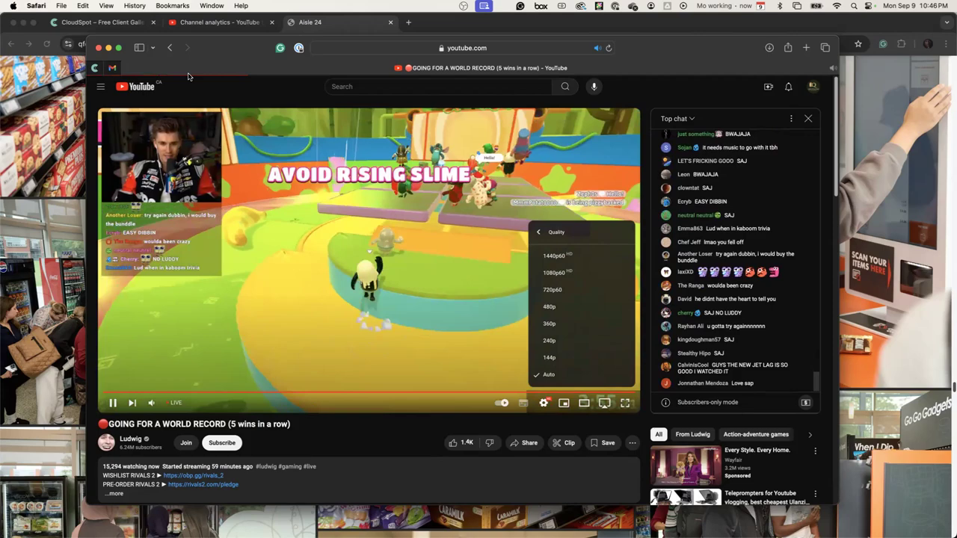
click(99, 49)
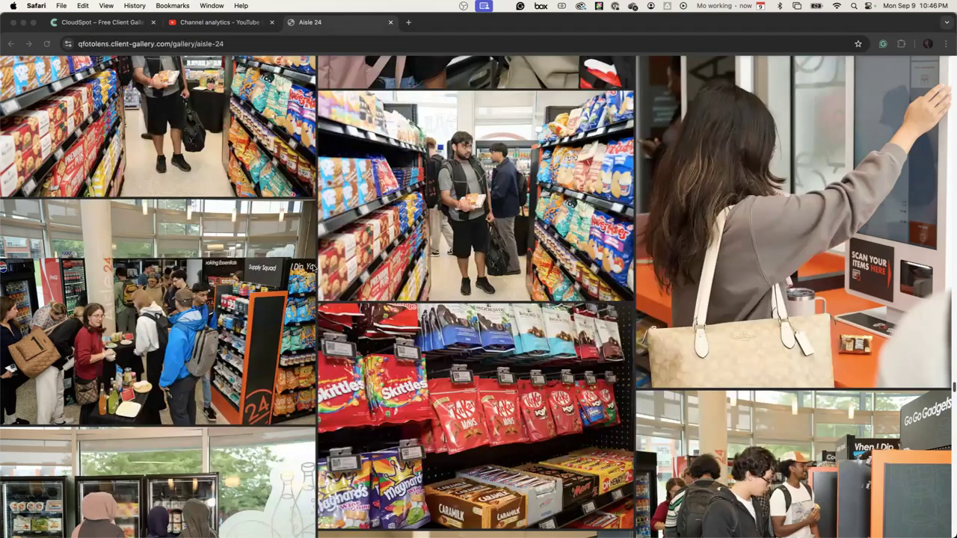
click(23, 22)
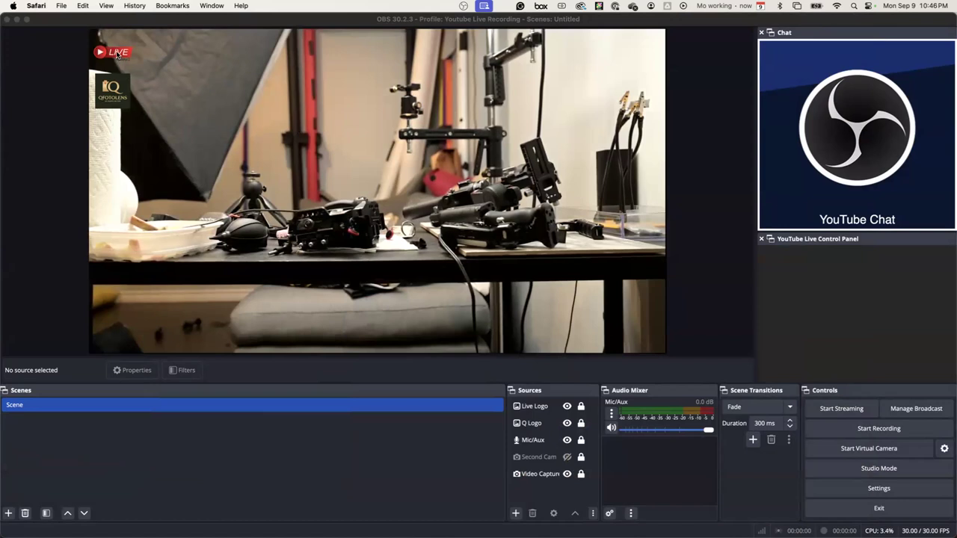
View the properties of the Live Logo source and leave them without saving changes
click(536, 408)
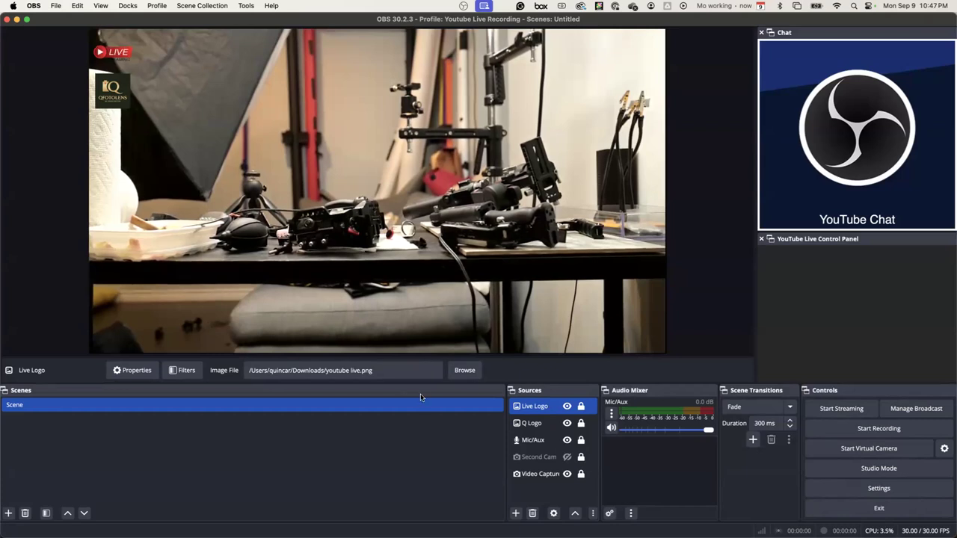
click(553, 514)
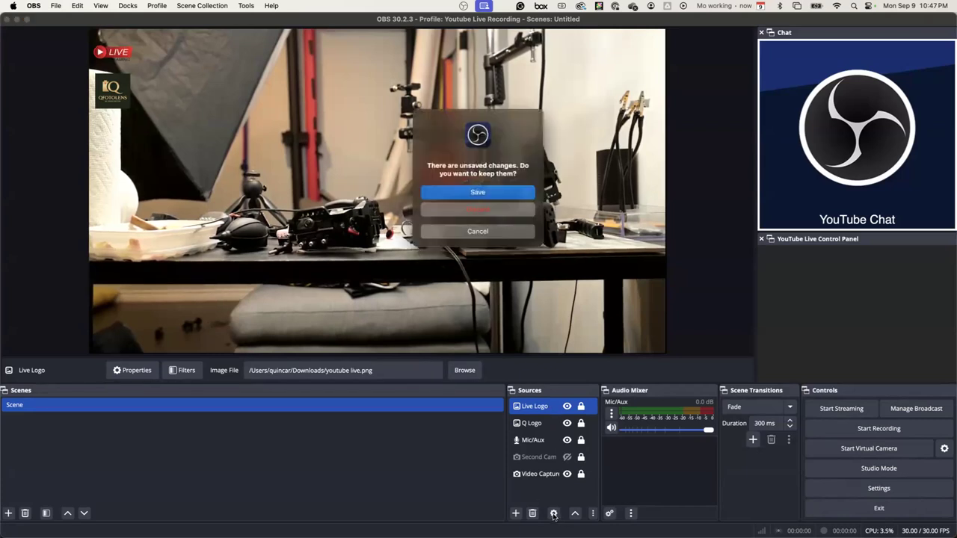
click(482, 231)
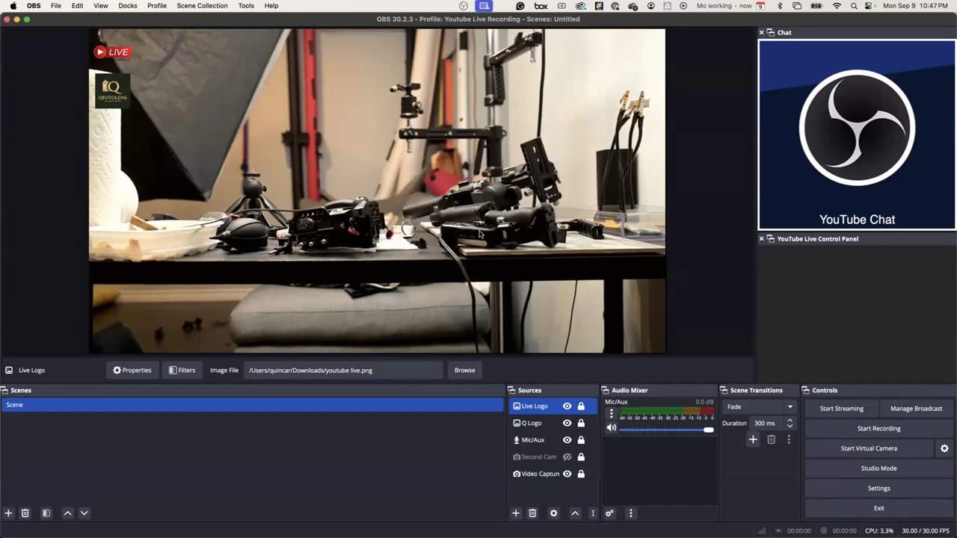
shift+click(532, 423)
super+click(553, 429)
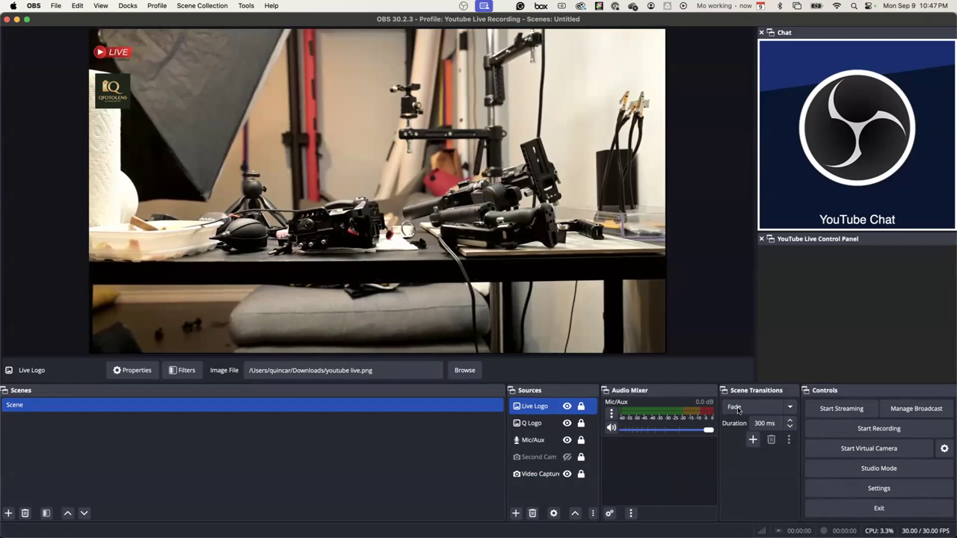
Look through the scene transition types that can be added and inspect the Live Logo source's filters
click(753, 439)
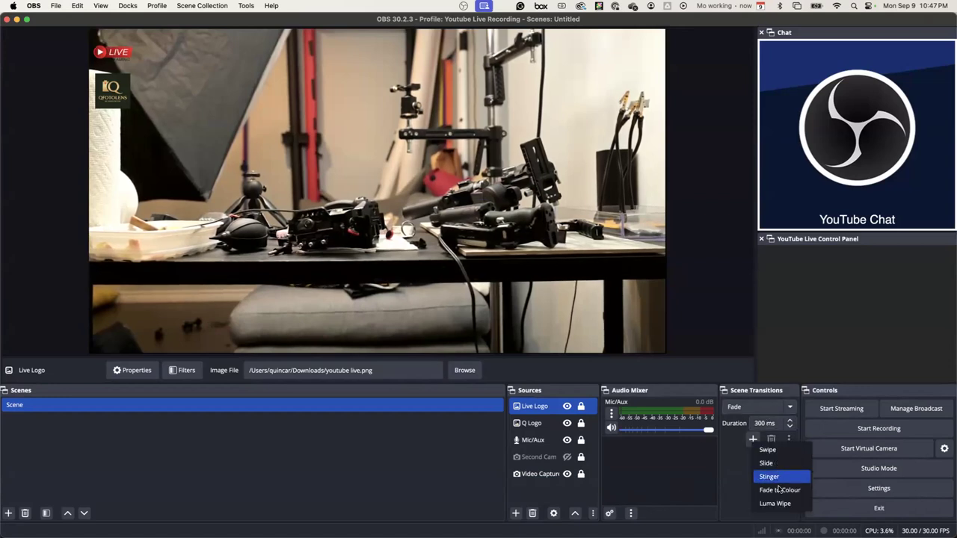
click(746, 497)
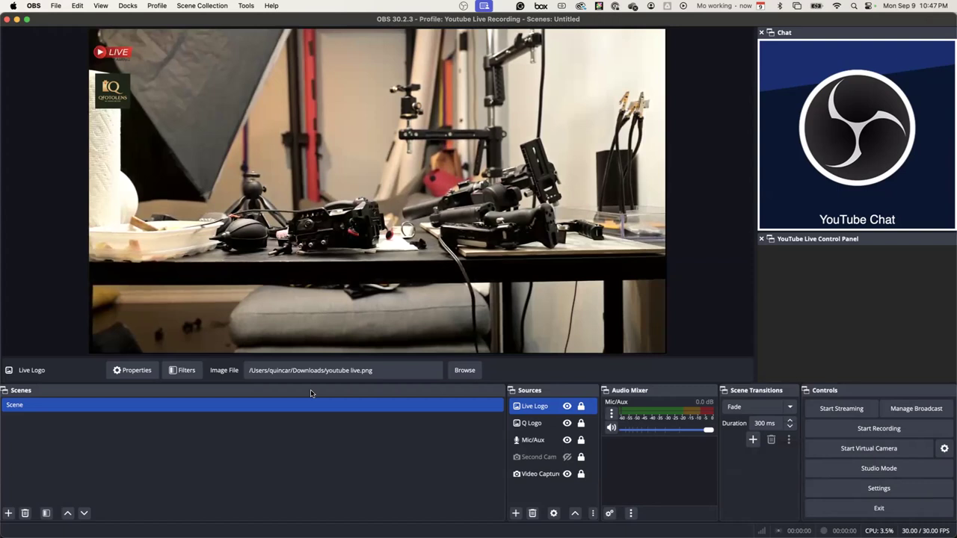
click(181, 369)
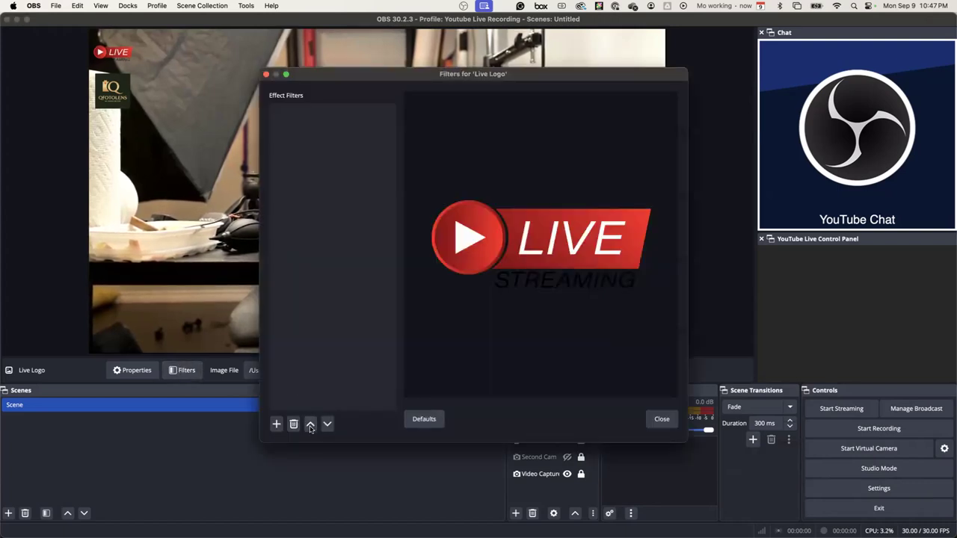
click(661, 418)
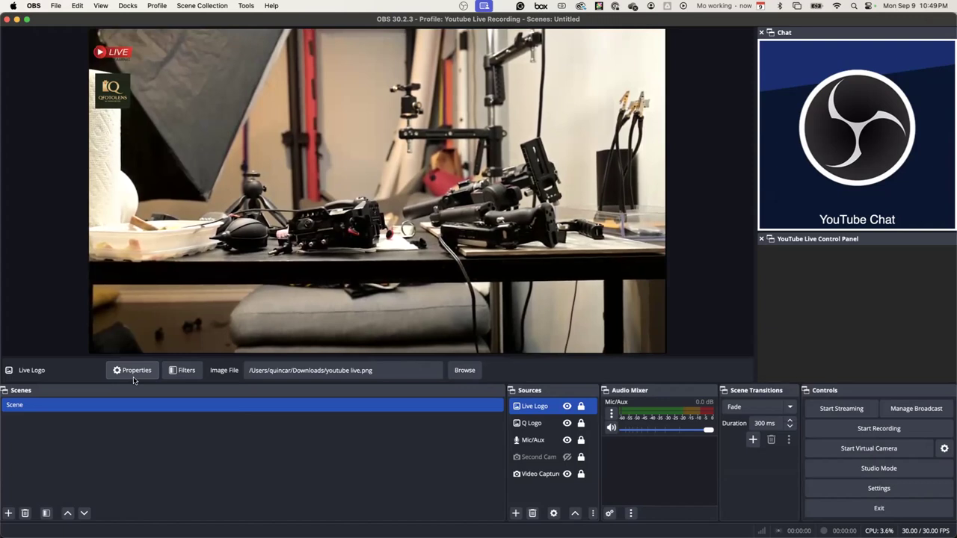
Make the Second Cam source visible in the scene
super+click(553, 479)
super+click(546, 457)
click(567, 457)
click(303, 250)
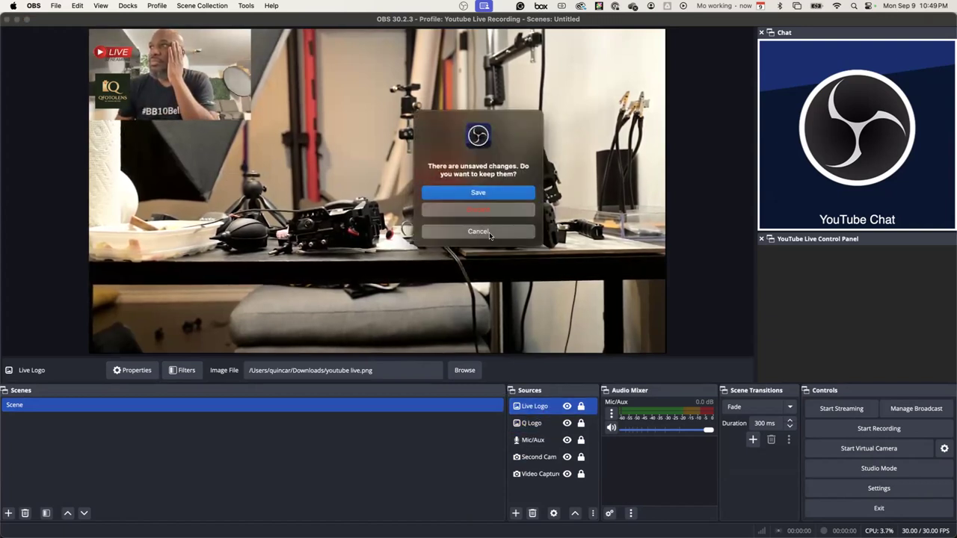
click(490, 232)
Resize the base and output resolutions to match the Video Capture Device source's size
click(553, 475)
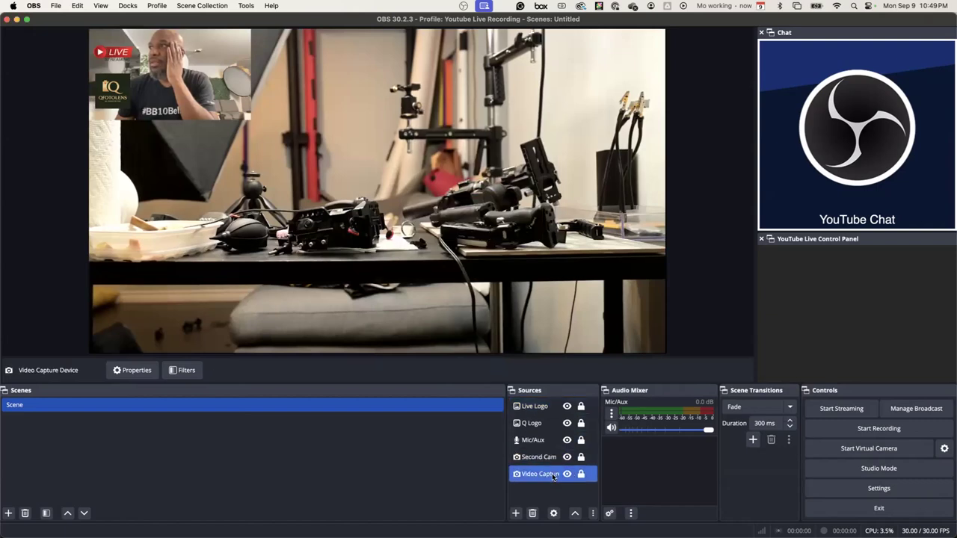
right_click(554, 476)
mouse_move(598, 321)
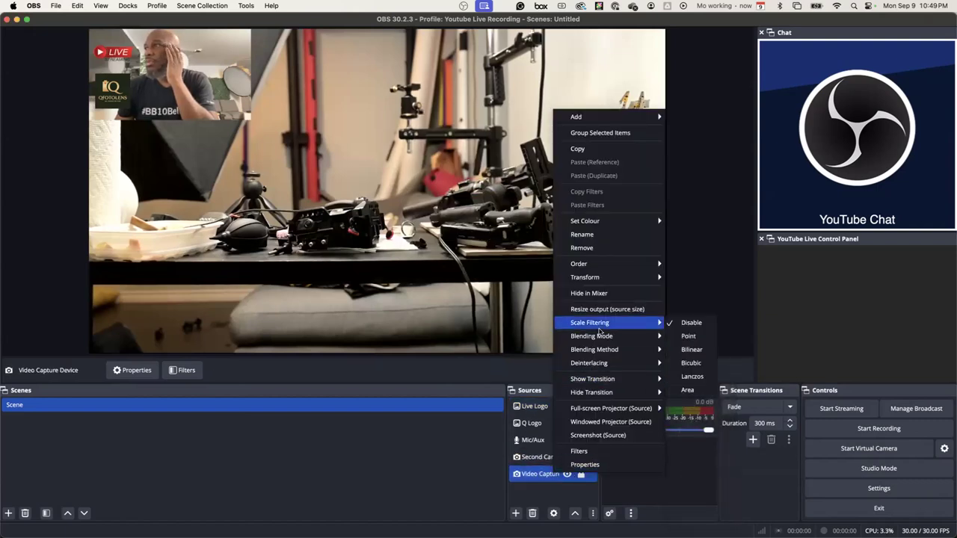
click(602, 311)
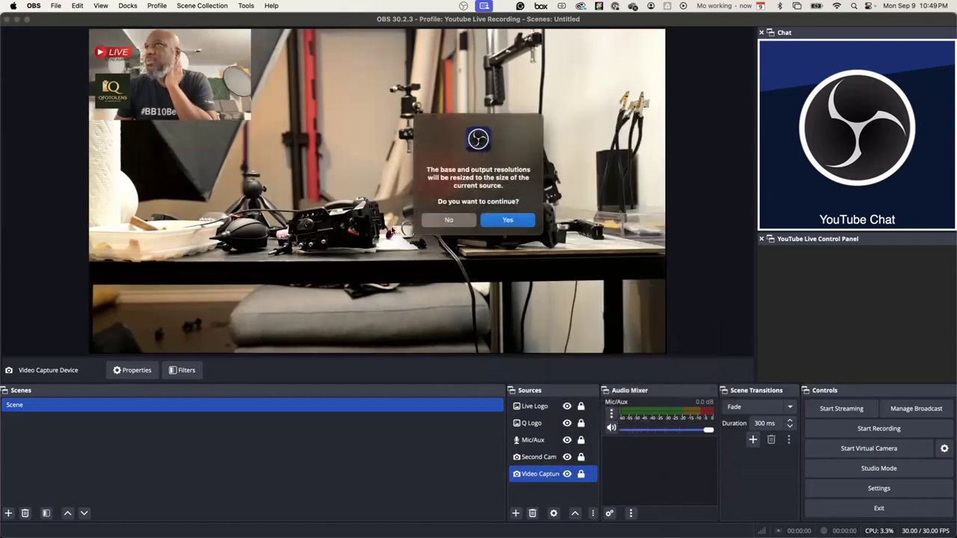
click(506, 218)
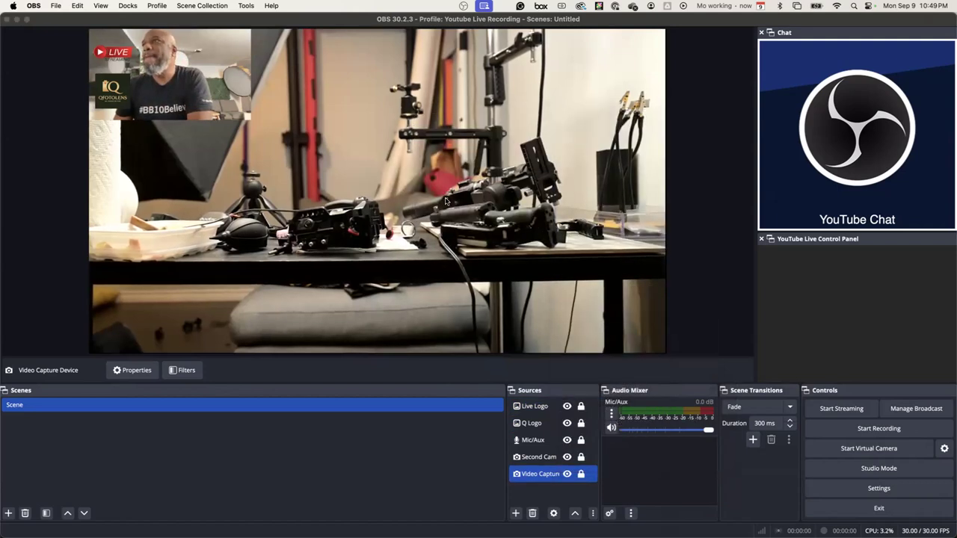
Review the properties of the Video Capture Device and Second Cam sources, including Second Cam's camera device and resolution preset
click(217, 103)
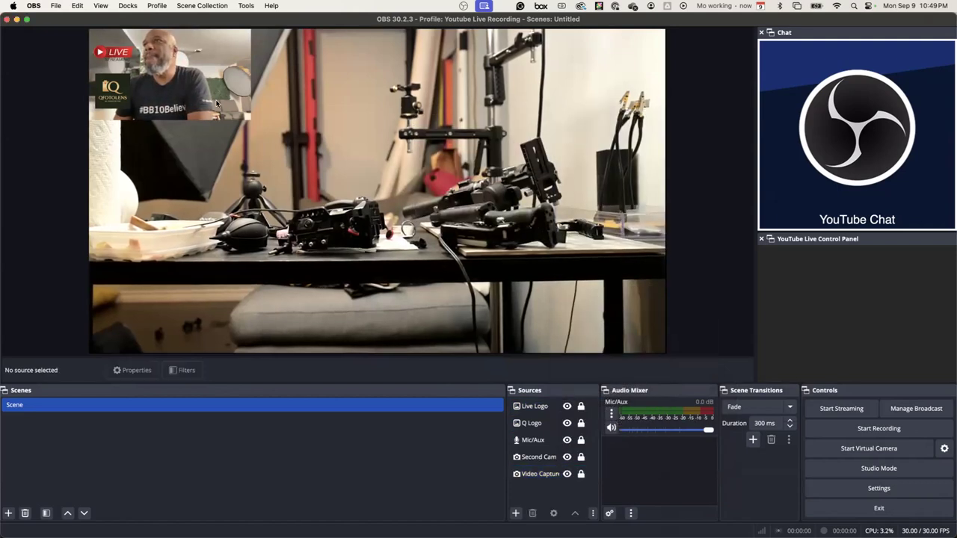
click(545, 474)
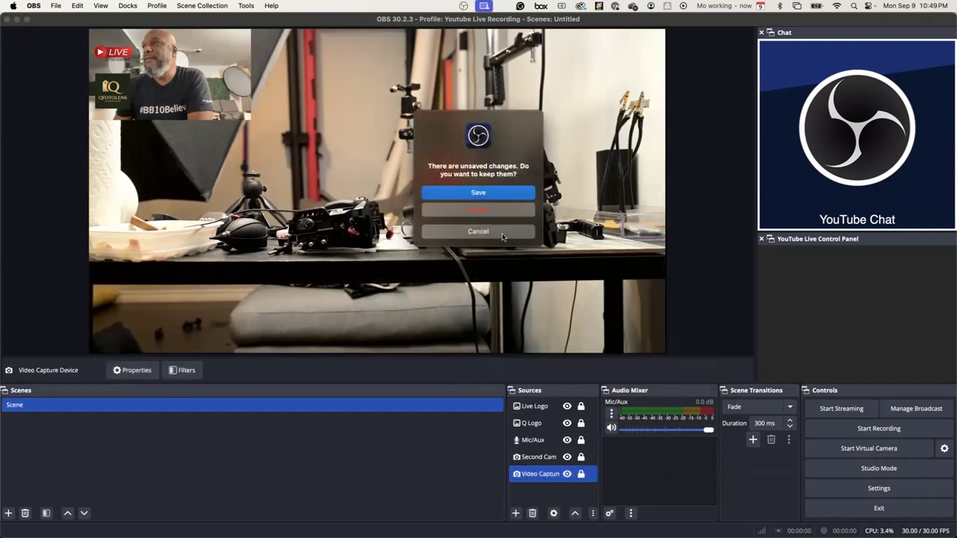
click(501, 232)
shift+click(535, 457)
click(534, 457)
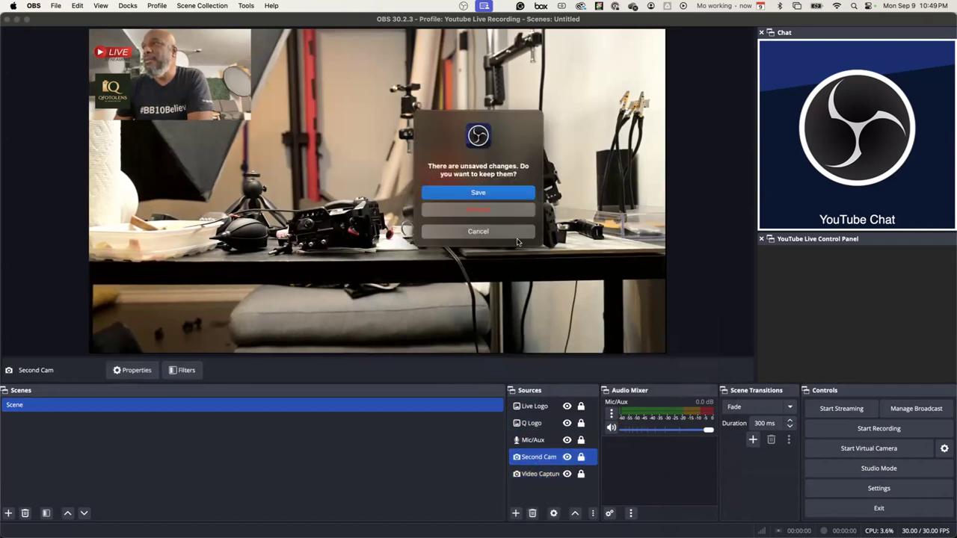
click(479, 209)
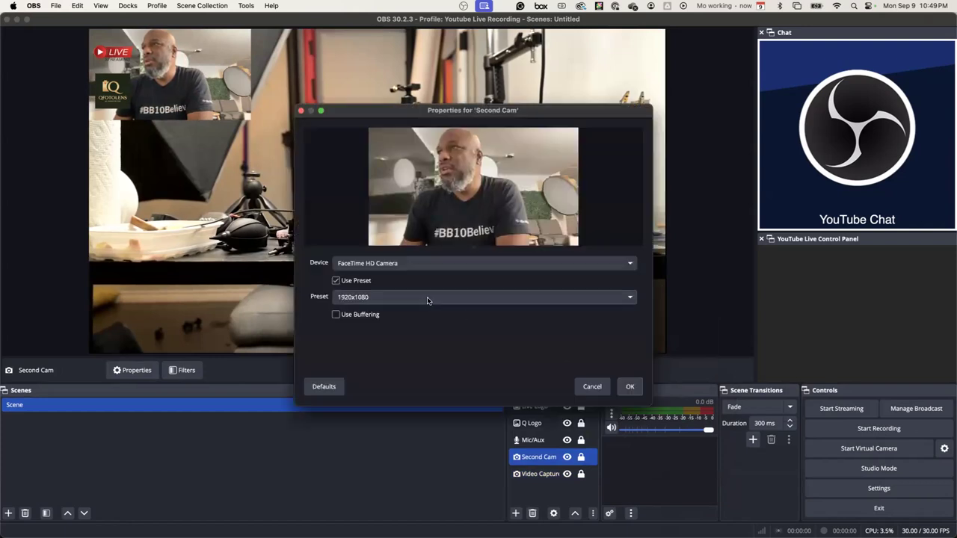
click(629, 387)
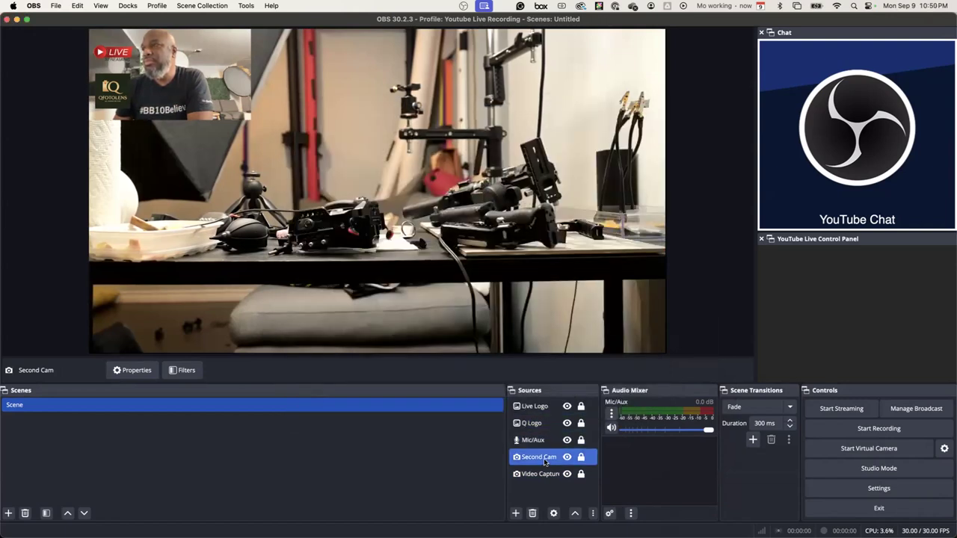
Resize the base and output resolutions to match the Second Cam source's size
right_click(544, 461)
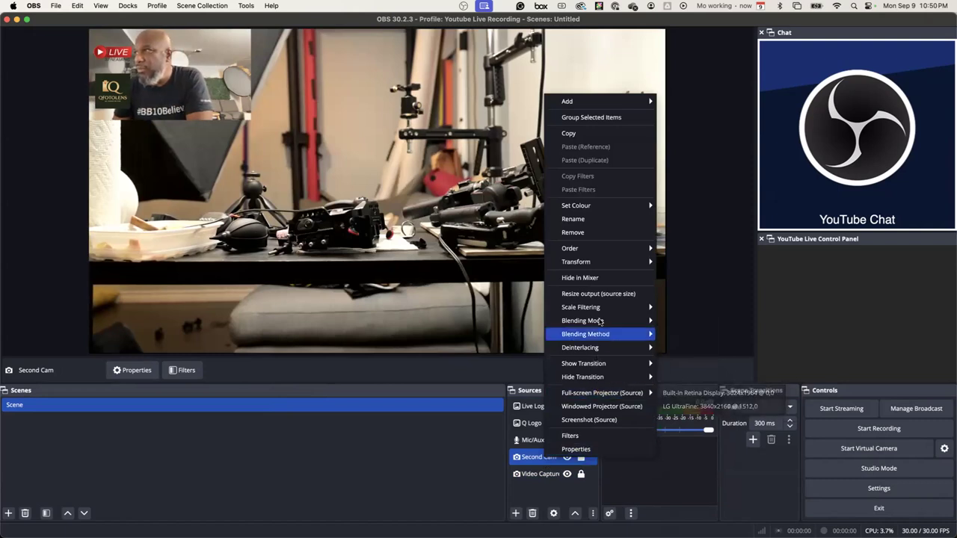
mouse_move(620, 265)
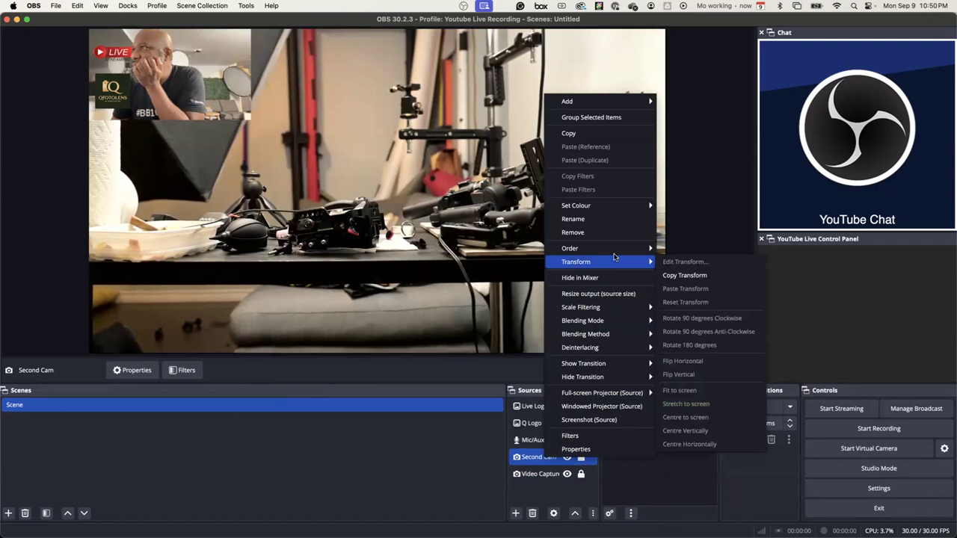
mouse_move(619, 321)
mouse_move(620, 366)
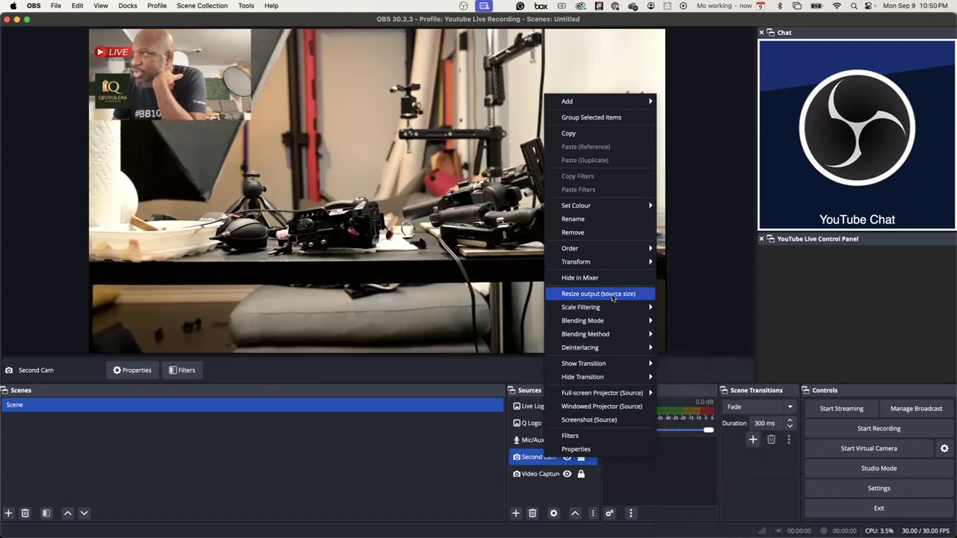
click(613, 294)
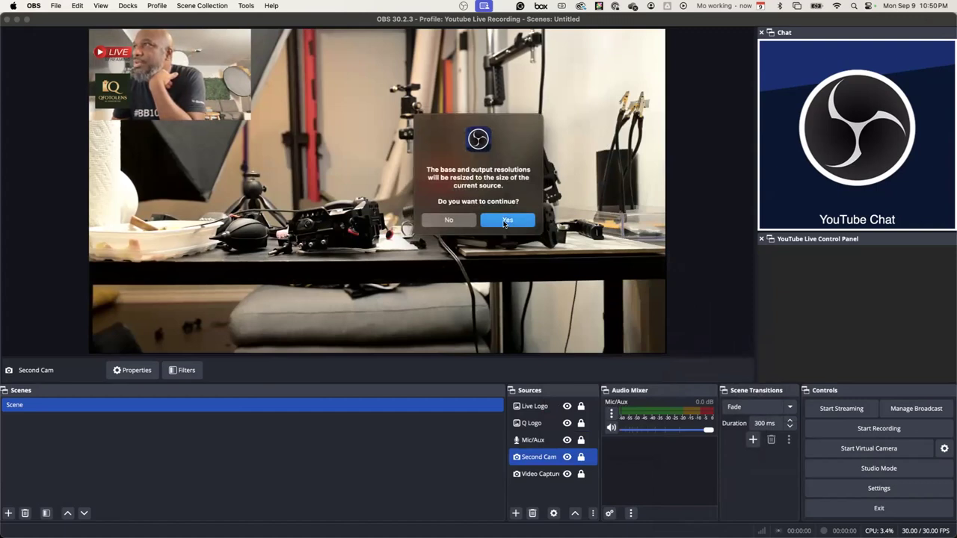
click(507, 220)
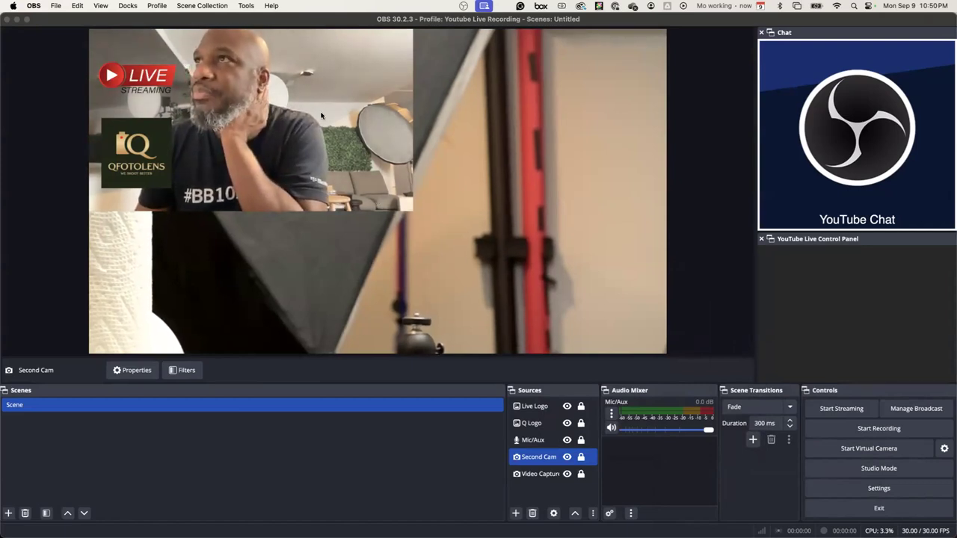
Check the Second Cam source's device and preset in its properties and cancel without changing them
double_click(538, 457)
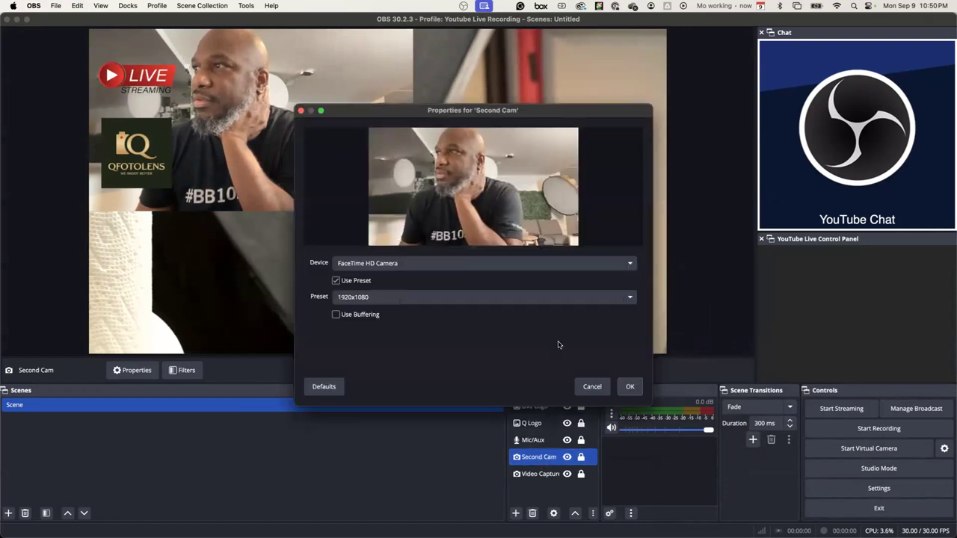
click(594, 387)
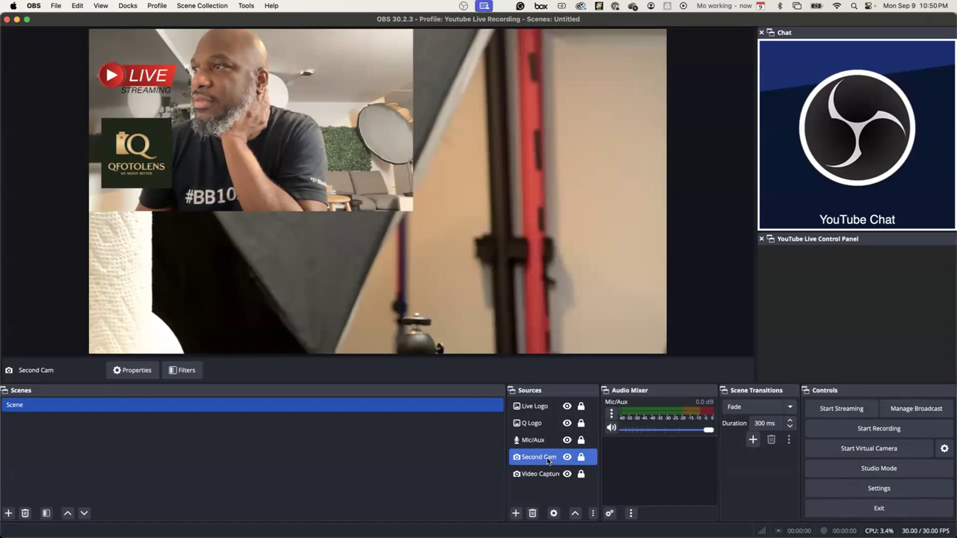
double_click(547, 461)
click(588, 388)
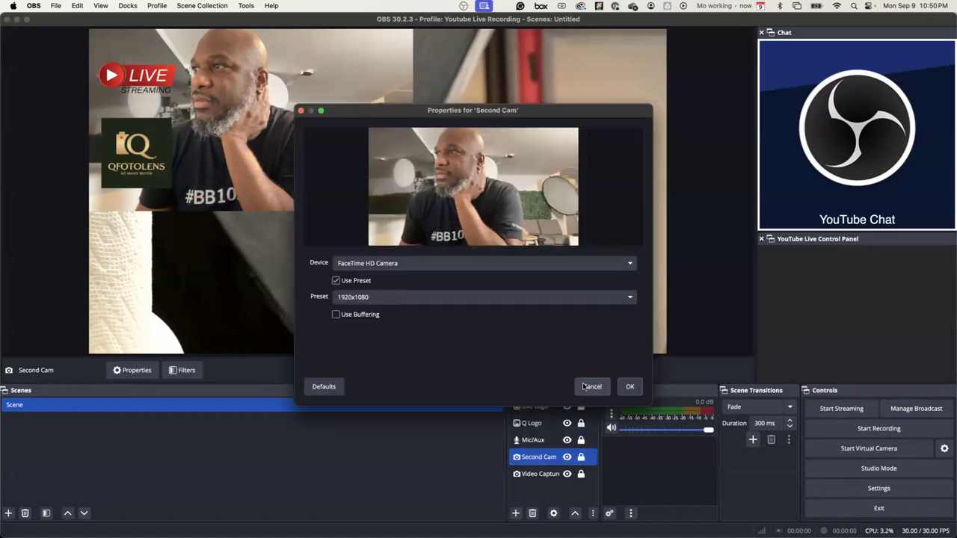
Resize the base and output resolutions to match the Second Cam source's size
super+click(561, 426)
click(546, 456)
right_click(546, 456)
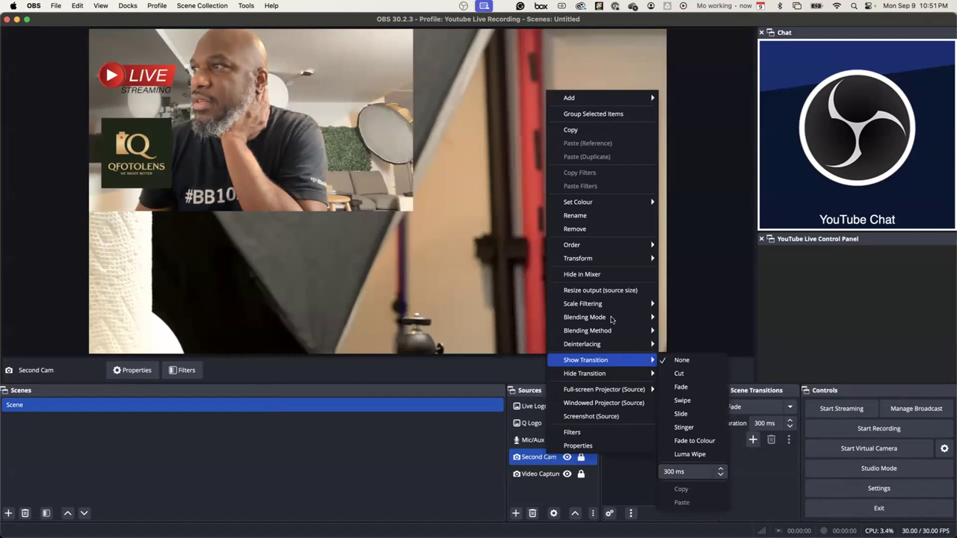
click(615, 291)
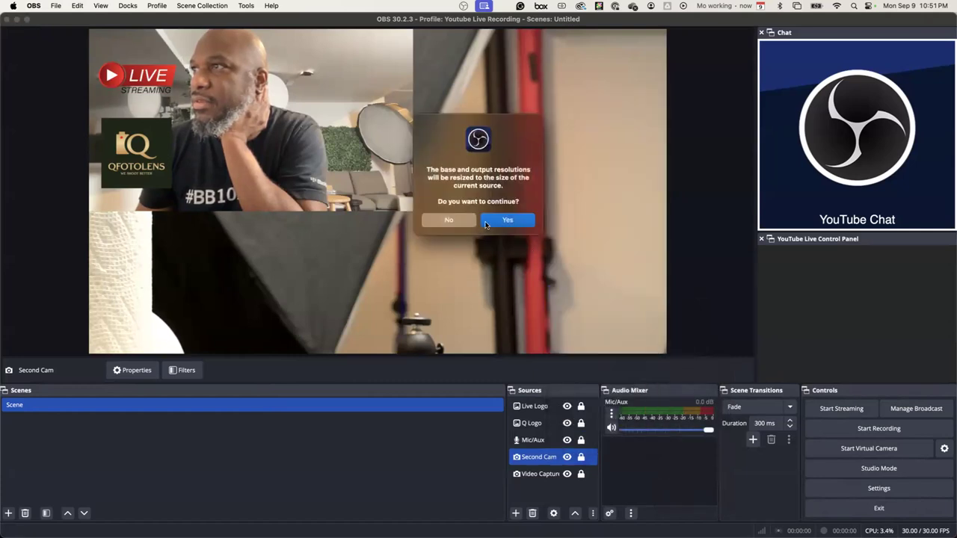
click(500, 221)
Check the device and resolution preset in the properties of the Second Cam and Video Capture Device sources
super+click(547, 445)
double_click(549, 456)
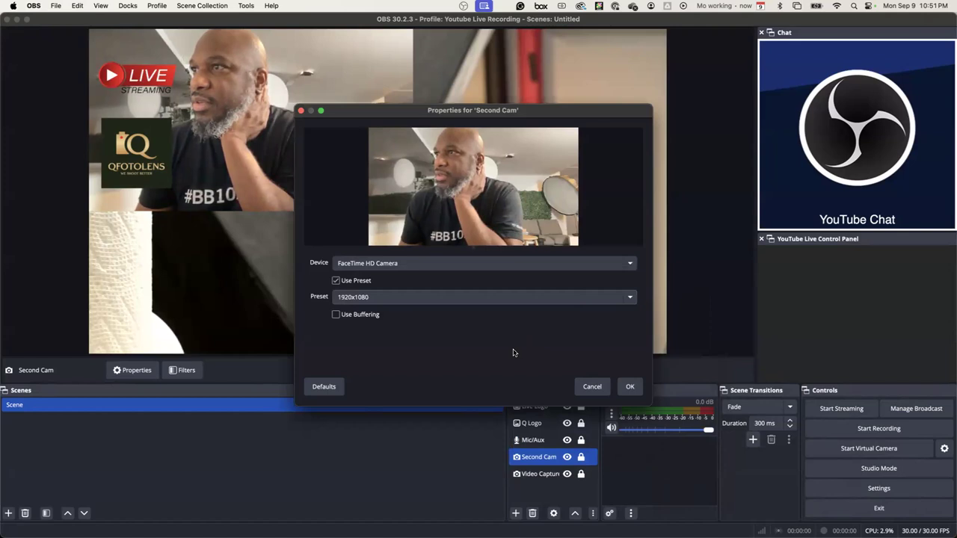
click(591, 386)
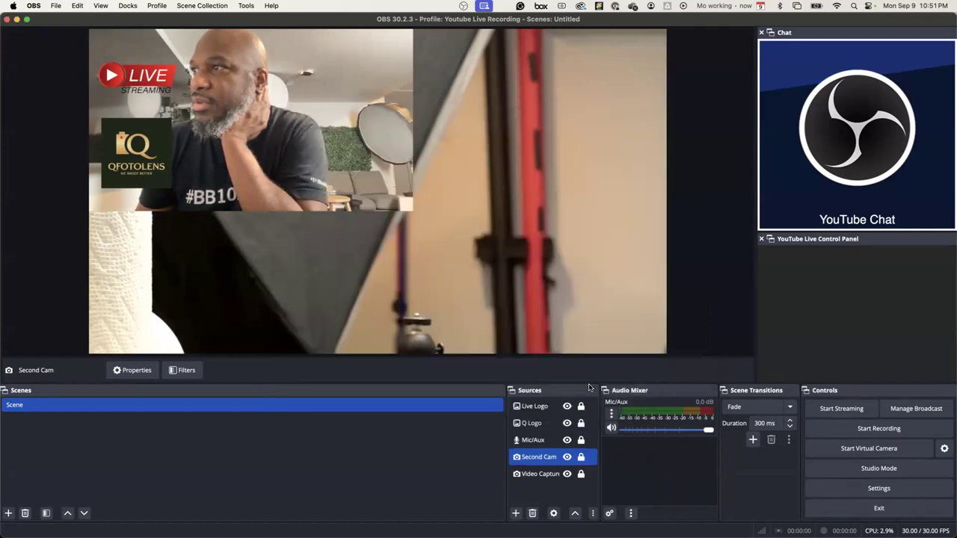
shift+click(542, 474)
double_click(541, 474)
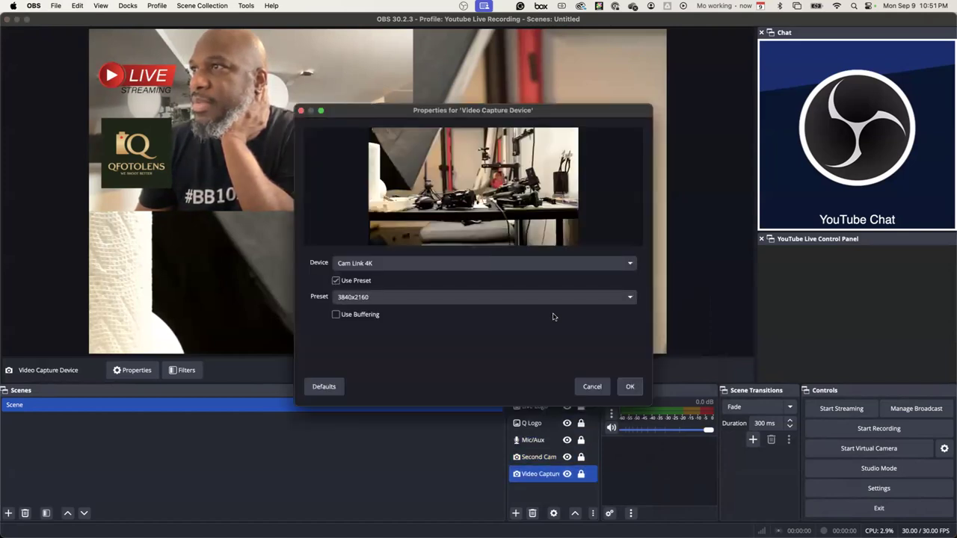
click(628, 387)
Resize the base and output resolutions to match the Video Capture Device source's size
right_click(540, 477)
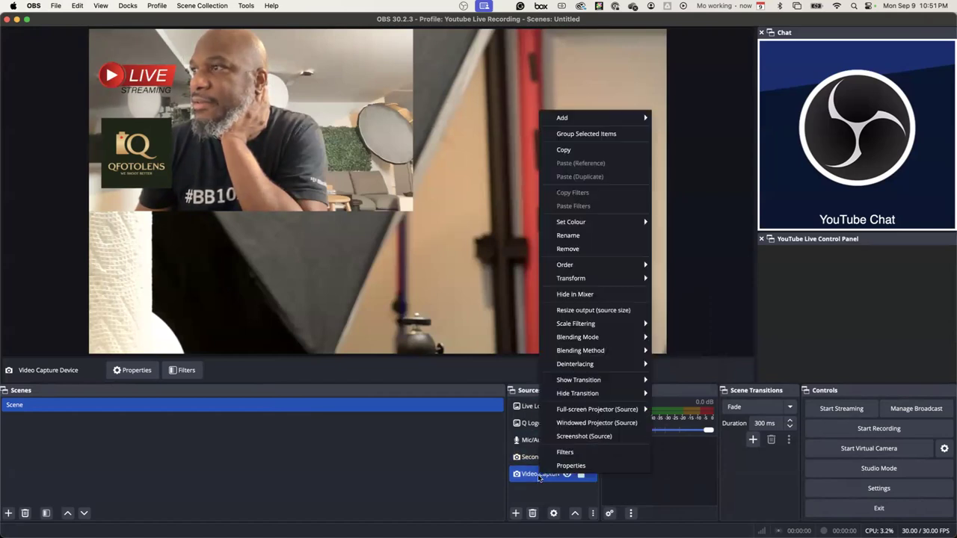
click(607, 309)
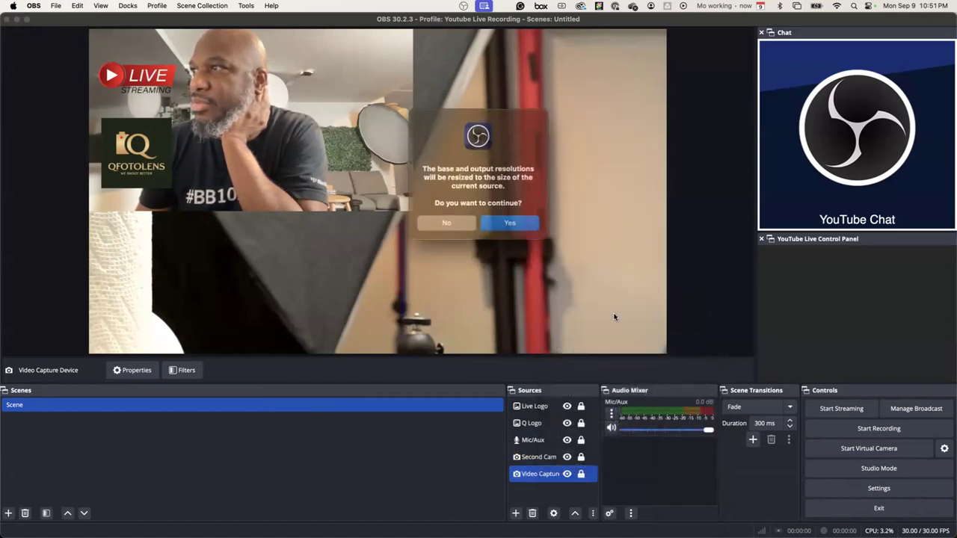
click(509, 220)
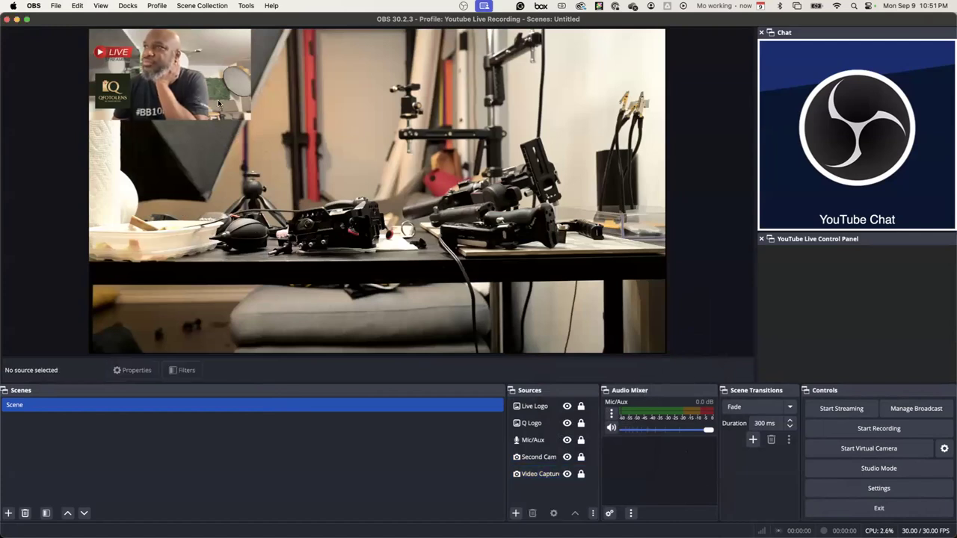
Open the Second Cam source's properties and cancel without changing anything
click(530, 423)
click(538, 474)
double_click(538, 457)
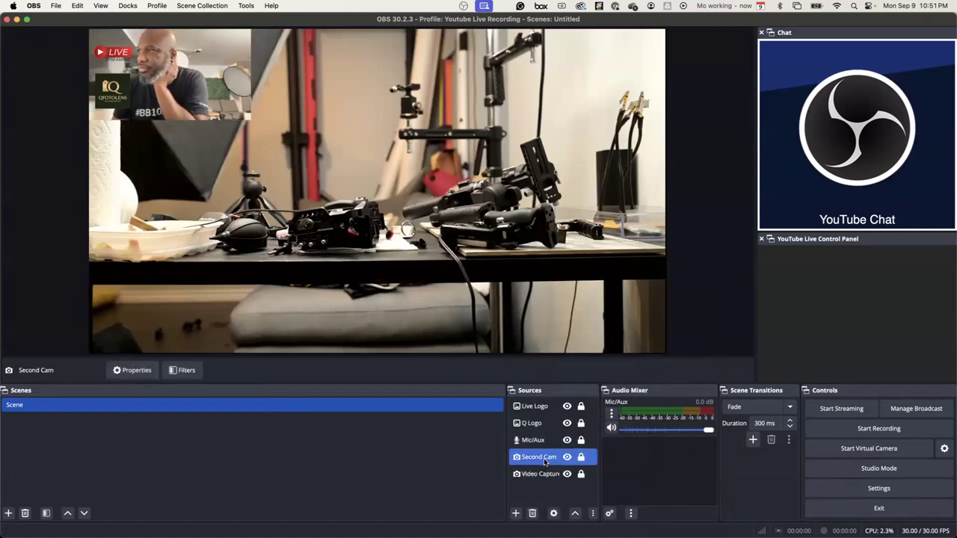
click(592, 386)
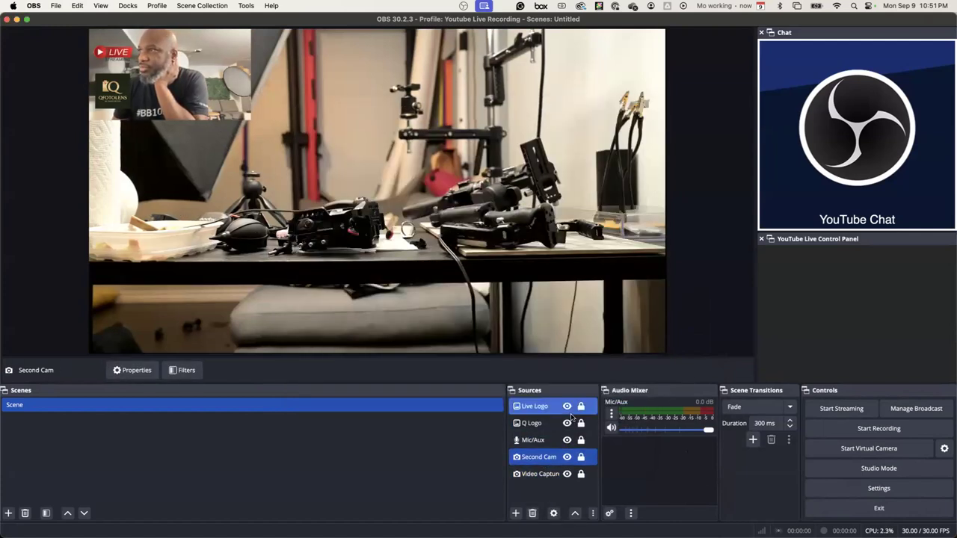
Examine the options available for the Second Cam source, including transitions, order, colour, scale filtering and the source types to add
right_click(544, 459)
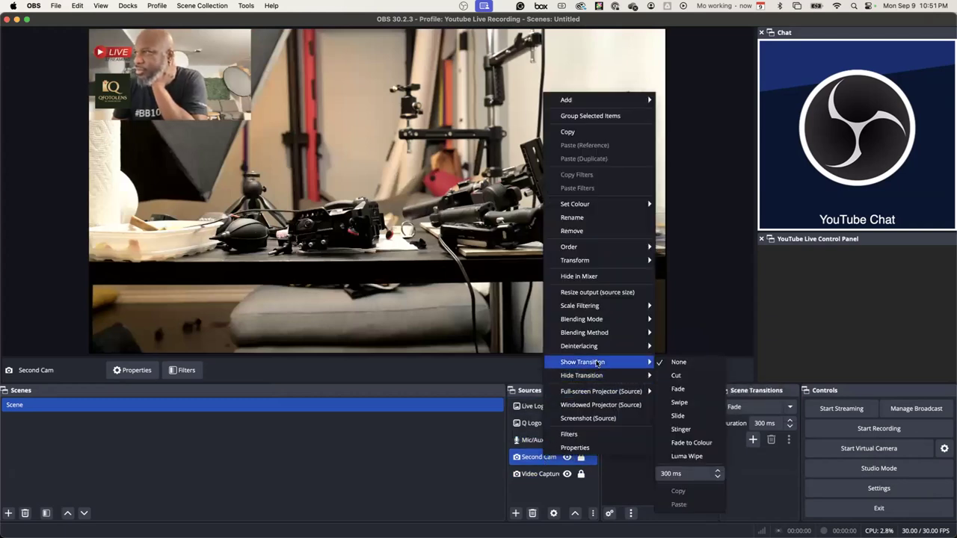
mouse_move(598, 376)
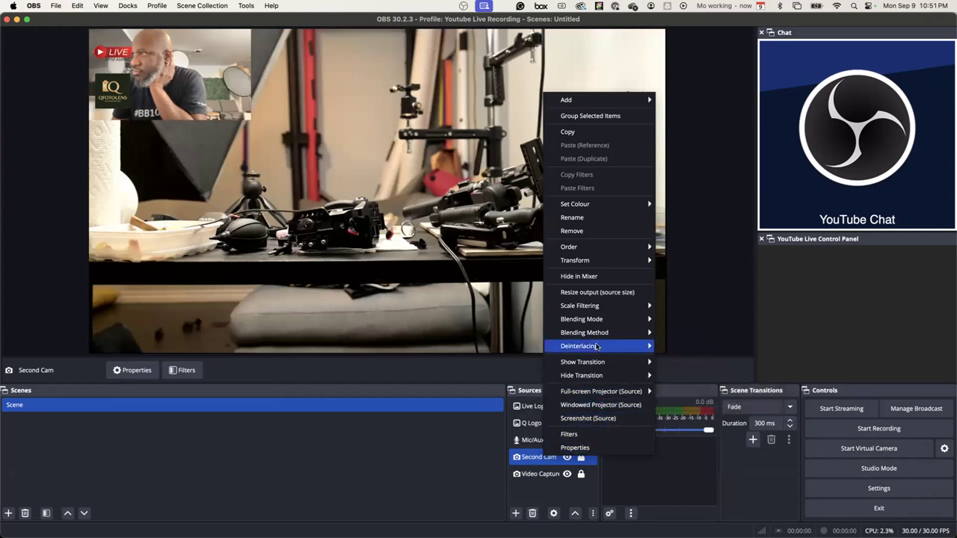
mouse_move(626, 263)
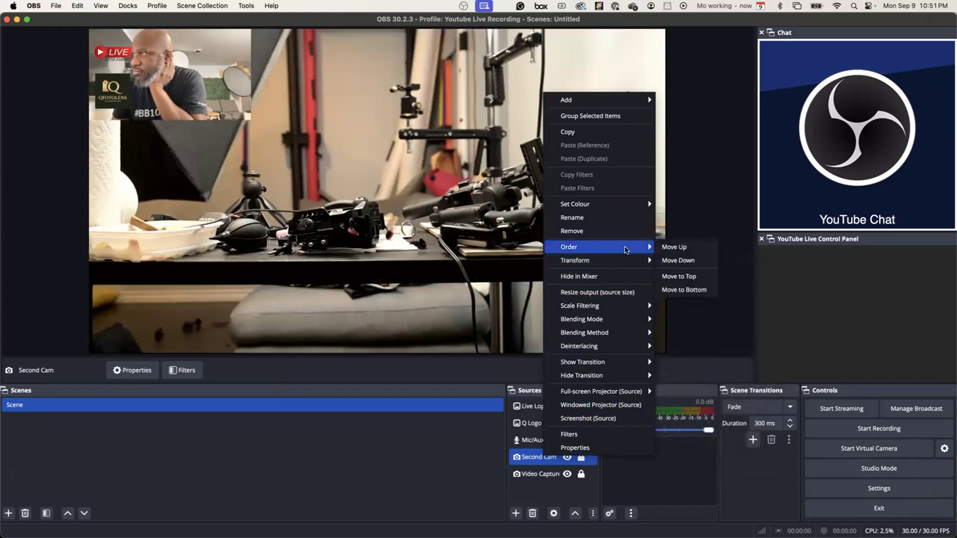
mouse_move(619, 206)
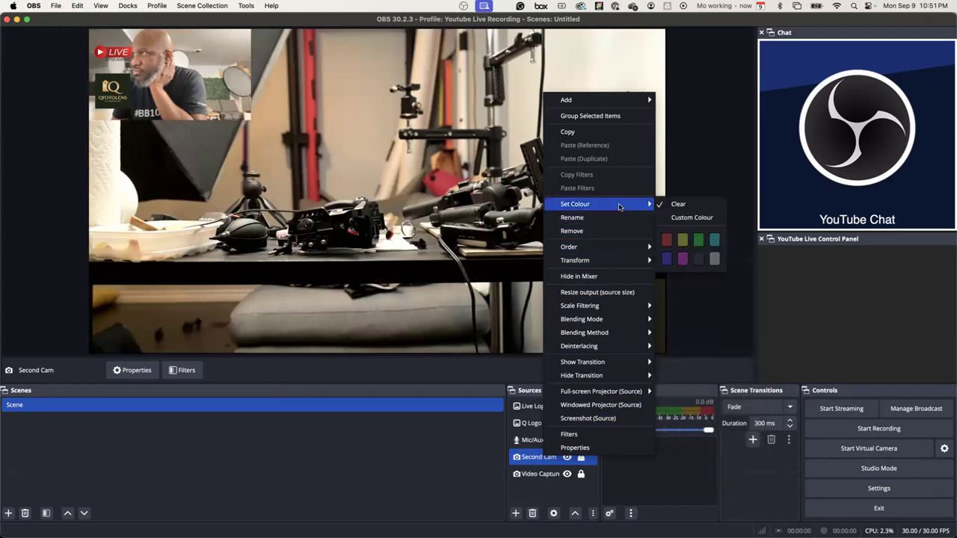
mouse_move(611, 100)
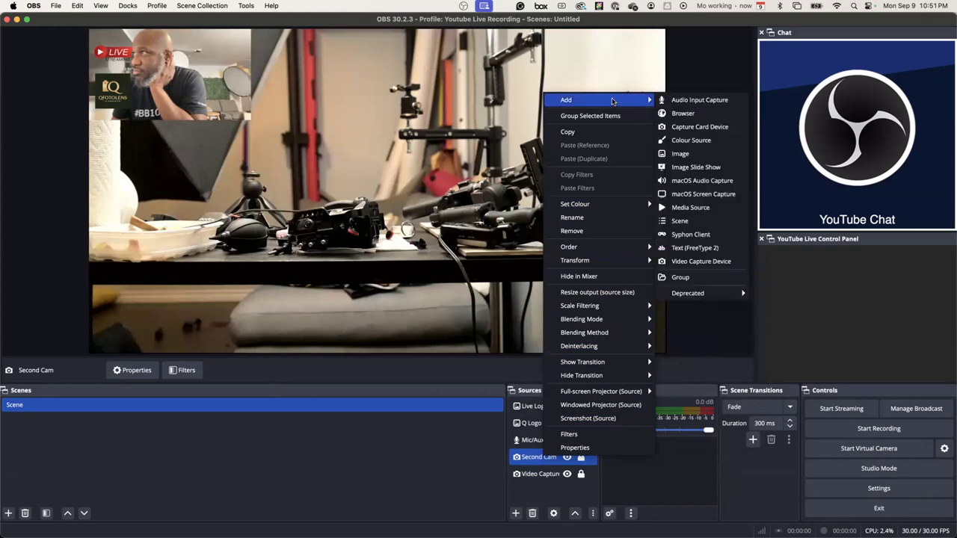
mouse_move(604, 334)
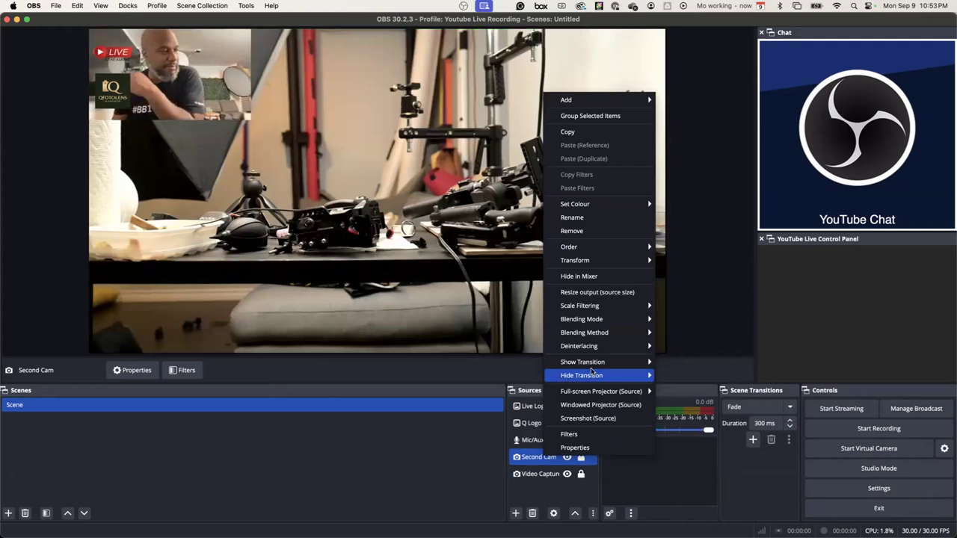
mouse_move(590, 370)
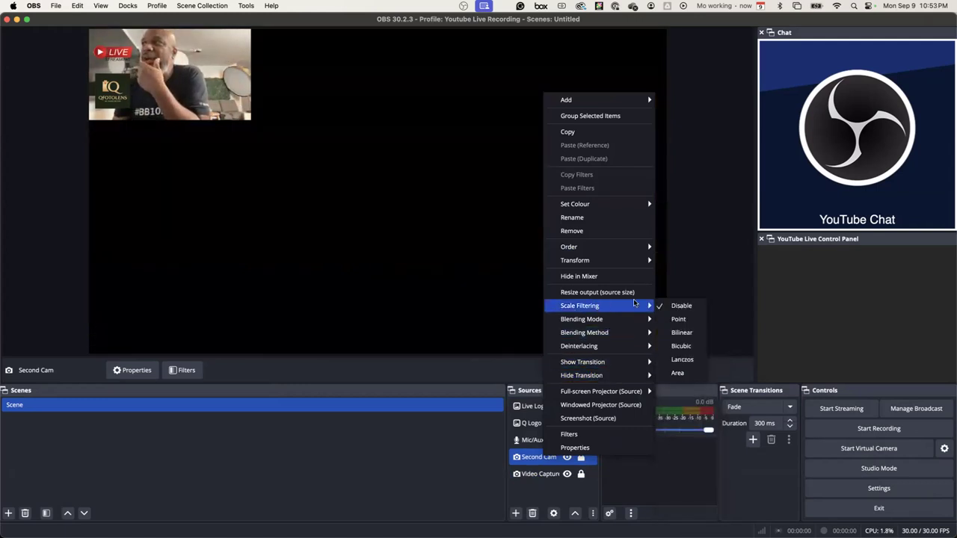
click(694, 265)
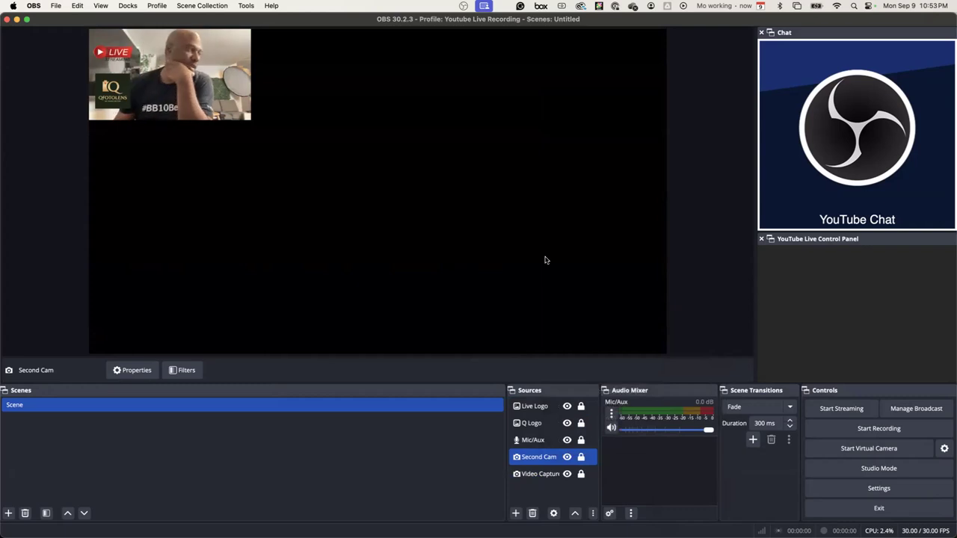
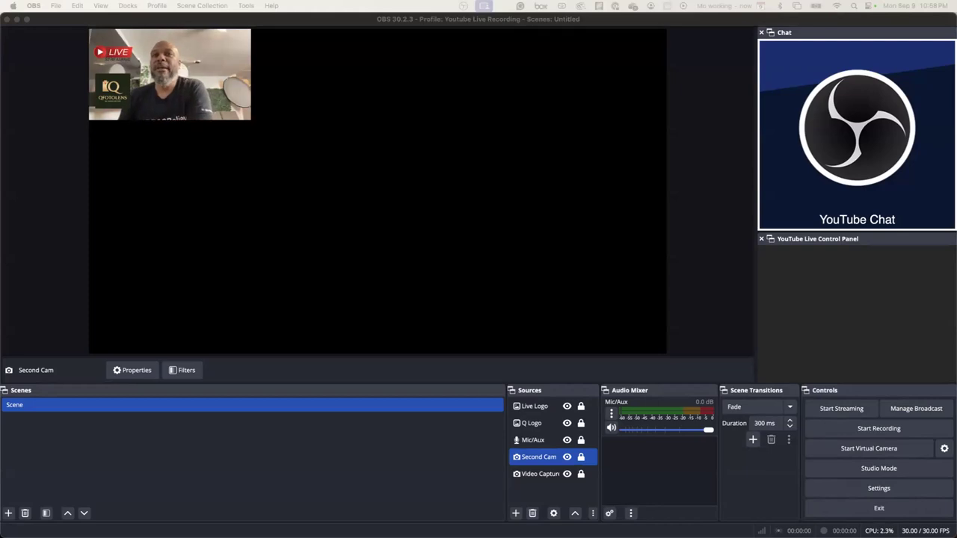
Switch to Capture One and open the Engagement_ session
key(super+Tab)
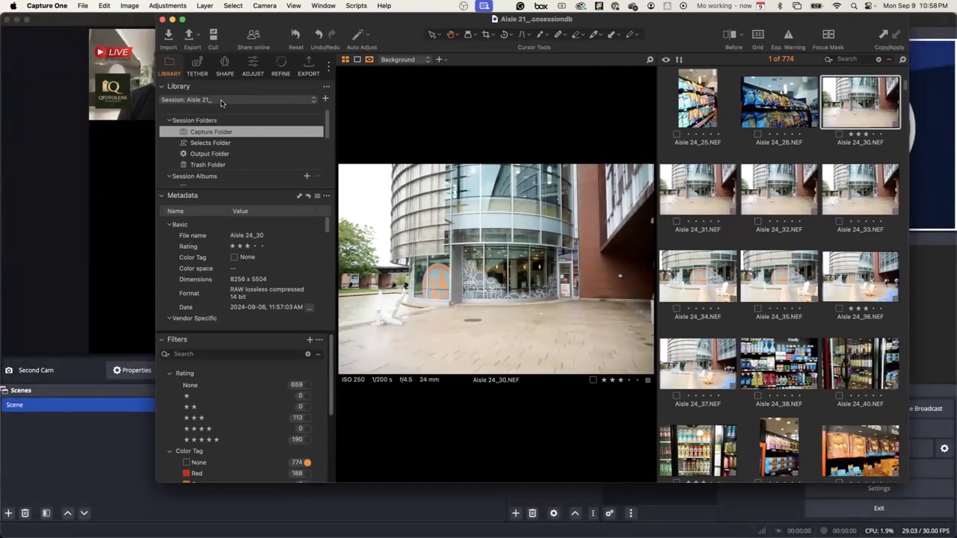
click(222, 104)
click(224, 113)
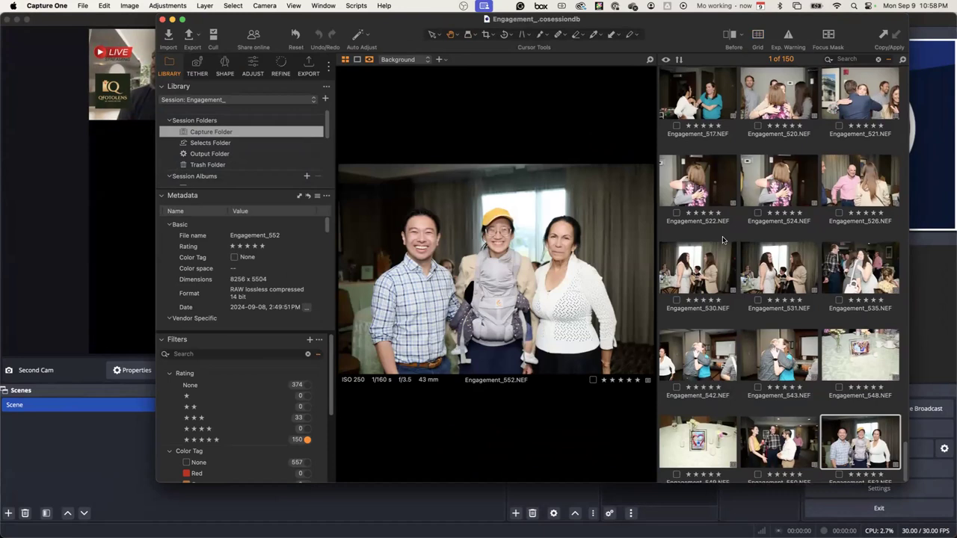
Set the High Dynamic Range Highlight of Engagement_552 to -32
click(254, 75)
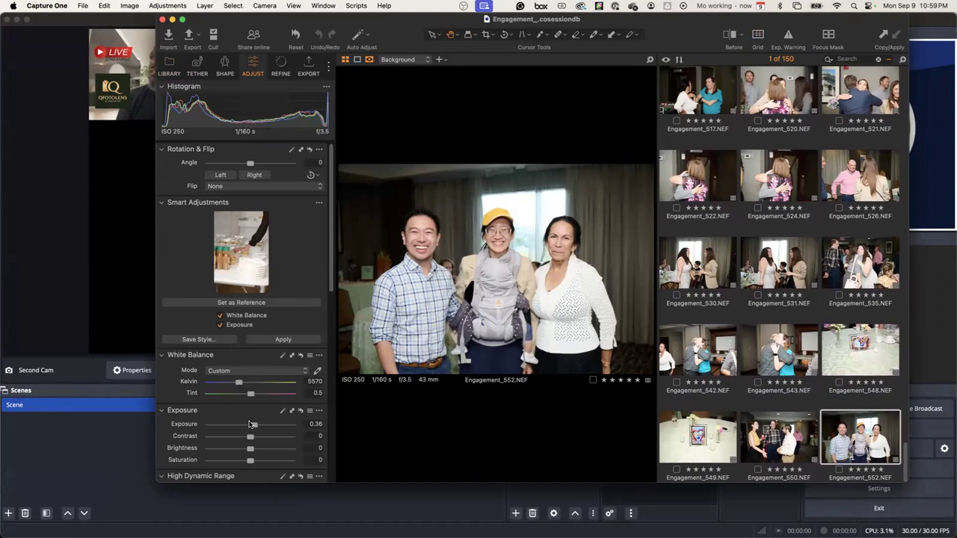
scroll(253, 432, down, 3)
scroll(253, 430, down, 2)
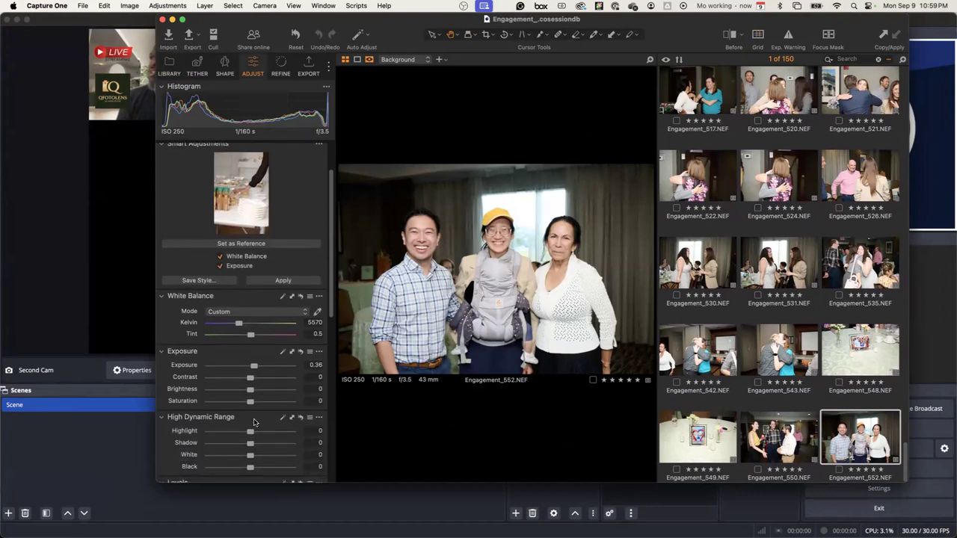
drag(251, 394, 251, 394)
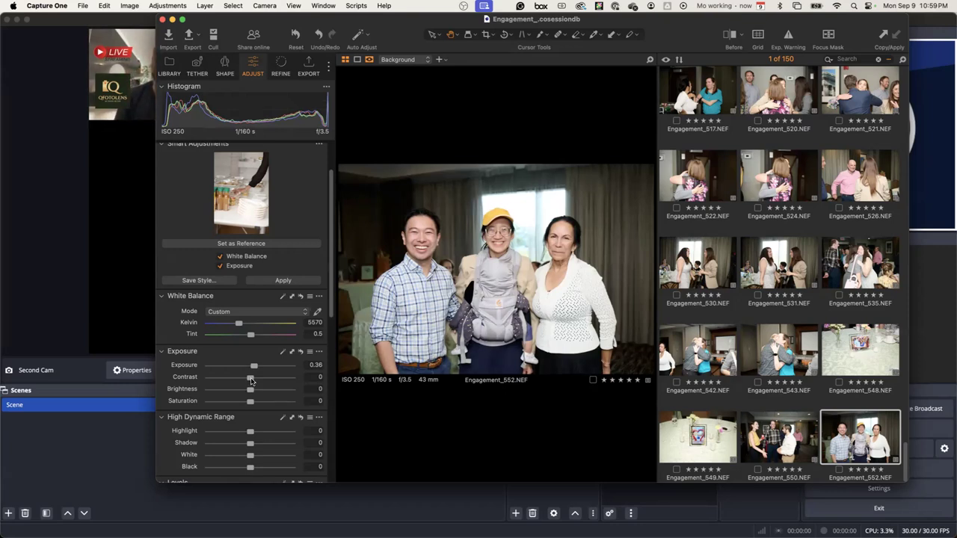
drag(251, 432, 237, 434)
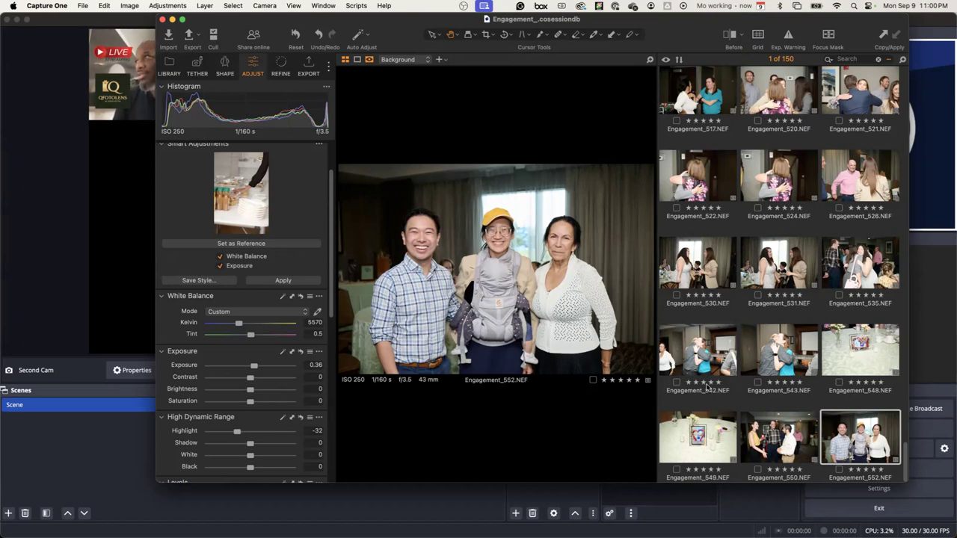
Set the High Dynamic Range values of Engagement_542 to Highlight -58, White -24 and Black -14
click(699, 358)
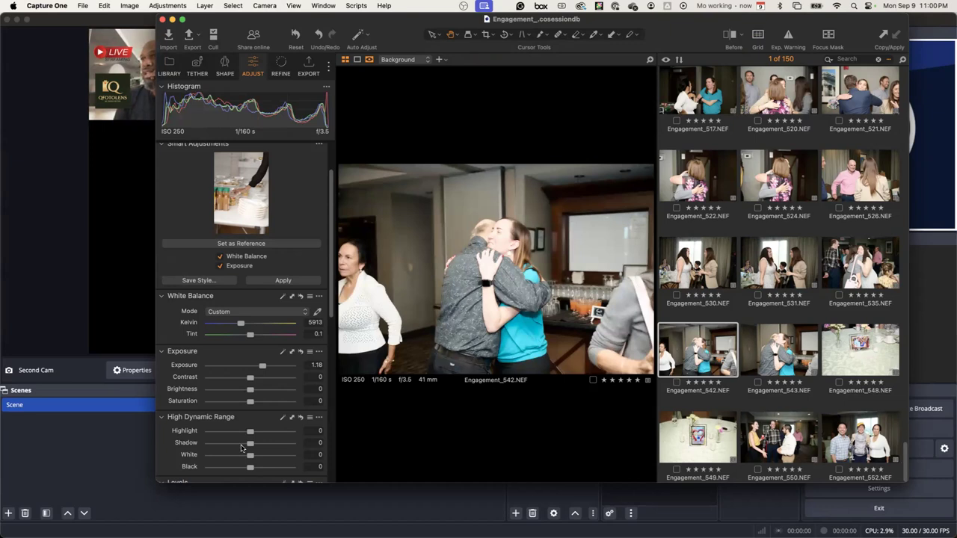
drag(250, 432, 243, 468)
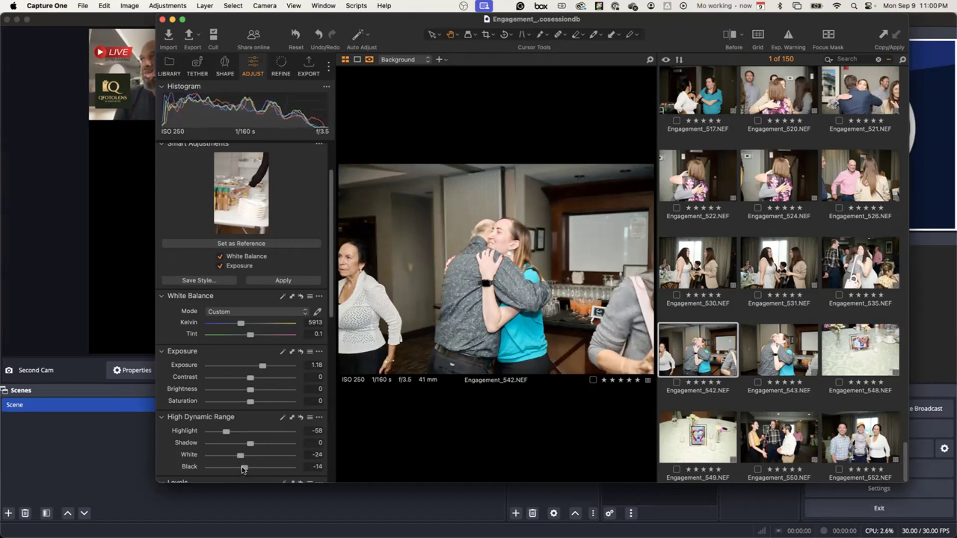
Browse back to the first images of the Engagement_ session and minimize the Capture One window
scroll(826, 206, up, 6)
scroll(827, 205, up, 15)
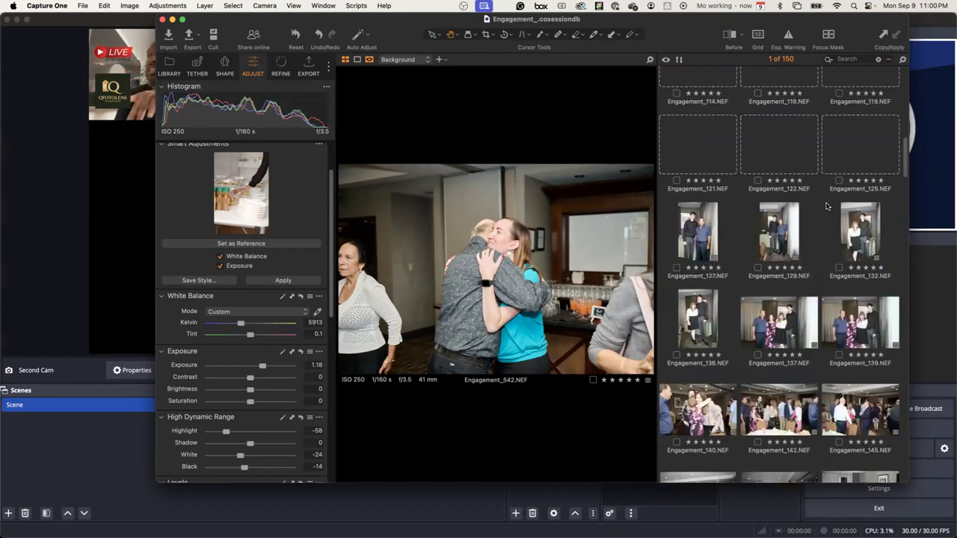
scroll(827, 205, up, 10)
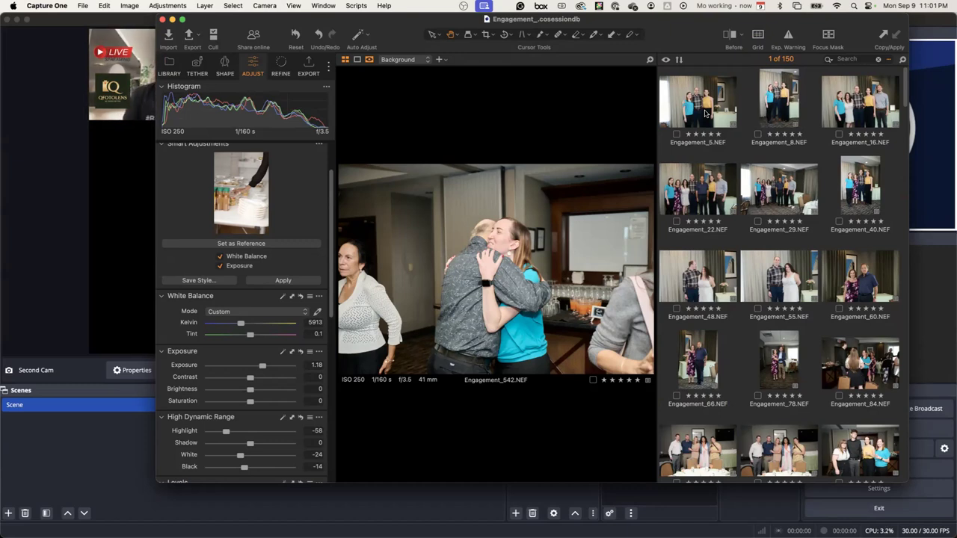
click(172, 18)
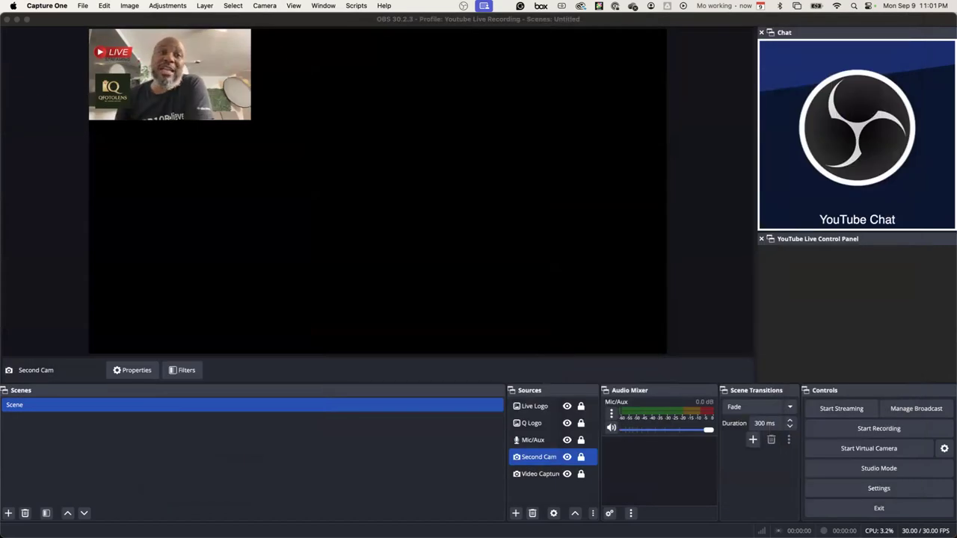
Switch to Finder, enlarge its window and open the Engagement folder on the Large Video drive
key(super+Tab)
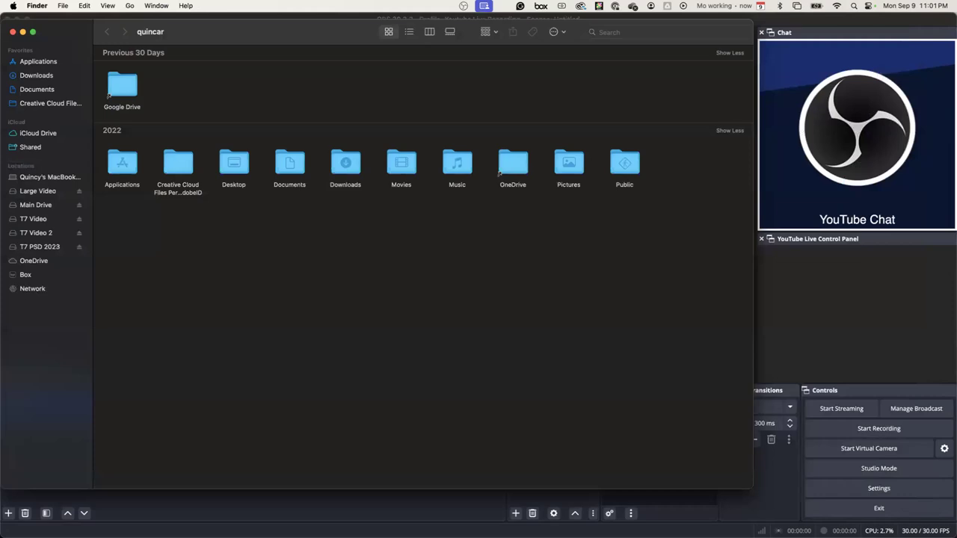
key(ctrl+Up)
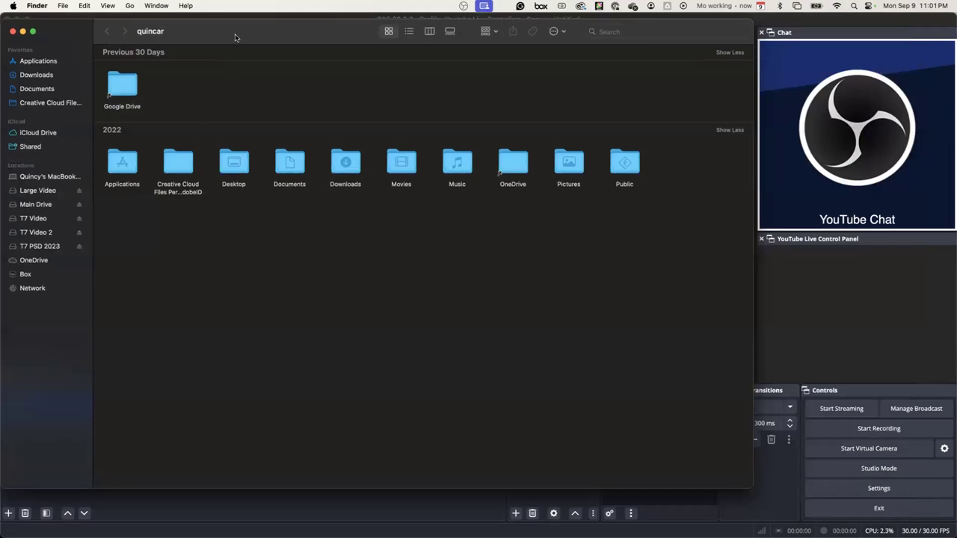
double_click(235, 35)
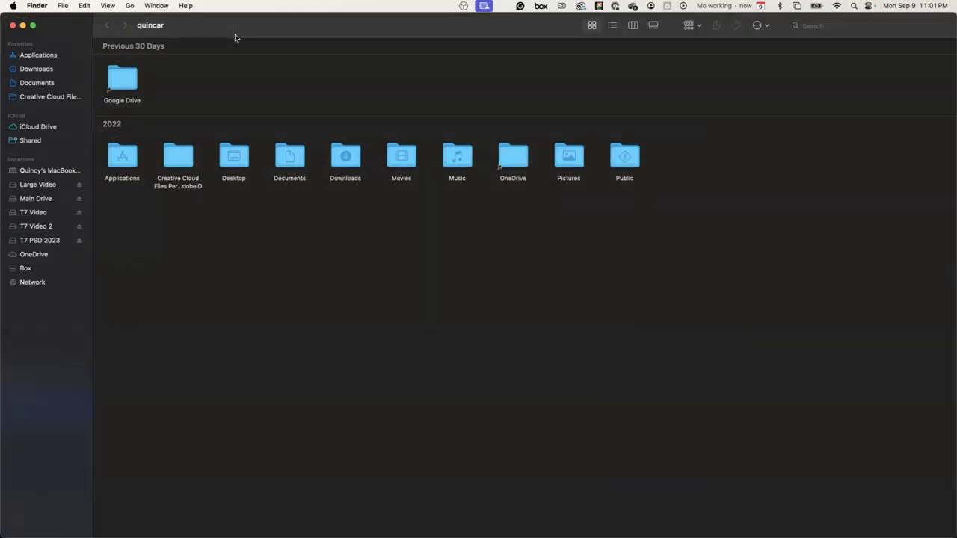
click(41, 186)
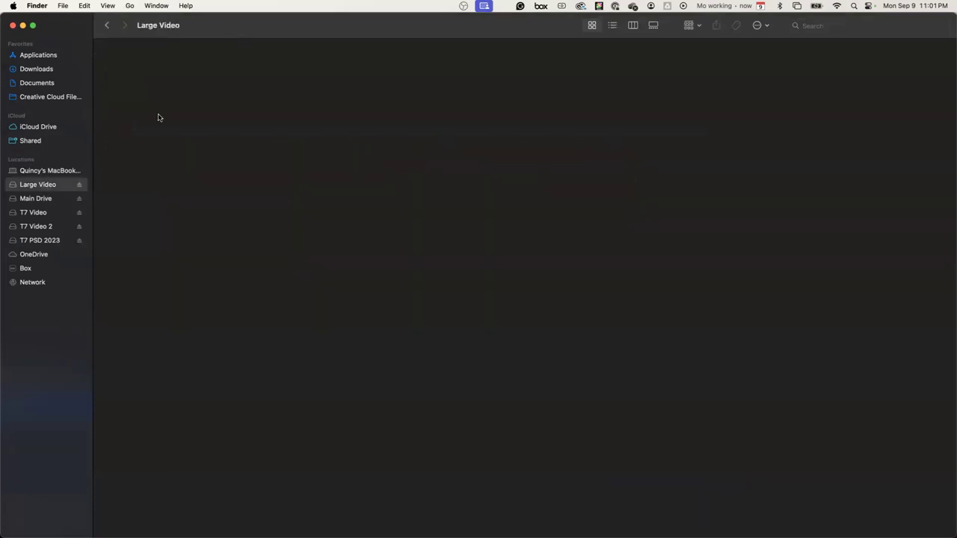
double_click(120, 83)
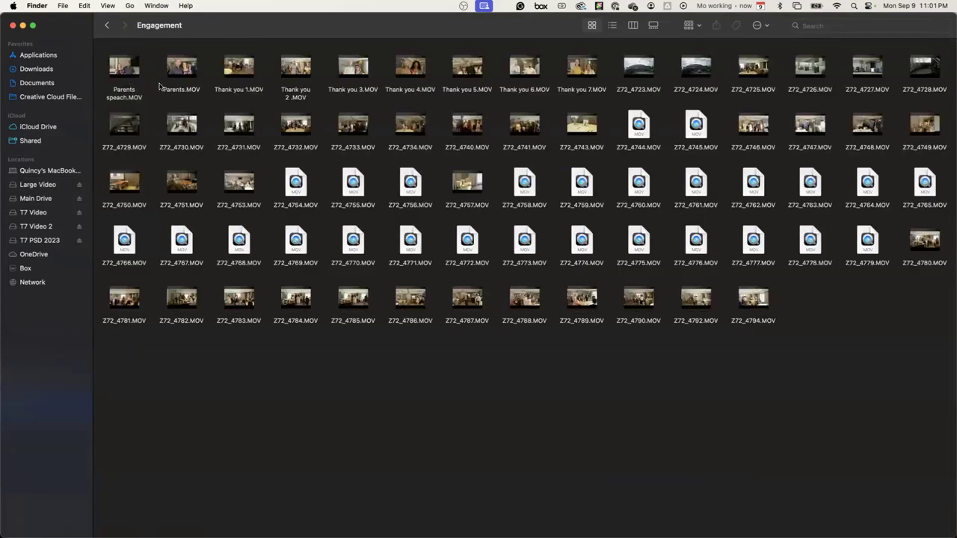
Open Z72_4723.MOV from the Engagement folder with QuickTime Player, play the clip and close it
right_click(647, 74)
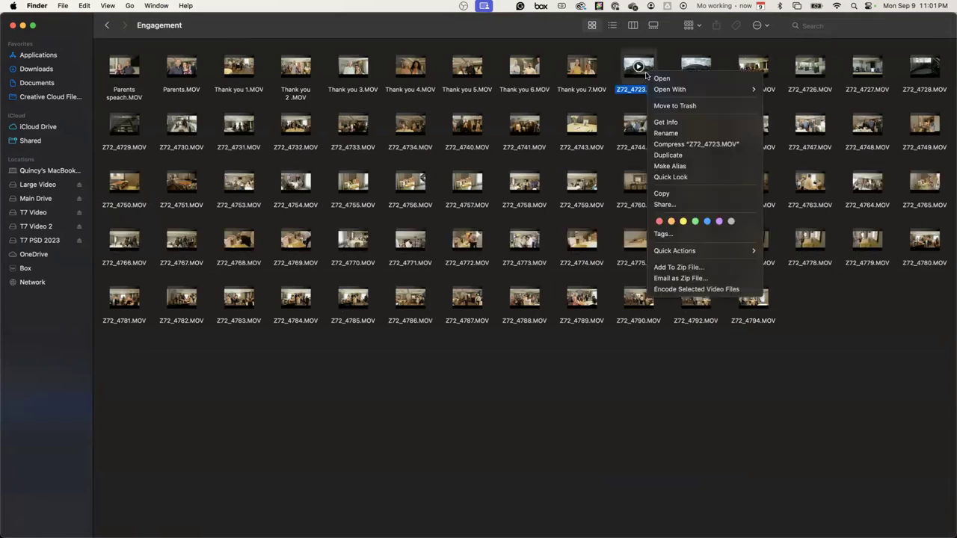
mouse_move(667, 90)
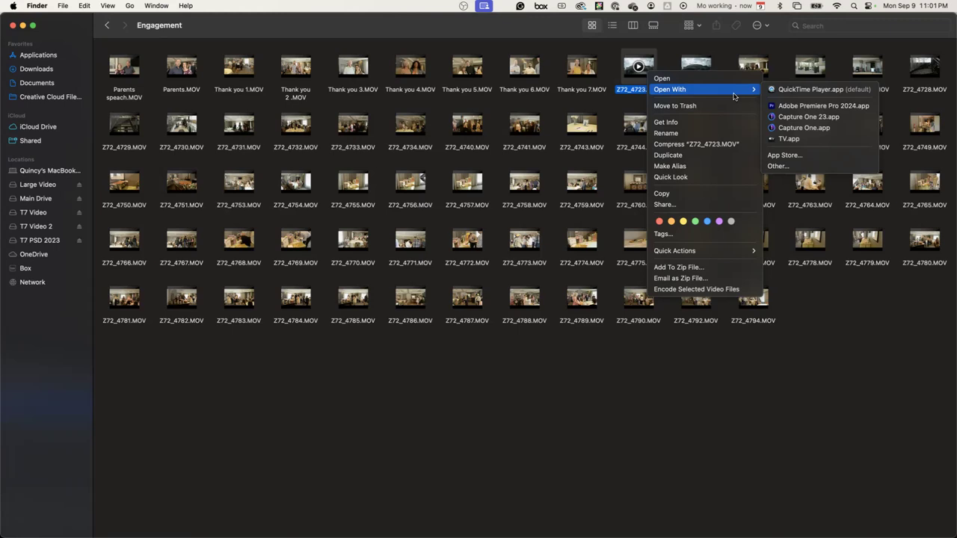
click(788, 91)
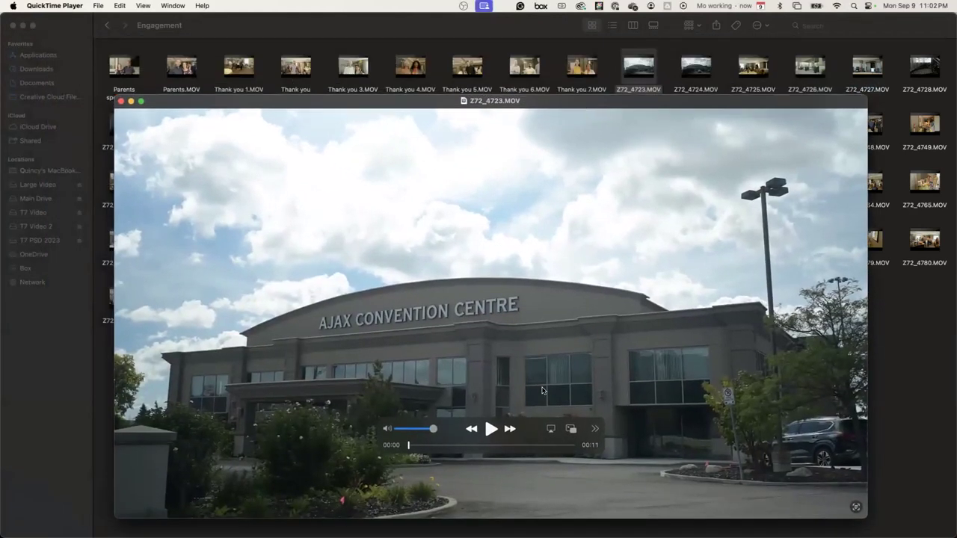
click(491, 429)
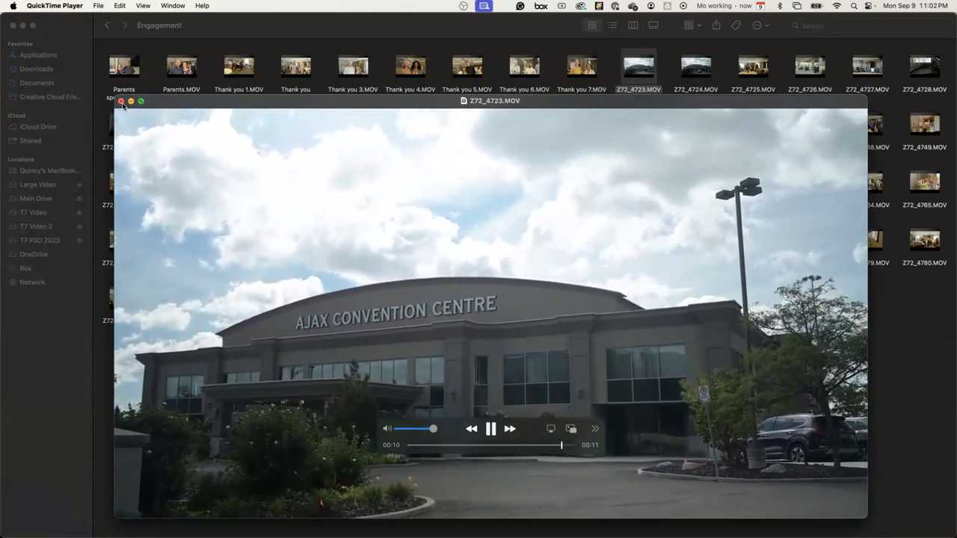
click(121, 102)
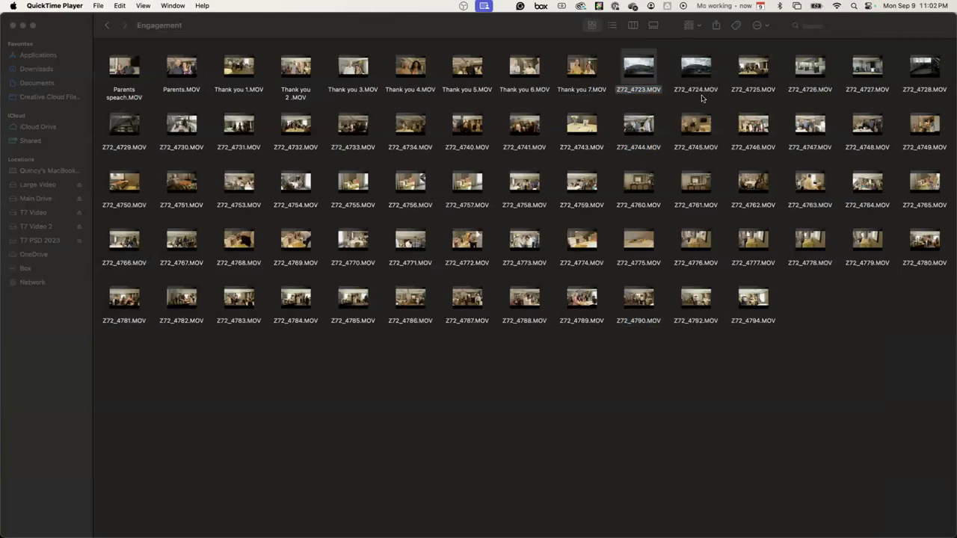
Play Parents speach.MOV from the Engagement folder in QuickTime Player, then close its window
click(127, 75)
right_click(129, 74)
mouse_move(152, 90)
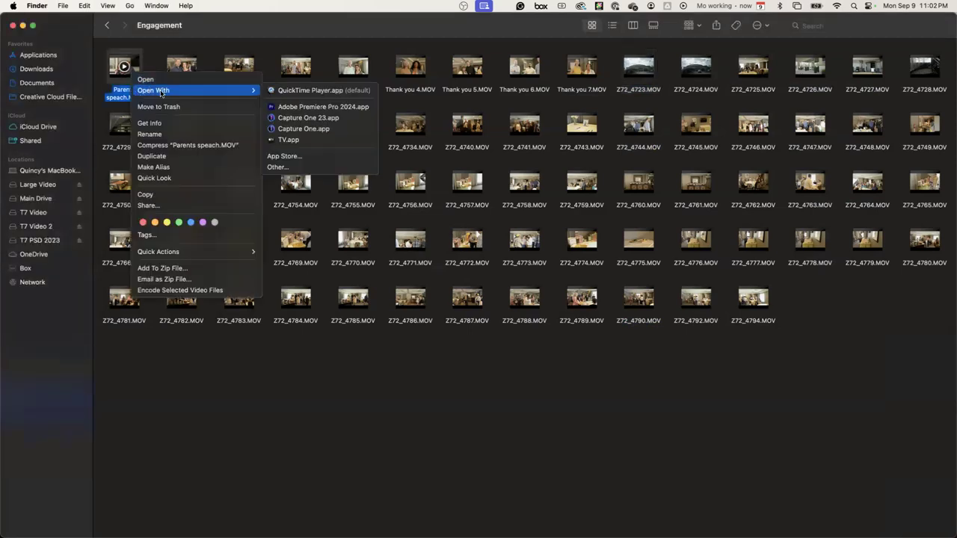
click(325, 91)
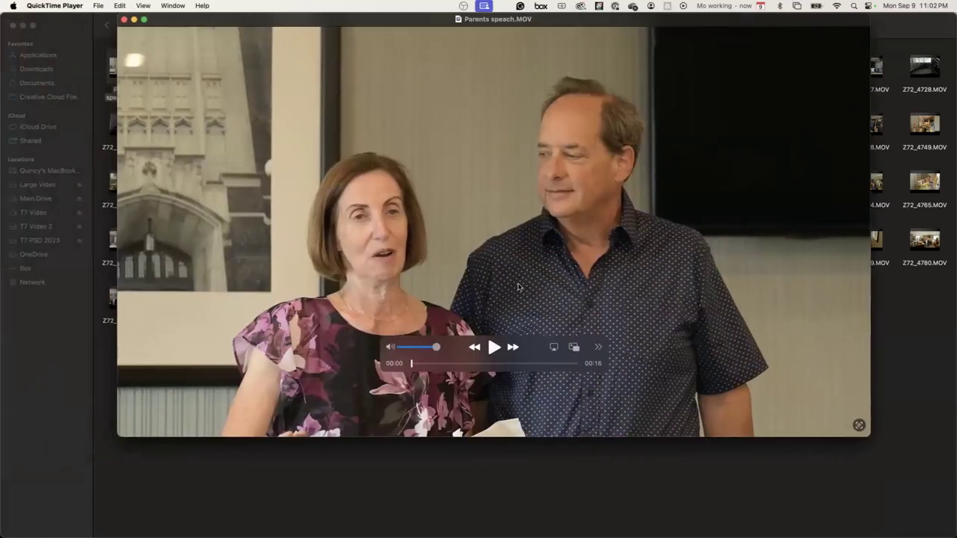
click(495, 347)
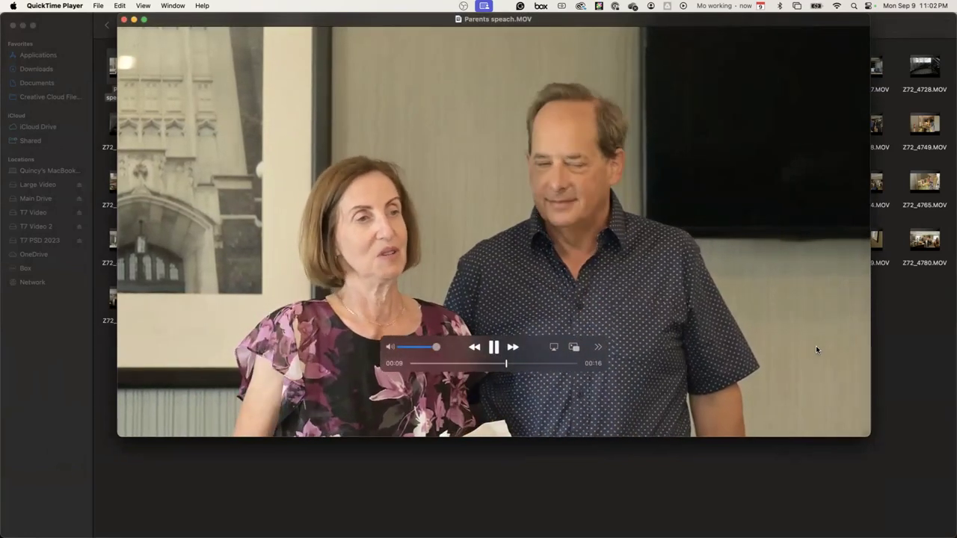
click(124, 20)
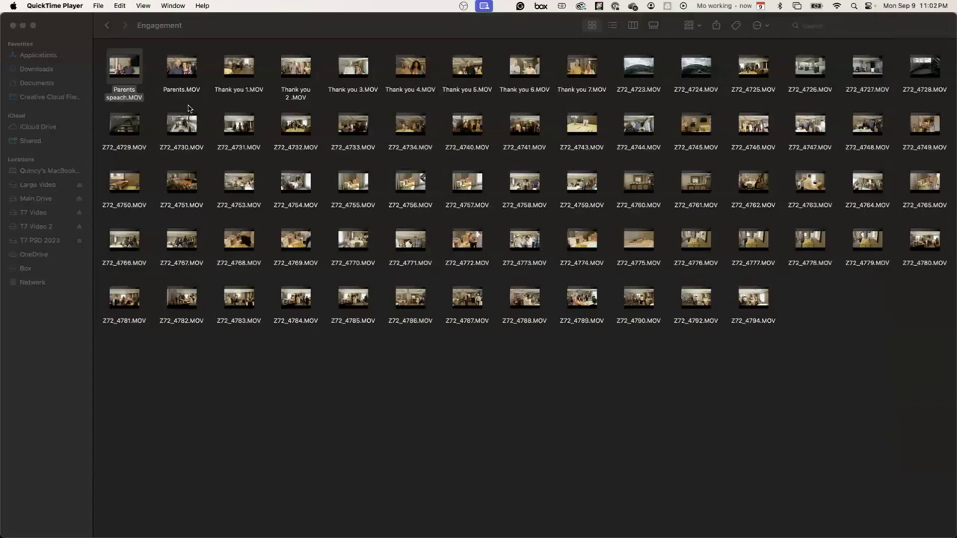
Open Thank you 1.MOV in QuickTime Player, move its window clear of the menu bar and scrub to about 00:57
click(192, 69)
key(Right)
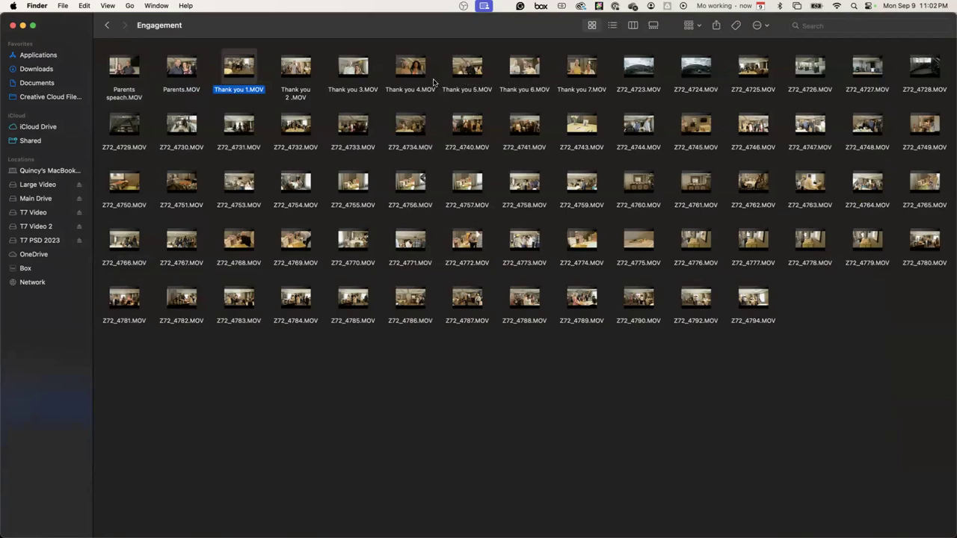
right_click(248, 72)
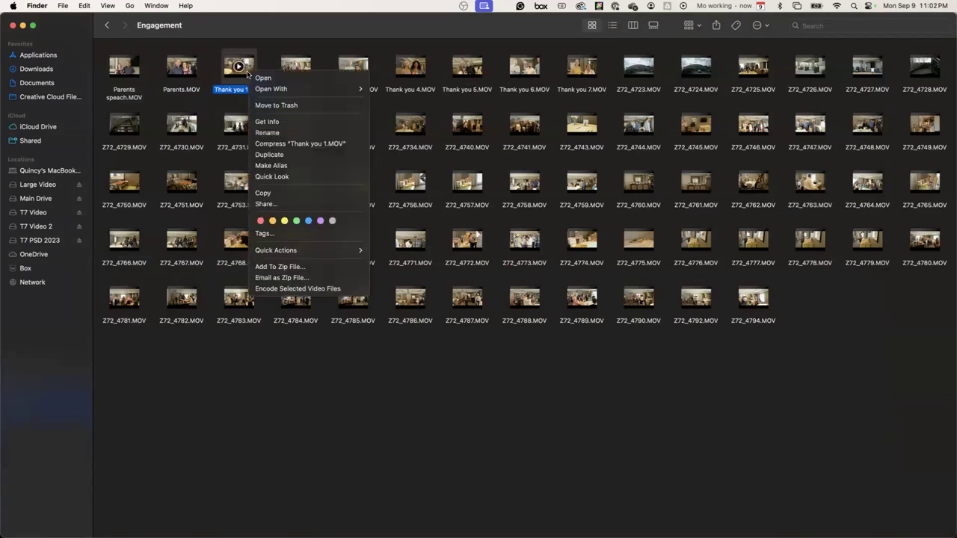
mouse_move(304, 90)
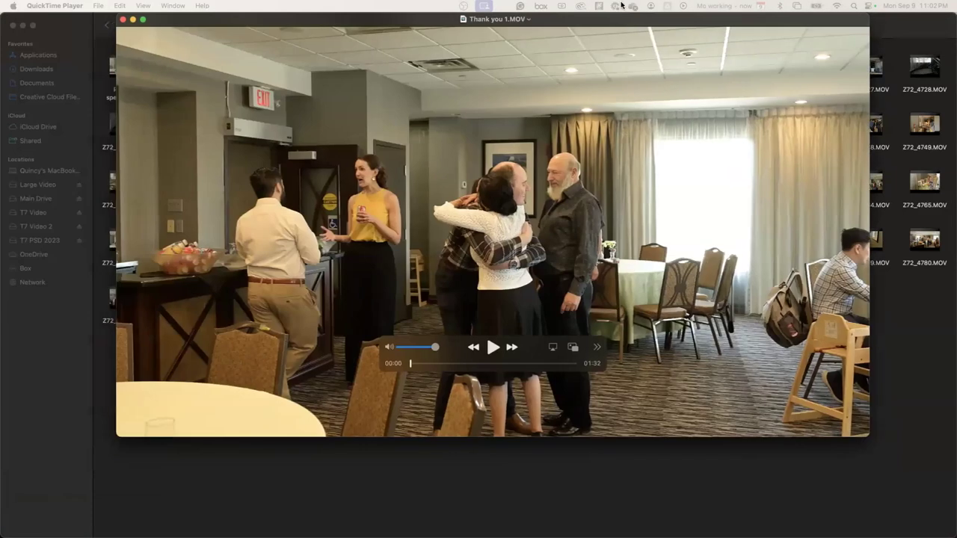
drag(620, 15, 596, 46)
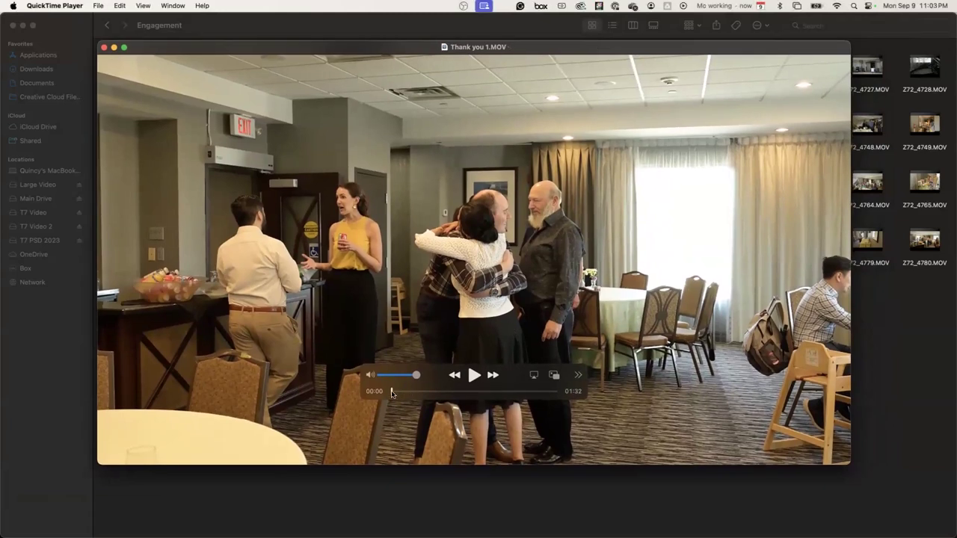
drag(393, 393, 493, 396)
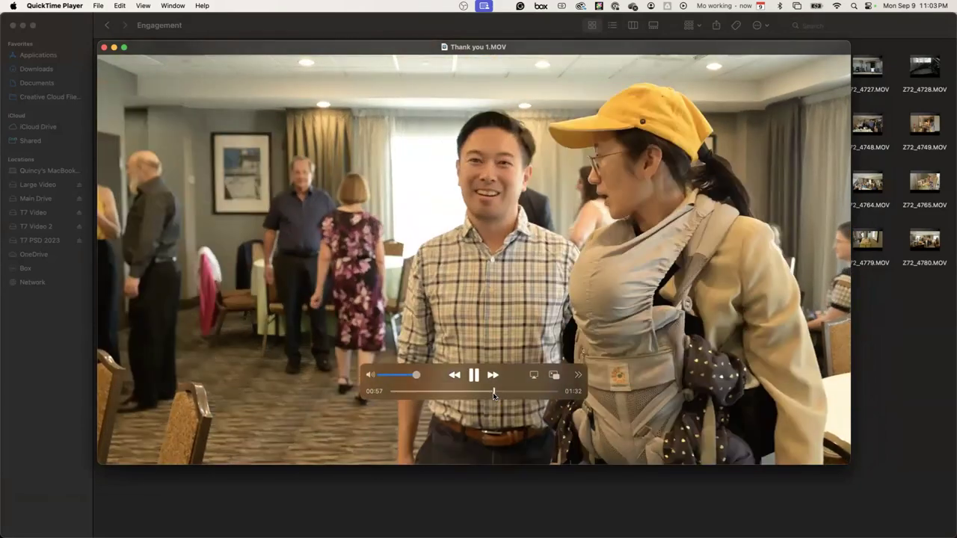